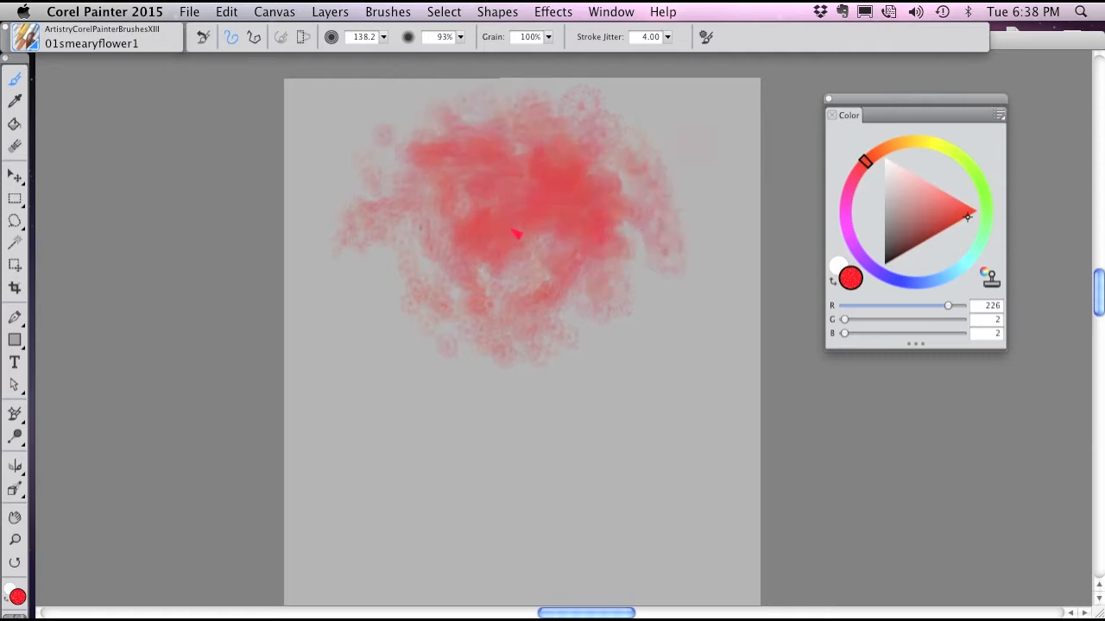
Choose the 02smearyflower2 brush and paint a wide red band of petals below the existing flower cluster.
{"action": "key", "text": "super+b"}
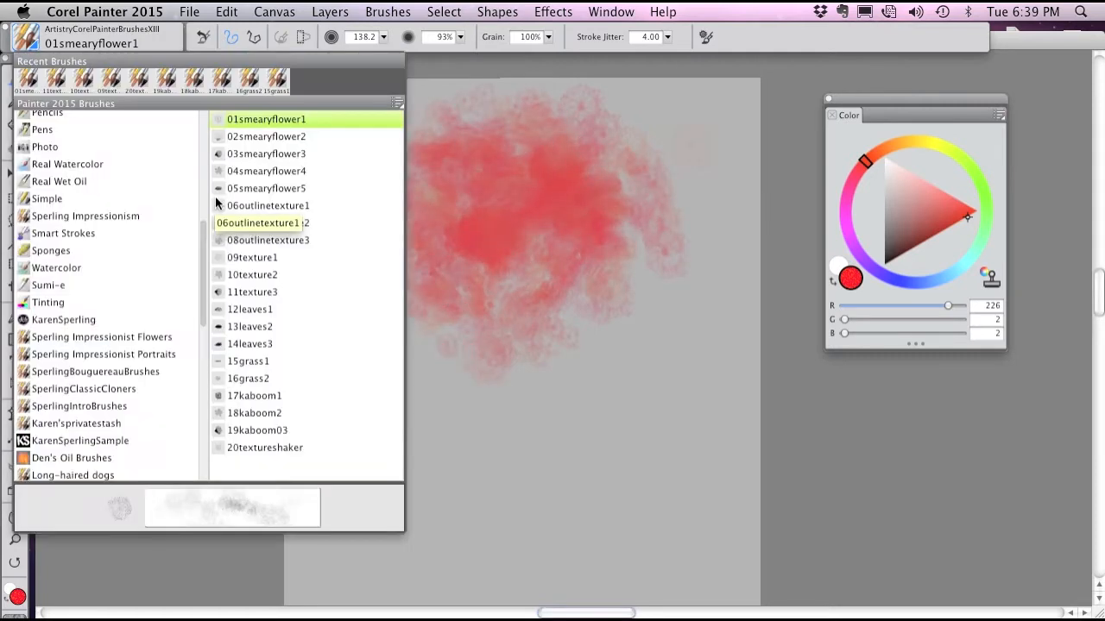
{"action": "left_click", "coordinate": [293, 138]}
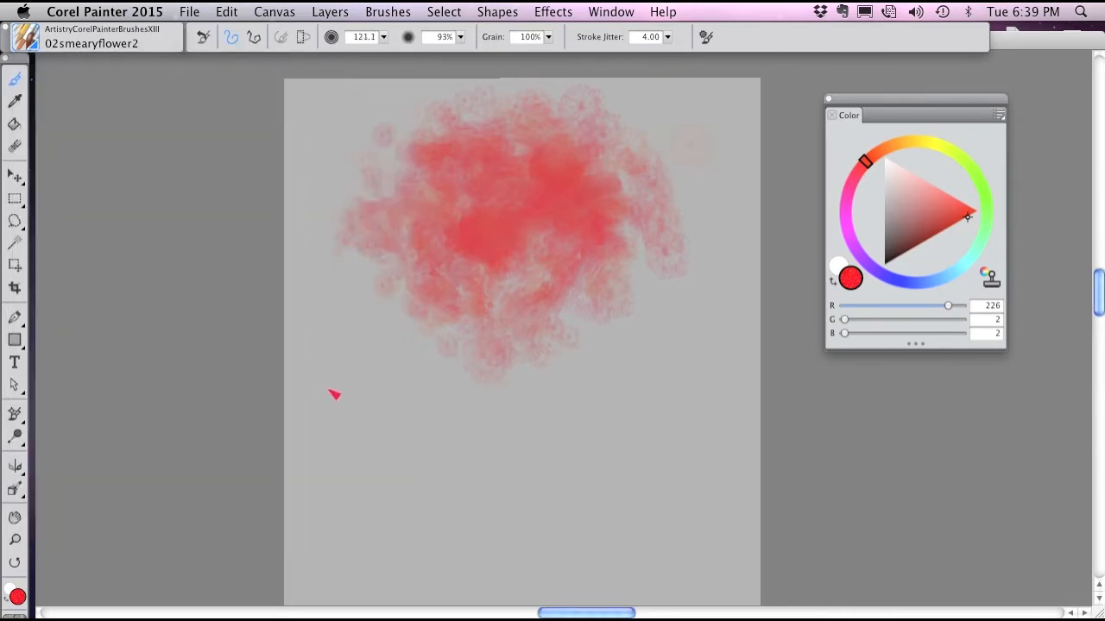
{"action": "mouse_move", "coordinate": [343, 397]}
{"action": "left_mouse_down"}
{"action": "mouse_move", "coordinate": [418, 432]}
{"action": "mouse_move", "coordinate": [516, 438]}
{"action": "mouse_move", "coordinate": [611, 426]}
{"action": "mouse_move", "coordinate": [426, 436]}
{"action": "mouse_move", "coordinate": [429, 453]}
{"action": "mouse_move", "coordinate": [534, 431]}
{"action": "mouse_move", "coordinate": [459, 438]}
{"action": "mouse_move", "coordinate": [607, 428]}
{"action": "mouse_move", "coordinate": [644, 404]}
{"action": "mouse_move", "coordinate": [664, 406]}
{"action": "mouse_move", "coordinate": [645, 438]}
{"action": "mouse_move", "coordinate": [525, 442]}
{"action": "left_mouse_up"}
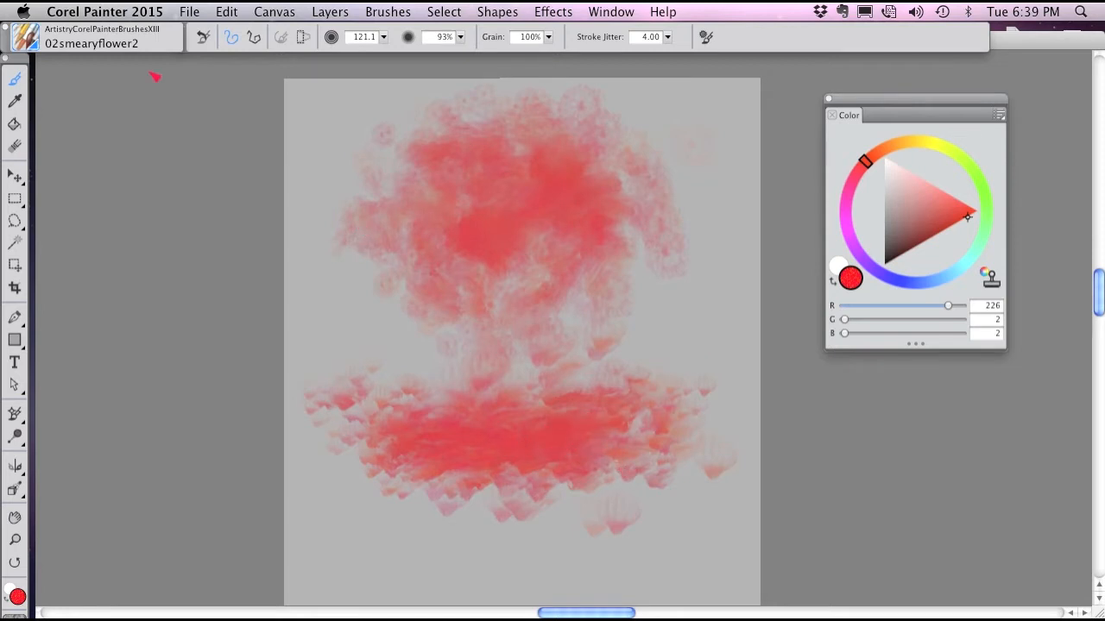
Choose the 03smearyflower3 brush and paint dense red dabs over the middle and lower part of the canvas.
{"action": "left_click", "coordinate": [26, 39]}
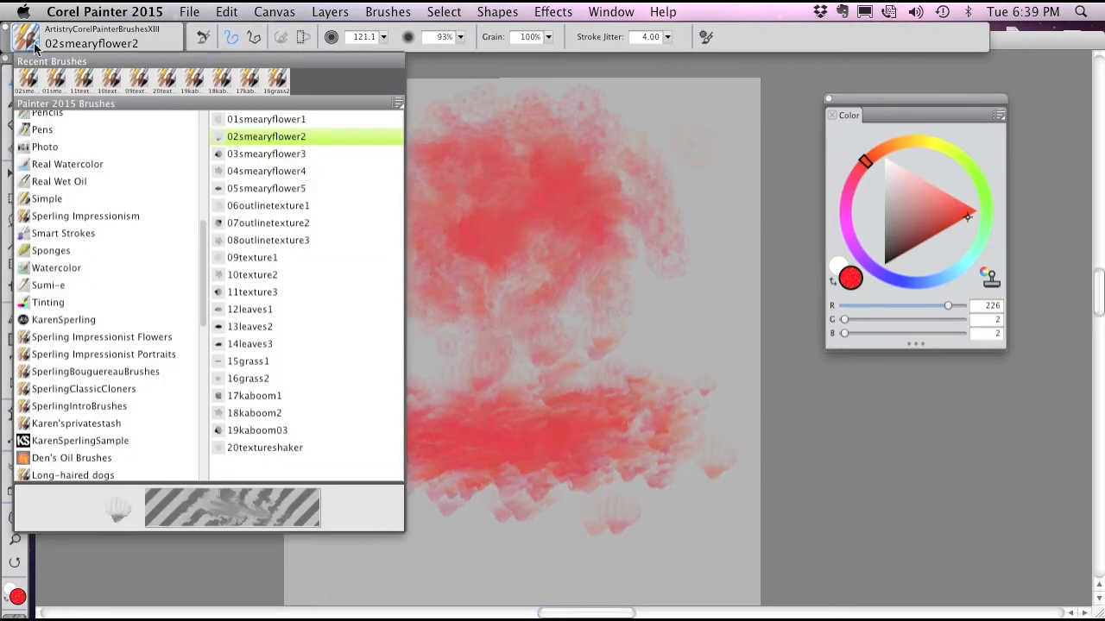
{"action": "left_click", "coordinate": [285, 157]}
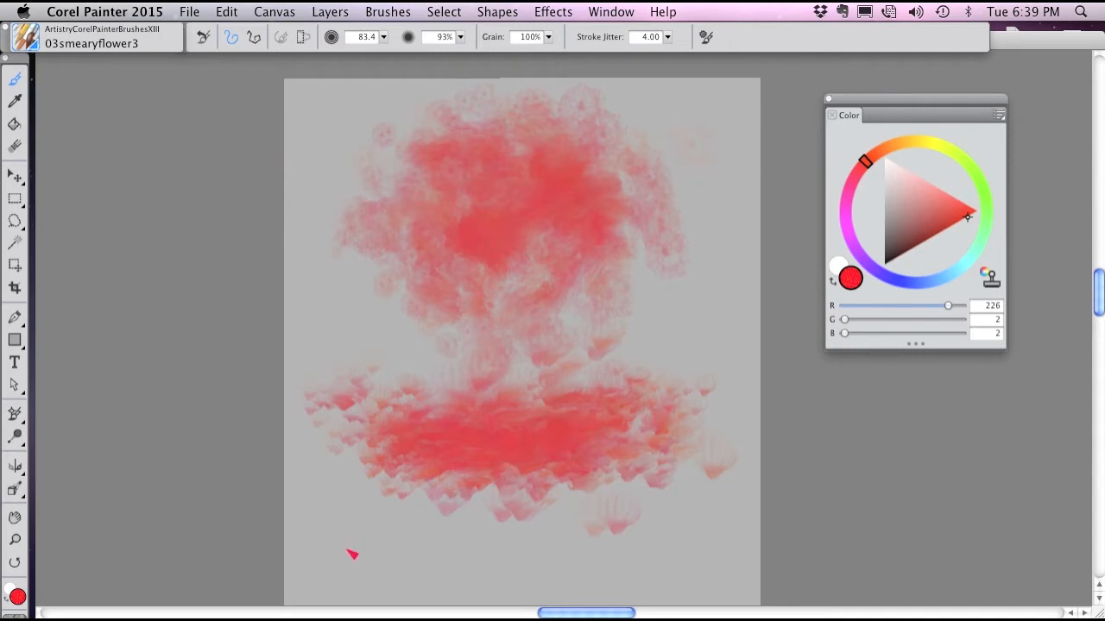
{"action": "mouse_move", "coordinate": [339, 553]}
{"action": "left_mouse_down"}
{"action": "mouse_move", "coordinate": [364, 561]}
{"action": "mouse_move", "coordinate": [384, 569]}
{"action": "mouse_move", "coordinate": [443, 577]}
{"action": "mouse_move", "coordinate": [486, 560]}
{"action": "mouse_move", "coordinate": [539, 587]}
{"action": "mouse_move", "coordinate": [551, 543]}
{"action": "mouse_move", "coordinate": [448, 529]}
{"action": "mouse_move", "coordinate": [408, 500]}
{"action": "mouse_move", "coordinate": [411, 468]}
{"action": "mouse_move", "coordinate": [461, 450]}
{"action": "mouse_move", "coordinate": [494, 465]}
{"action": "mouse_move", "coordinate": [533, 534]}
{"action": "mouse_move", "coordinate": [563, 552]}
{"action": "mouse_move", "coordinate": [612, 567]}
{"action": "mouse_move", "coordinate": [651, 561]}
{"action": "mouse_move", "coordinate": [669, 540]}
{"action": "mouse_move", "coordinate": [668, 491]}
{"action": "mouse_move", "coordinate": [620, 450]}
{"action": "mouse_move", "coordinate": [434, 402]}
{"action": "mouse_move", "coordinate": [425, 383]}
{"action": "mouse_move", "coordinate": [464, 350]}
{"action": "mouse_move", "coordinate": [646, 341]}
{"action": "mouse_move", "coordinate": [672, 316]}
{"action": "mouse_move", "coordinate": [629, 438]}
{"action": "left_mouse_up"}
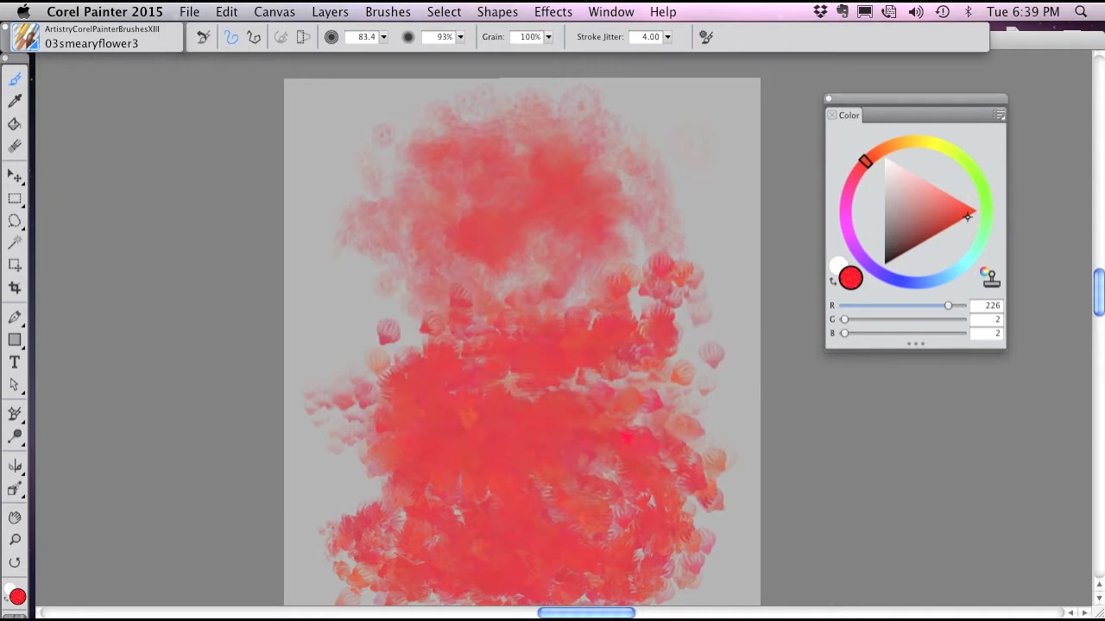
Choose the 04smearyflower4 brush and smear pale cream (241, 216, 183) flowers over the upper red cluster.
{"action": "left_click", "coordinate": [27, 38]}
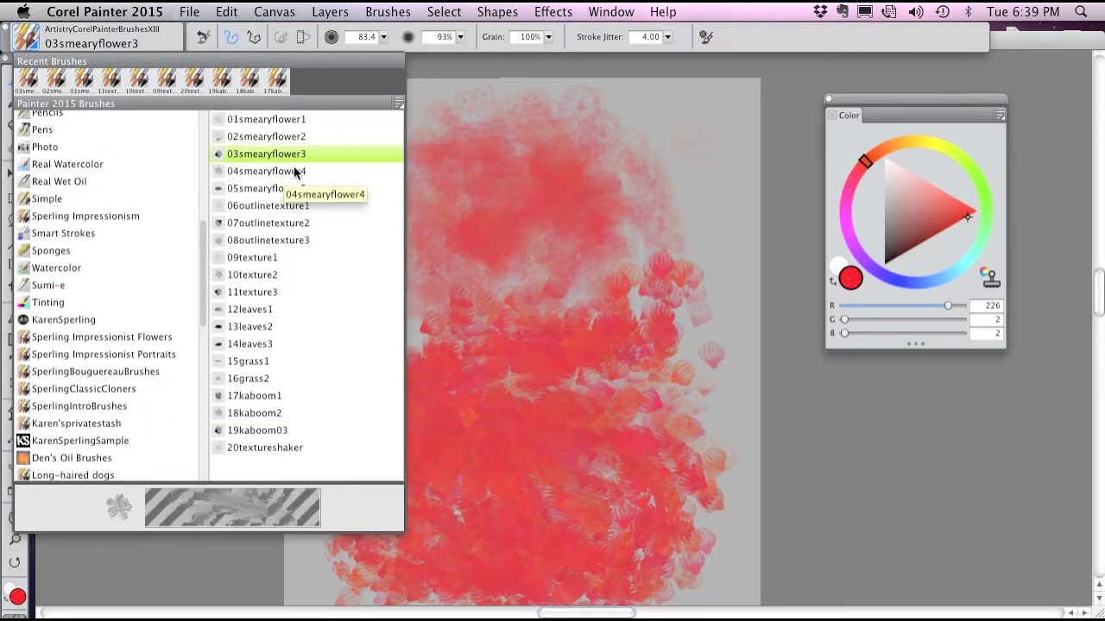
{"action": "left_click", "coordinate": [266, 171]}
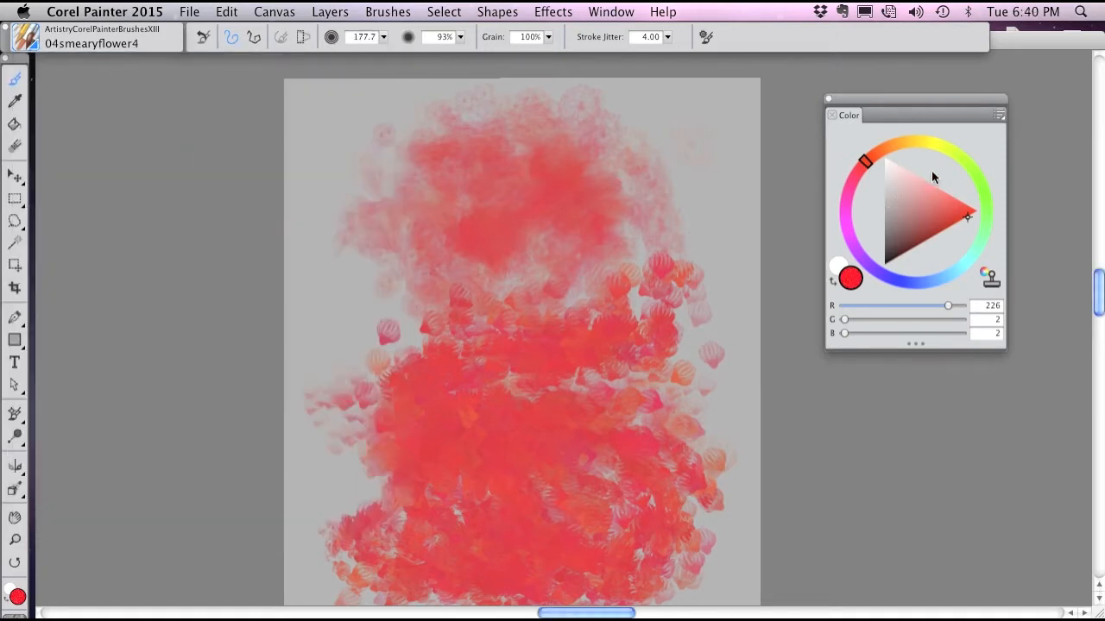
{"action": "left_click_drag", "start_coordinate": [923, 147], "coordinate": [904, 143]}
{"action": "left_click_drag", "start_coordinate": [933, 201], "coordinate": [904, 175]}
{"action": "mouse_move", "coordinate": [444, 199]}
{"action": "left_mouse_down"}
{"action": "mouse_move", "coordinate": [503, 202]}
{"action": "mouse_move", "coordinate": [521, 228]}
{"action": "mouse_move", "coordinate": [566, 186]}
{"action": "mouse_move", "coordinate": [595, 183]}
{"action": "mouse_move", "coordinate": [571, 204]}
{"action": "mouse_move", "coordinate": [566, 196]}
{"action": "mouse_move", "coordinate": [585, 183]}
{"action": "mouse_move", "coordinate": [651, 186]}
{"action": "mouse_move", "coordinate": [464, 208]}
{"action": "mouse_move", "coordinate": [444, 251]}
{"action": "mouse_move", "coordinate": [396, 285]}
{"action": "mouse_move", "coordinate": [450, 303]}
{"action": "mouse_move", "coordinate": [451, 292]}
{"action": "mouse_move", "coordinate": [496, 285]}
{"action": "mouse_move", "coordinate": [517, 244]}
{"action": "mouse_move", "coordinate": [509, 215]}
{"action": "mouse_move", "coordinate": [461, 208]}
{"action": "mouse_move", "coordinate": [435, 246]}
{"action": "mouse_move", "coordinate": [476, 262]}
{"action": "left_mouse_up"}
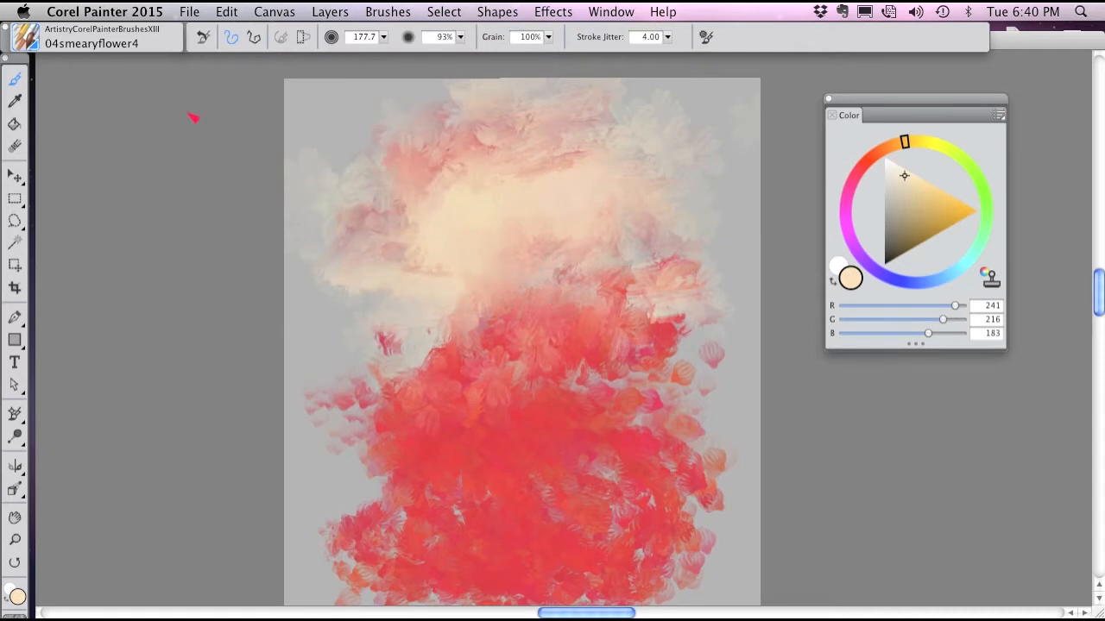
Choose the 05smearyflower5 brush and paint brown leaf dabs over the cream area in the upper canvas.
{"action": "left_click", "coordinate": [28, 38]}
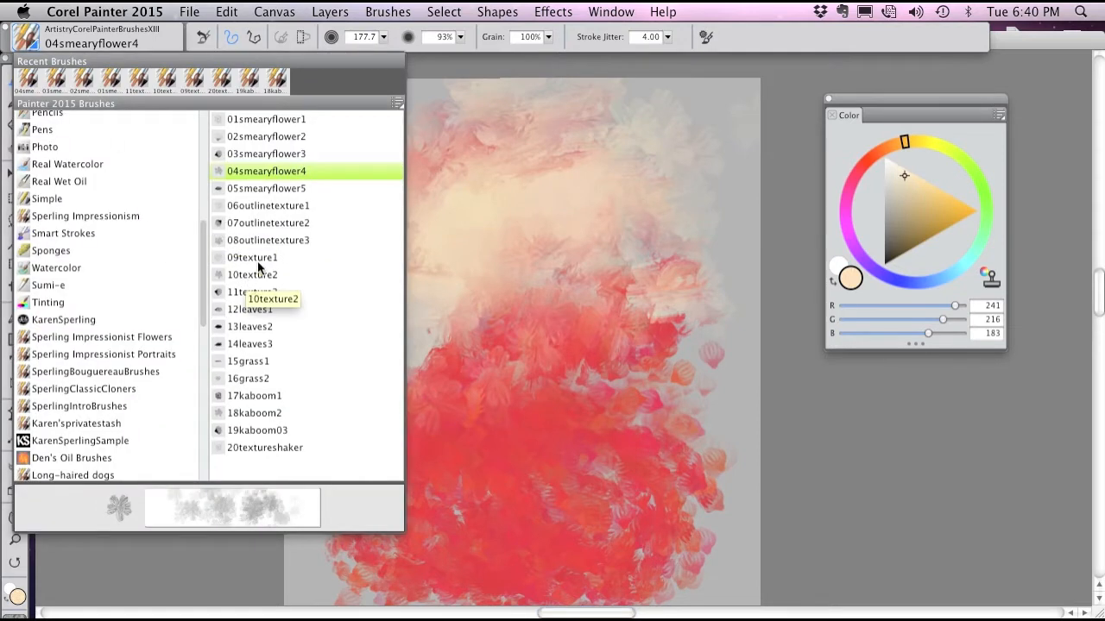
{"action": "left_click", "coordinate": [293, 190]}
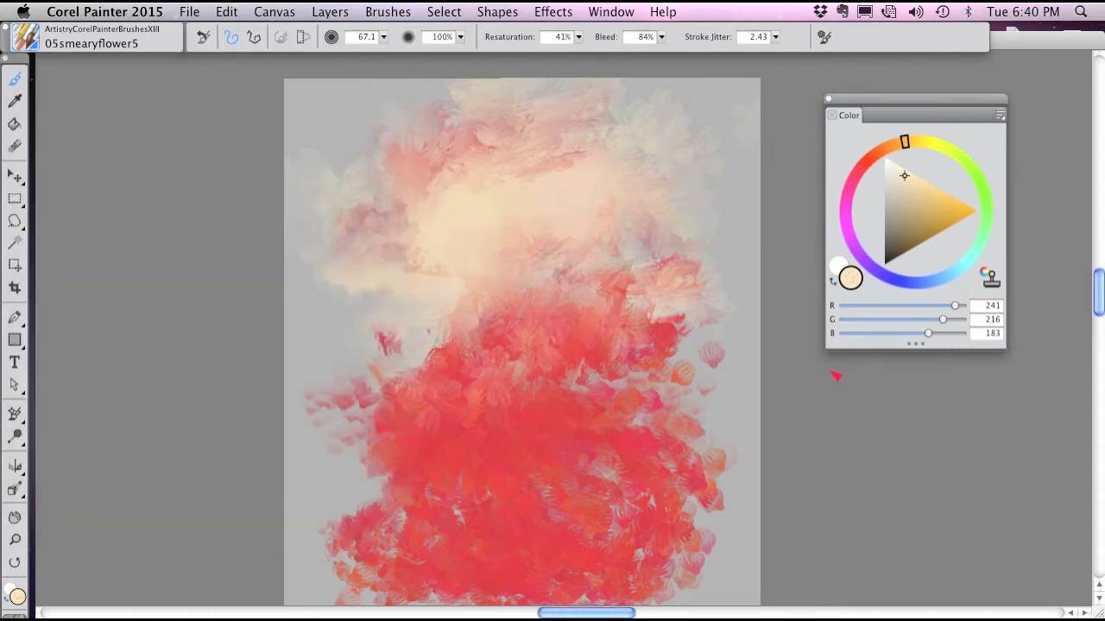
{"action": "left_click_drag", "start_coordinate": [914, 197], "coordinate": [938, 226]}
{"action": "left_click_drag", "start_coordinate": [905, 146], "coordinate": [880, 150]}
{"action": "mouse_move", "coordinate": [521, 173]}
{"action": "left_mouse_down"}
{"action": "mouse_move", "coordinate": [569, 181]}
{"action": "mouse_move", "coordinate": [563, 234]}
{"action": "mouse_move", "coordinate": [550, 245]}
{"action": "mouse_move", "coordinate": [549, 190]}
{"action": "mouse_move", "coordinate": [532, 178]}
{"action": "mouse_move", "coordinate": [475, 229]}
{"action": "left_mouse_up"}
Add golden yellow (247, 177, 31) and orange-red (247, 61, 31) leaf dabs among the brown ones.
{"action": "left_click", "coordinate": [910, 141]}
{"action": "left_click", "coordinate": [964, 205]}
{"action": "mouse_move", "coordinate": [565, 164]}
{"action": "left_mouse_down"}
{"action": "mouse_move", "coordinate": [493, 212]}
{"action": "mouse_move", "coordinate": [501, 256]}
{"action": "mouse_move", "coordinate": [485, 238]}
{"action": "mouse_move", "coordinate": [500, 297]}
{"action": "left_mouse_up"}
{"action": "mouse_move", "coordinate": [579, 216]}
{"action": "left_mouse_down"}
{"action": "mouse_move", "coordinate": [553, 253]}
{"action": "mouse_move", "coordinate": [556, 191]}
{"action": "left_mouse_up"}
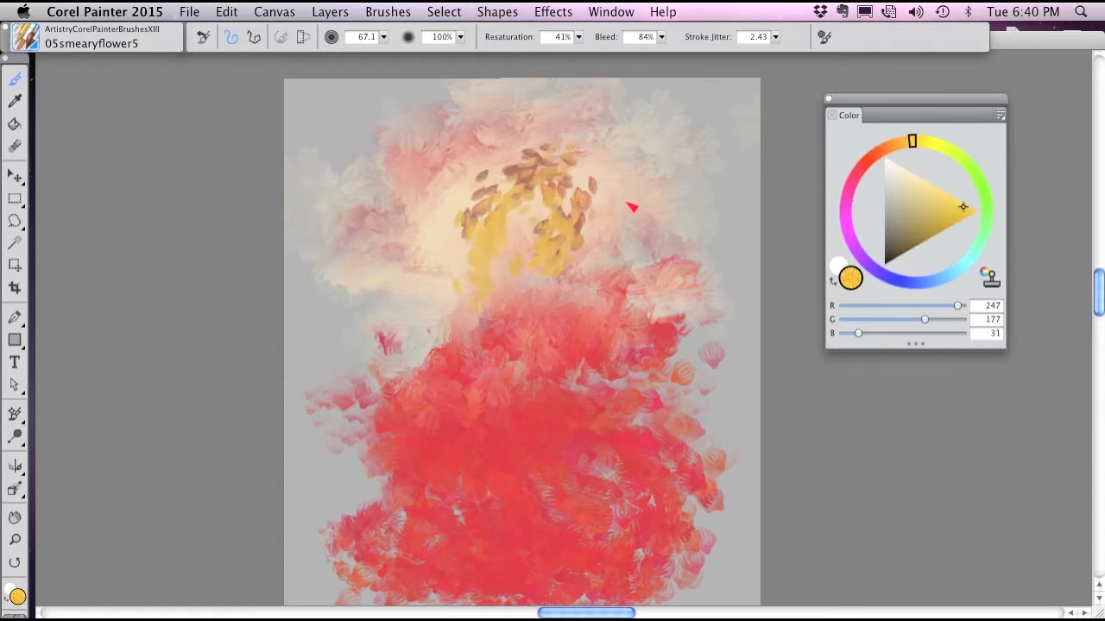
{"action": "left_click_drag", "start_coordinate": [912, 141], "coordinate": [873, 153]}
{"action": "mouse_move", "coordinate": [496, 237]}
{"action": "left_mouse_down"}
{"action": "mouse_move", "coordinate": [524, 184]}
{"action": "mouse_move", "coordinate": [536, 195]}
{"action": "mouse_move", "coordinate": [538, 231]}
{"action": "mouse_move", "coordinate": [526, 249]}
{"action": "mouse_move", "coordinate": [538, 221]}
{"action": "mouse_move", "coordinate": [527, 215]}
{"action": "mouse_move", "coordinate": [481, 227]}
{"action": "mouse_move", "coordinate": [455, 265]}
{"action": "mouse_move", "coordinate": [454, 252]}
{"action": "mouse_move", "coordinate": [470, 278]}
{"action": "mouse_move", "coordinate": [492, 256]}
{"action": "mouse_move", "coordinate": [499, 286]}
{"action": "left_mouse_up"}
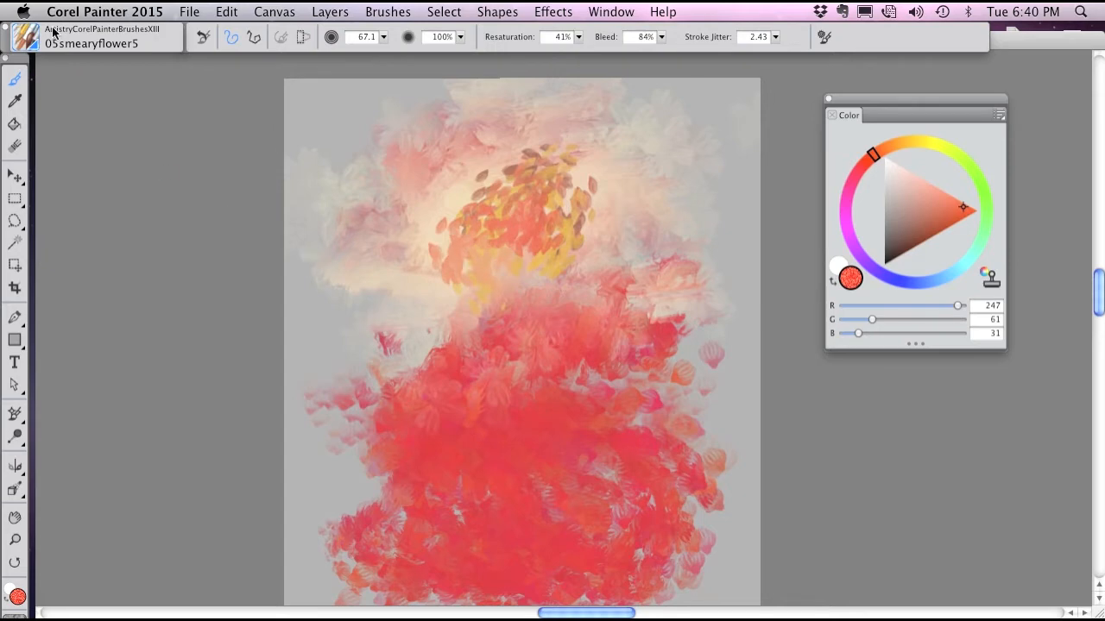
Choose the 06outlinetexture1 brush and paint yellow-green (199, 227, 5) texture over the red area and its surroundings.
{"action": "left_click", "coordinate": [31, 43]}
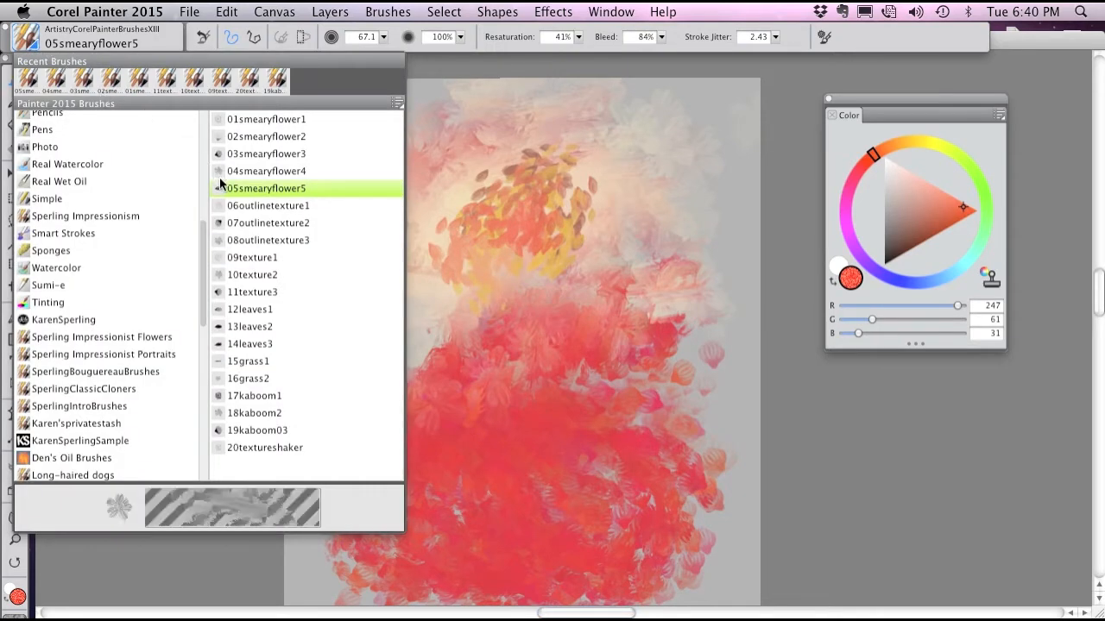
{"action": "left_click", "coordinate": [256, 208]}
{"action": "left_click", "coordinate": [28, 40]}
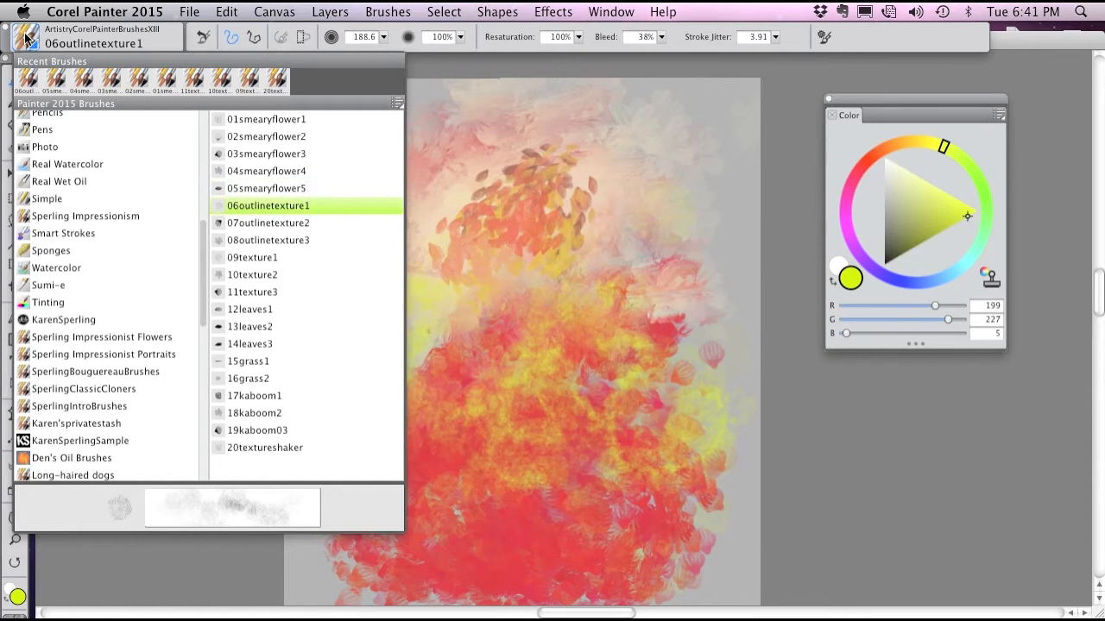
{"action": "left_click", "coordinate": [263, 207]}
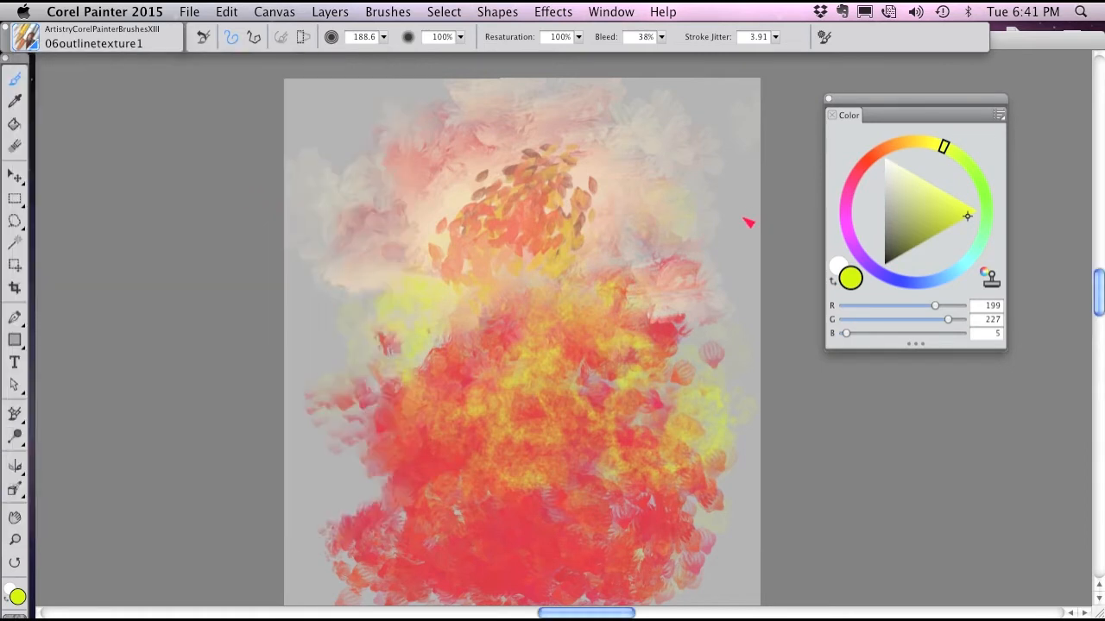
{"action": "mouse_move", "coordinate": [374, 488]}
{"action": "left_mouse_down"}
{"action": "mouse_move", "coordinate": [652, 486]}
{"action": "mouse_move", "coordinate": [405, 482]}
{"action": "mouse_move", "coordinate": [591, 492]}
{"action": "mouse_move", "coordinate": [679, 479]}
{"action": "mouse_move", "coordinate": [615, 413]}
{"action": "mouse_move", "coordinate": [550, 372]}
{"action": "mouse_move", "coordinate": [560, 349]}
{"action": "mouse_move", "coordinate": [546, 548]}
{"action": "mouse_move", "coordinate": [551, 274]}
{"action": "mouse_move", "coordinate": [628, 224]}
{"action": "mouse_move", "coordinate": [696, 227]}
{"action": "mouse_move", "coordinate": [691, 279]}
{"action": "mouse_move", "coordinate": [575, 276]}
{"action": "mouse_move", "coordinate": [431, 327]}
{"action": "mouse_move", "coordinate": [366, 371]}
{"action": "mouse_move", "coordinate": [348, 327]}
{"action": "mouse_move", "coordinate": [365, 295]}
{"action": "mouse_move", "coordinate": [339, 412]}
{"action": "mouse_move", "coordinate": [377, 452]}
{"action": "left_mouse_up"}
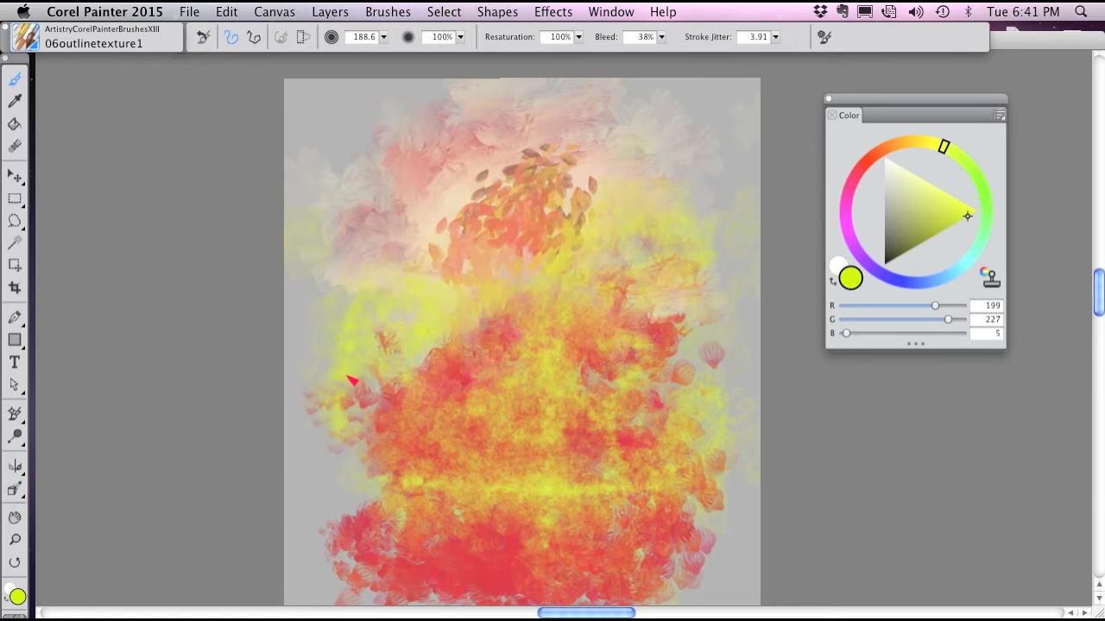
Fill the canvas with mid-gray (120, 120, 120) and paint yellow-green (211, 242, 2) flowers across it with 06outlinetexture1.
{"action": "key", "text": "super+plus"}
{"action": "key", "text": "super+plus"}
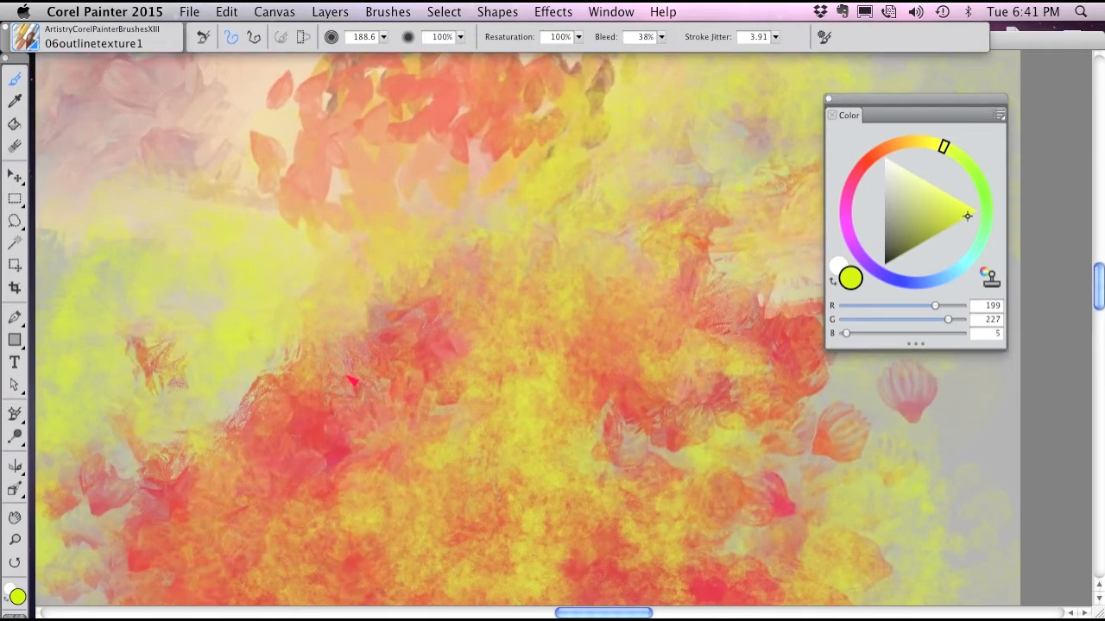
{"action": "left_click", "coordinate": [884, 214]}
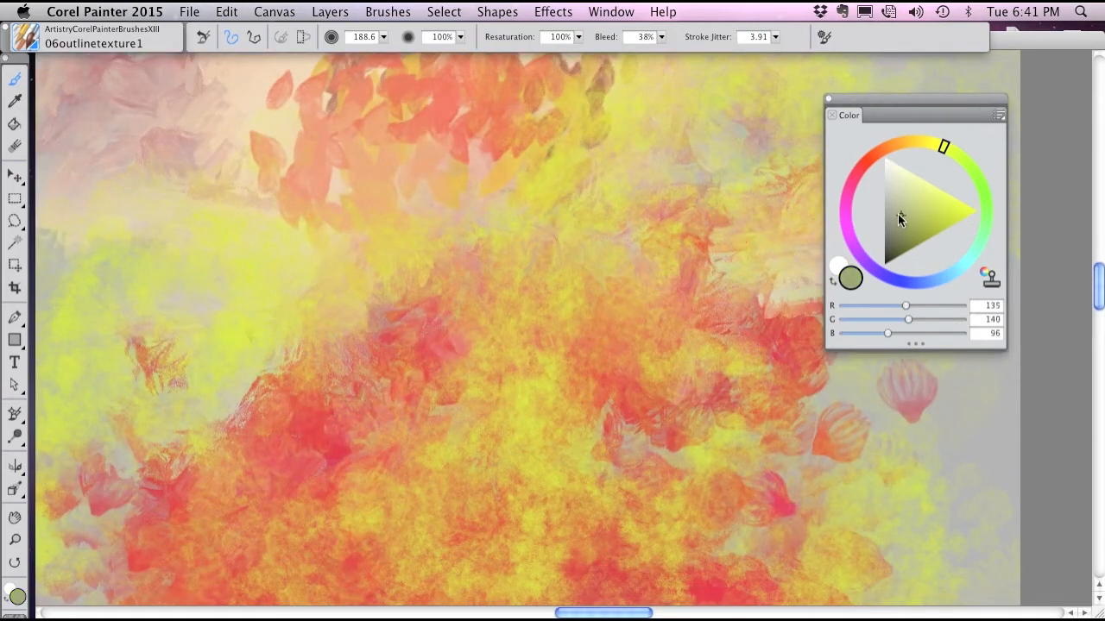
{"action": "left_click", "coordinate": [225, 12]}
{"action": "left_click", "coordinate": [239, 228]}
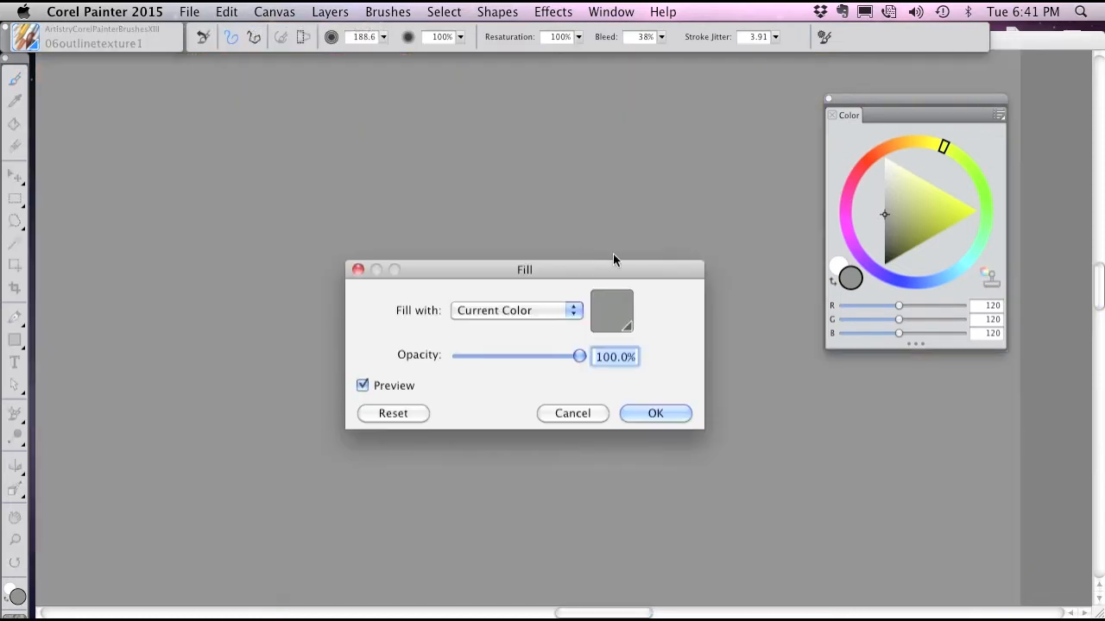
{"action": "left_click", "coordinate": [640, 410]}
{"action": "left_click", "coordinate": [973, 213]}
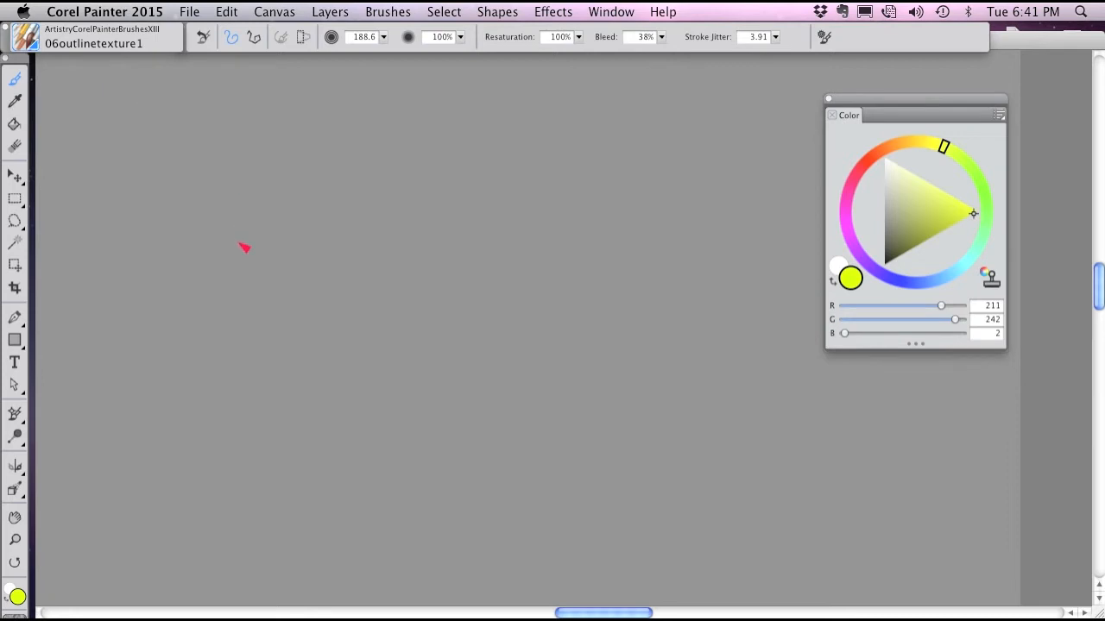
{"action": "mouse_move", "coordinate": [225, 270]}
{"action": "left_mouse_down"}
{"action": "mouse_move", "coordinate": [741, 309]}
{"action": "mouse_move", "coordinate": [402, 281]}
{"action": "mouse_move", "coordinate": [372, 319]}
{"action": "mouse_move", "coordinate": [371, 512]}
{"action": "left_mouse_up"}
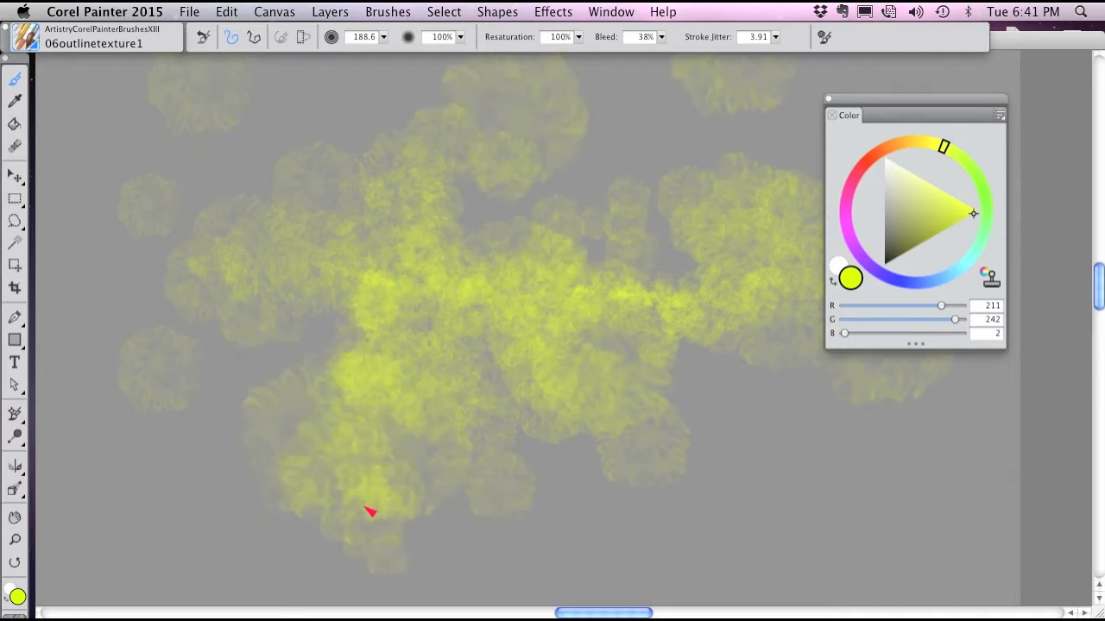
Choose the 07outlinetexture2 brush and paint a vertical and a long horizontal red (242, 7, 2) stroke over the yellow-green flowers.
{"action": "left_click", "coordinate": [35, 43]}
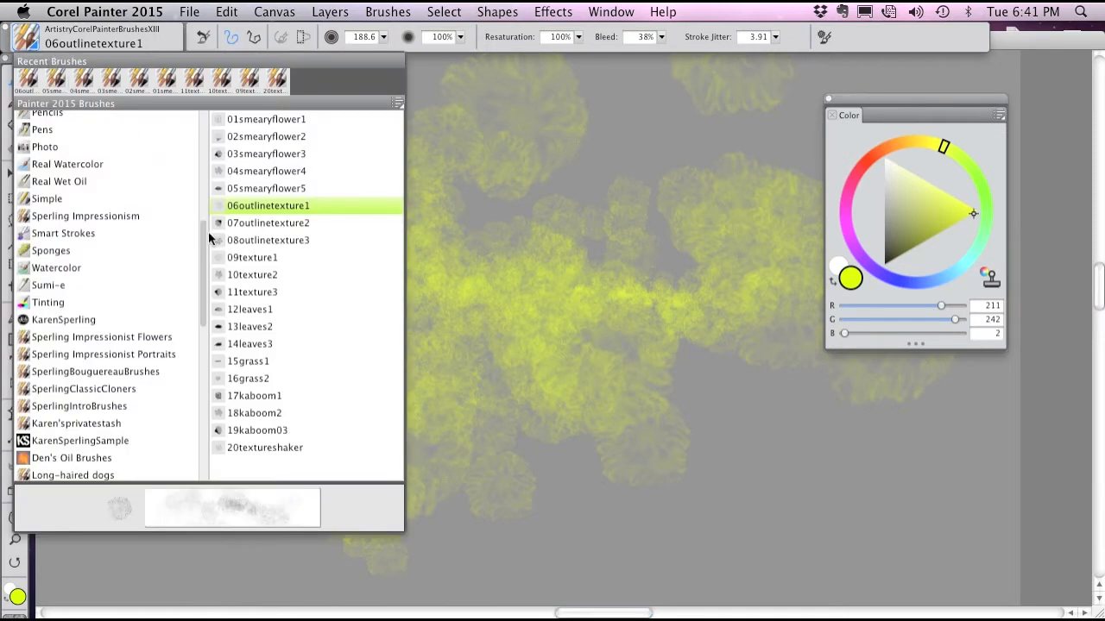
{"action": "left_click", "coordinate": [279, 224]}
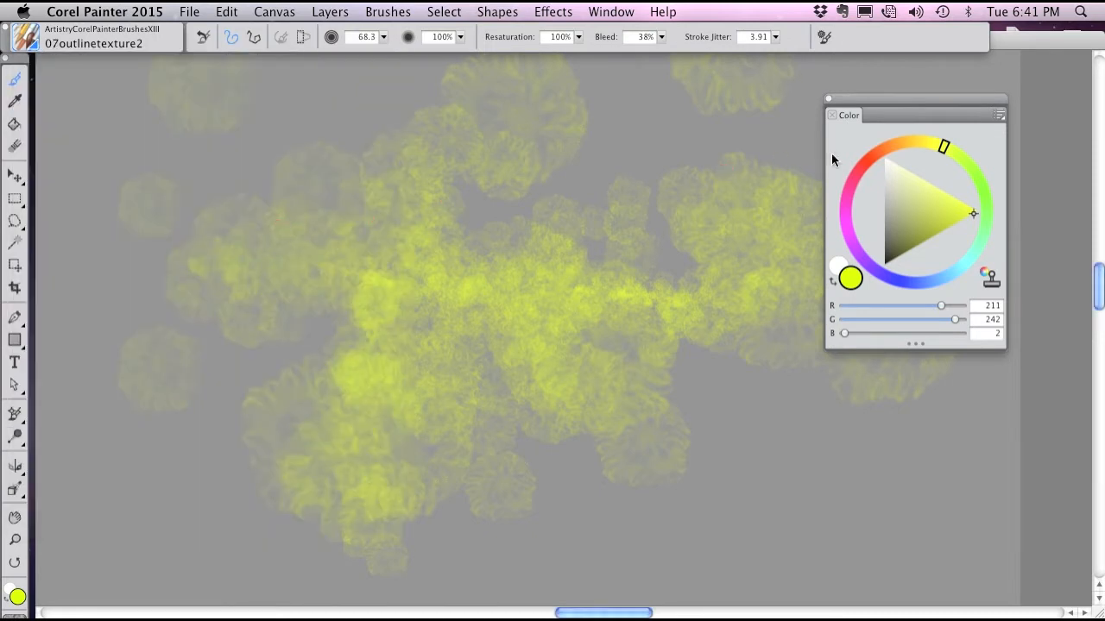
{"action": "left_click", "coordinate": [870, 160]}
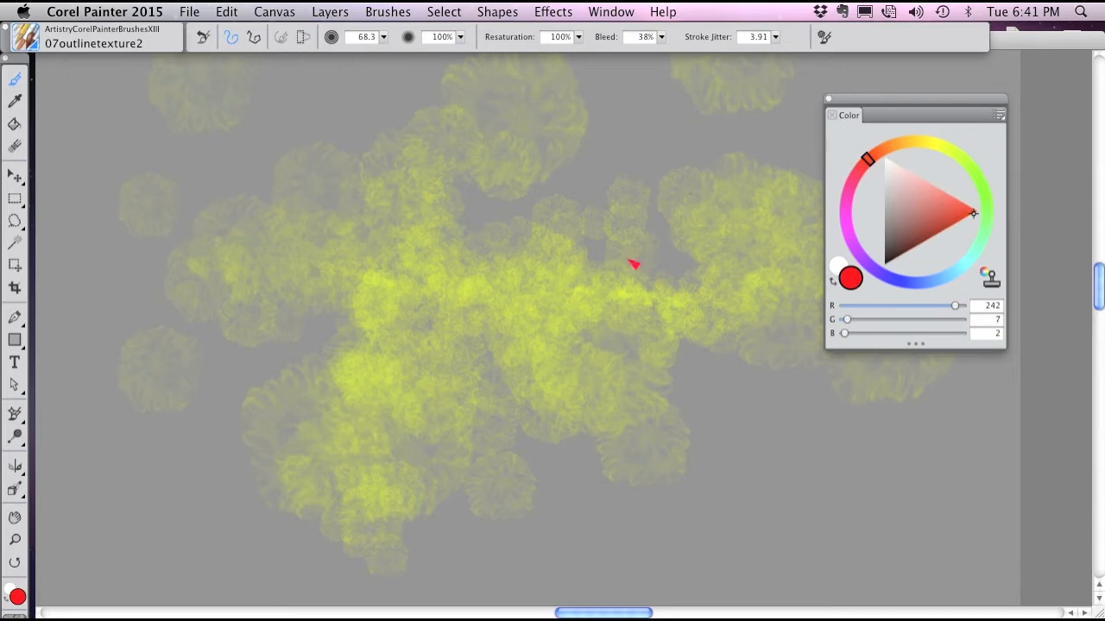
{"action": "mouse_move", "coordinate": [316, 100]}
{"action": "left_mouse_down"}
{"action": "mouse_move", "coordinate": [297, 288]}
{"action": "mouse_move", "coordinate": [273, 363]}
{"action": "mouse_move", "coordinate": [267, 458]}
{"action": "mouse_move", "coordinate": [281, 542]}
{"action": "left_mouse_up"}
{"action": "mouse_move", "coordinate": [259, 441]}
{"action": "left_mouse_down"}
{"action": "mouse_move", "coordinate": [276, 336]}
{"action": "mouse_move", "coordinate": [216, 319]}
{"action": "mouse_move", "coordinate": [449, 337]}
{"action": "mouse_move", "coordinate": [638, 333]}
{"action": "mouse_move", "coordinate": [965, 369]}
{"action": "left_mouse_up"}
{"action": "left_click_drag", "start_coordinate": [837, 350], "coordinate": [764, 362]}
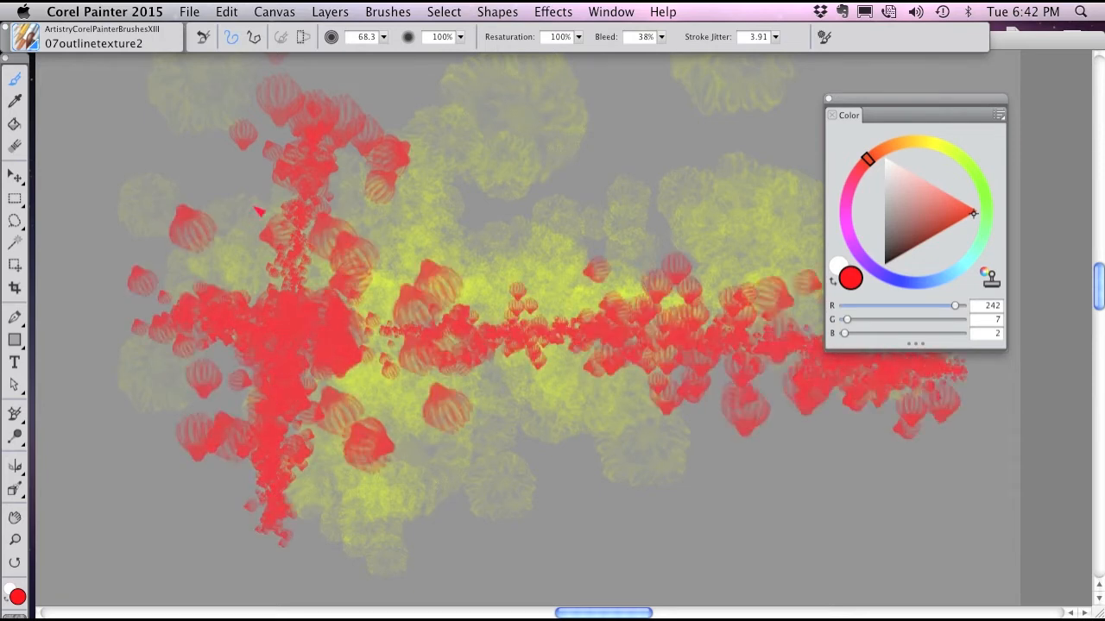
With the 08outlinetexture3 brush, paint a vertical muted orange (208, 95, 70) stroke and white flowers across the middle and lower canvas.
{"action": "left_click", "coordinate": [31, 48]}
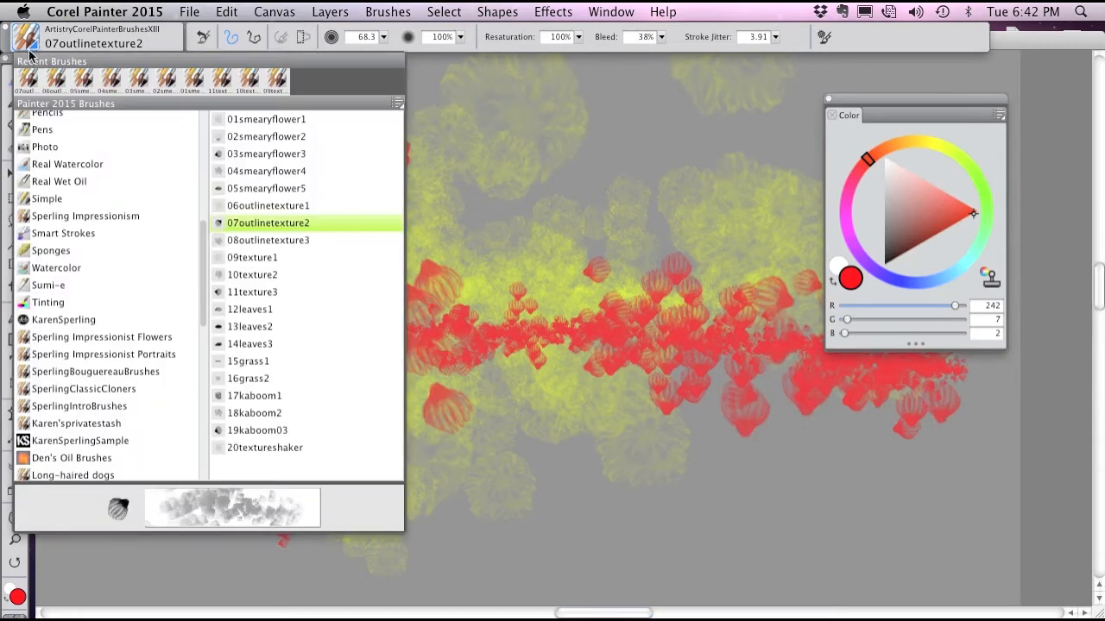
{"action": "left_click", "coordinate": [268, 241]}
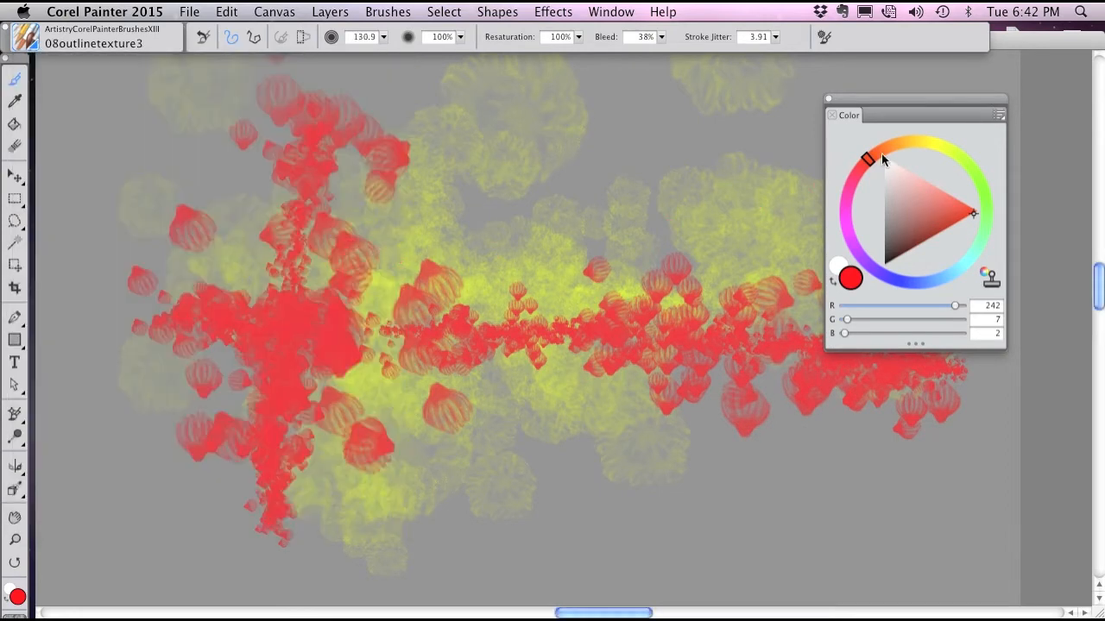
{"action": "left_click", "coordinate": [935, 147]}
{"action": "left_click_drag", "start_coordinate": [934, 144], "coordinate": [878, 151]}
{"action": "left_click", "coordinate": [930, 208]}
{"action": "mouse_move", "coordinate": [500, 140]}
{"action": "left_mouse_down"}
{"action": "mouse_move", "coordinate": [518, 259]}
{"action": "mouse_move", "coordinate": [492, 337]}
{"action": "mouse_move", "coordinate": [518, 431]}
{"action": "mouse_move", "coordinate": [496, 492]}
{"action": "left_mouse_up"}
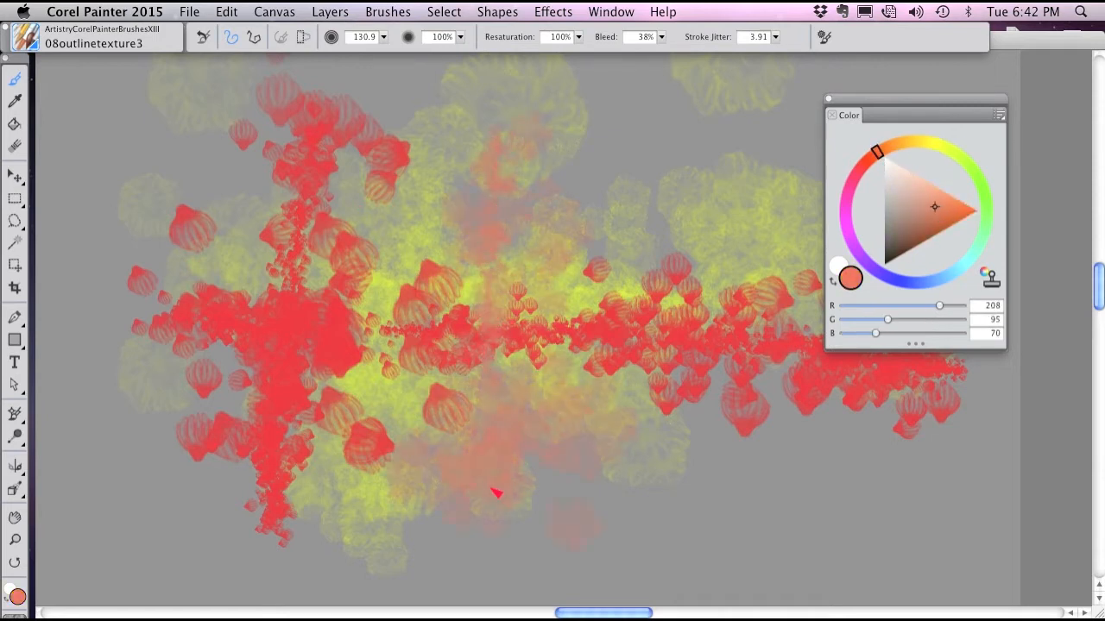
{"action": "left_click", "coordinate": [884, 158]}
{"action": "mouse_move", "coordinate": [609, 110]}
{"action": "left_mouse_down"}
{"action": "mouse_move", "coordinate": [592, 177]}
{"action": "mouse_move", "coordinate": [578, 561]}
{"action": "mouse_move", "coordinate": [580, 451]}
{"action": "mouse_move", "coordinate": [518, 405]}
{"action": "mouse_move", "coordinate": [362, 414]}
{"action": "mouse_move", "coordinate": [116, 393]}
{"action": "mouse_move", "coordinate": [371, 397]}
{"action": "mouse_move", "coordinate": [503, 414]}
{"action": "mouse_move", "coordinate": [759, 408]}
{"action": "mouse_move", "coordinate": [904, 425]}
{"action": "mouse_move", "coordinate": [846, 425]}
{"action": "left_mouse_up"}
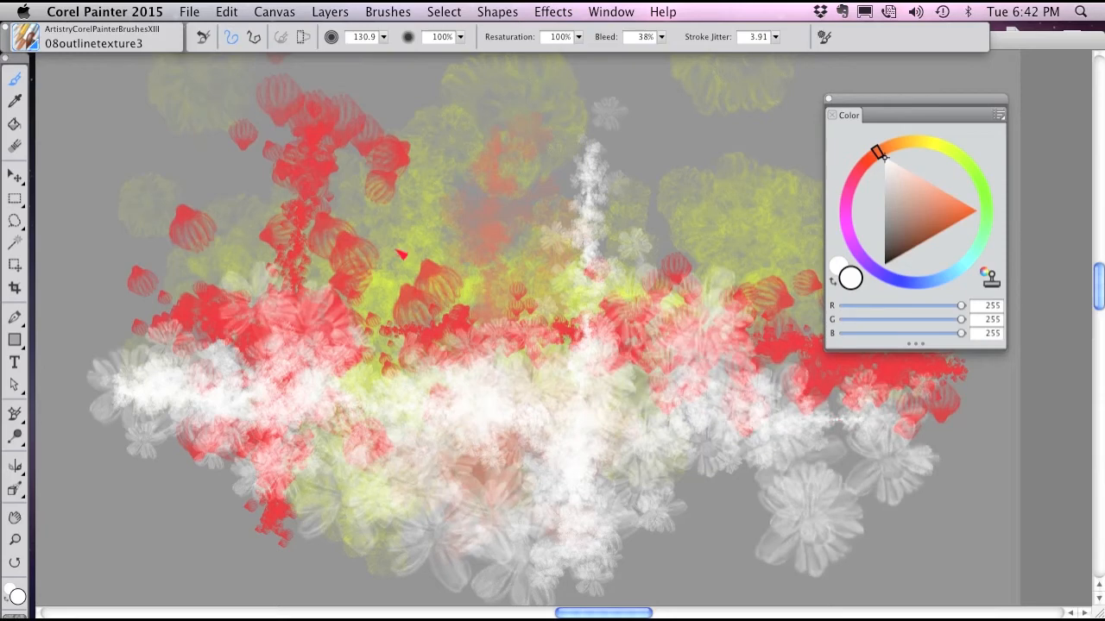
Select the 09texture1 brush and cover the canvas with a neutral gray (139, 139, 139) fill.
{"action": "left_click", "coordinate": [29, 38]}
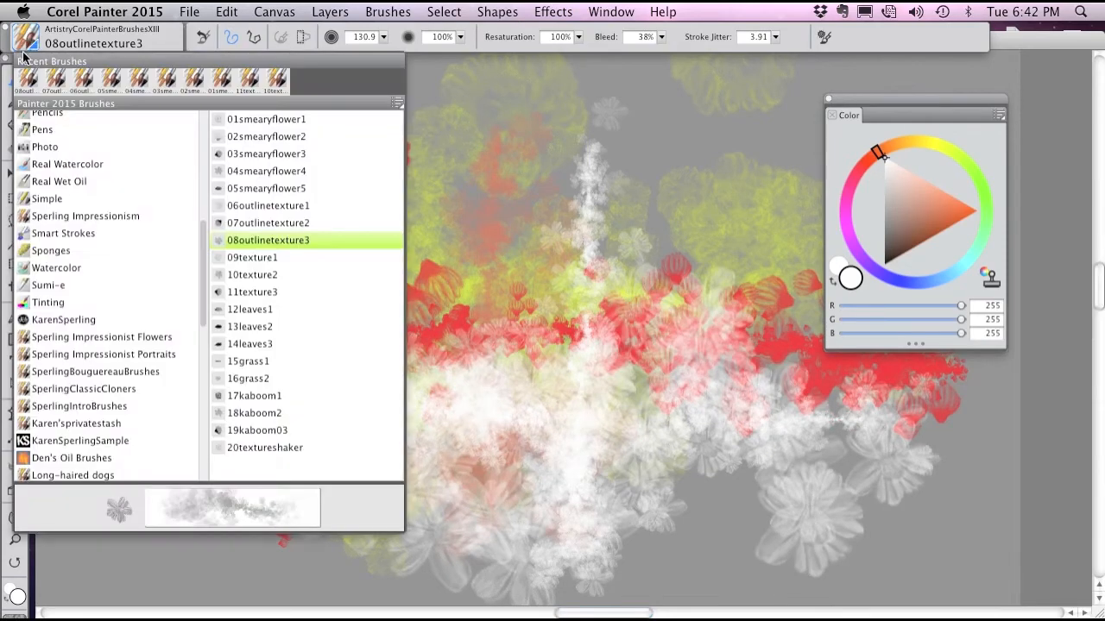
{"action": "left_click", "coordinate": [252, 257]}
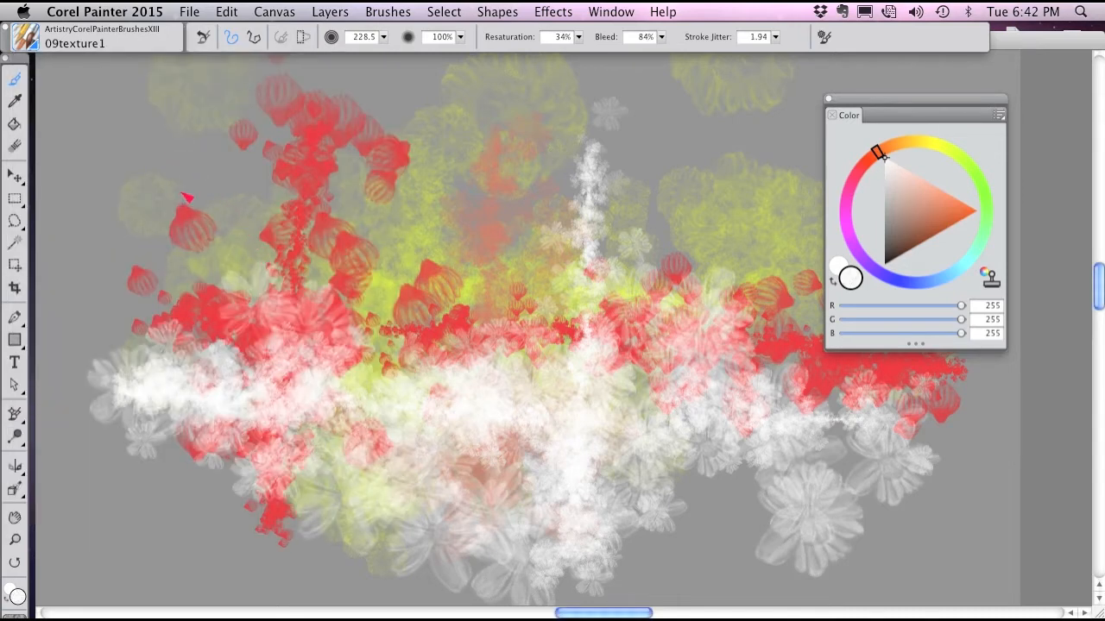
{"action": "left_click", "coordinate": [884, 206]}
{"action": "key", "text": "super+f"}
{"action": "key", "text": "Return"}
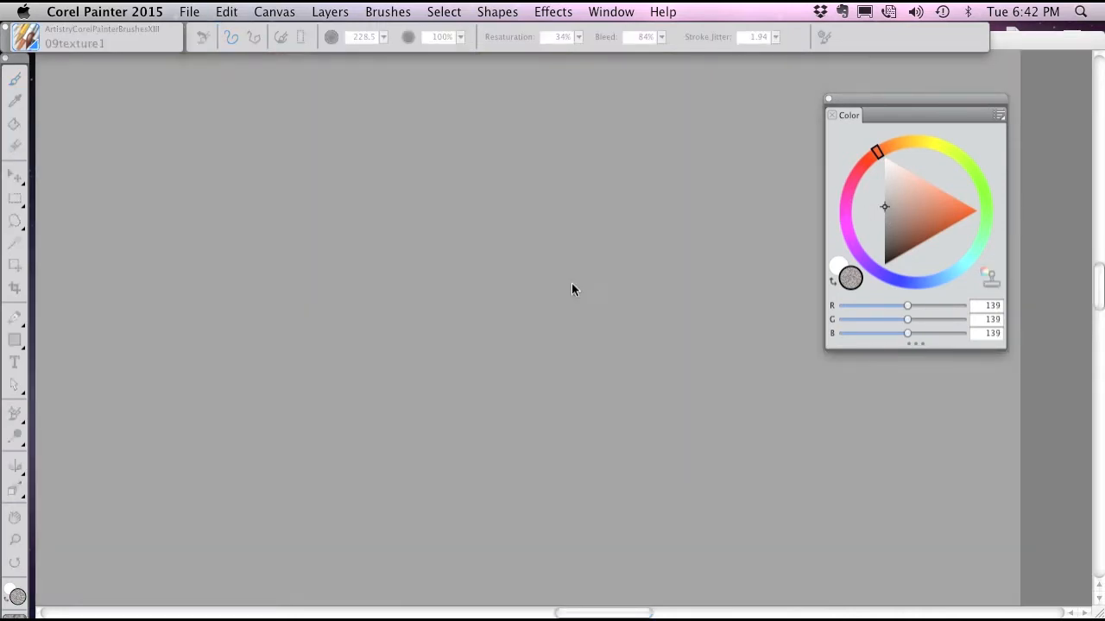
Paint bright orange-red (255, 48, 1) texture strokes across the gray canvas with the 09texture1 brush.
{"action": "left_click_drag", "start_coordinate": [903, 195], "coordinate": [977, 211]}
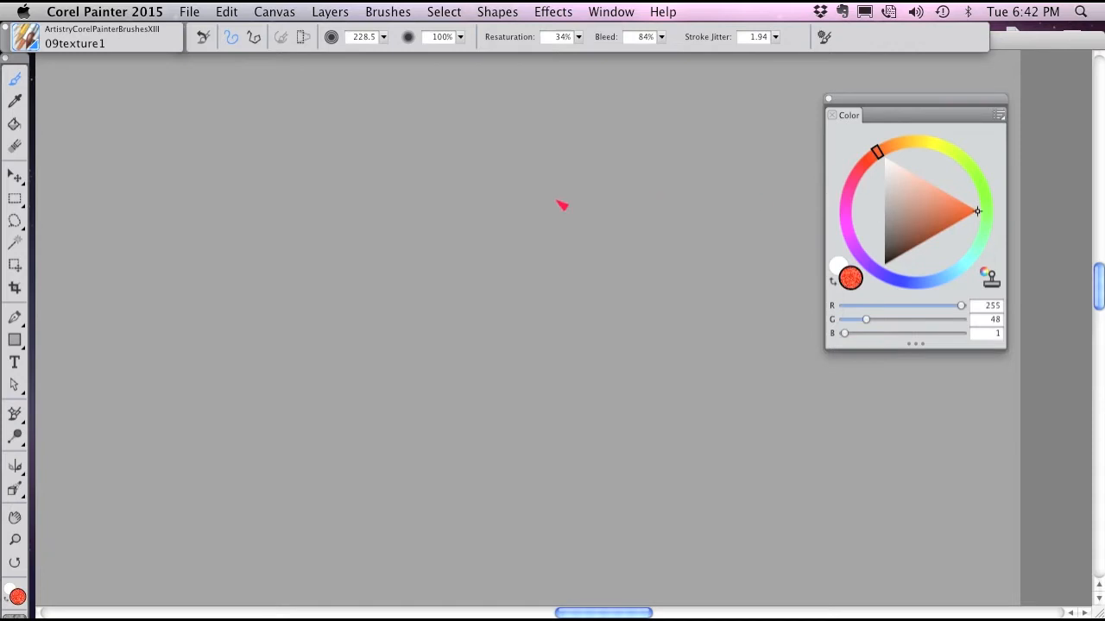
{"action": "mouse_move", "coordinate": [246, 212]}
{"action": "left_mouse_down"}
{"action": "mouse_move", "coordinate": [277, 202]}
{"action": "mouse_move", "coordinate": [328, 223]}
{"action": "left_mouse_up"}
{"action": "mouse_move", "coordinate": [402, 242]}
{"action": "left_mouse_down"}
{"action": "mouse_move", "coordinate": [488, 224]}
{"action": "mouse_move", "coordinate": [539, 234]}
{"action": "mouse_move", "coordinate": [568, 260]}
{"action": "mouse_move", "coordinate": [583, 298]}
{"action": "mouse_move", "coordinate": [581, 346]}
{"action": "mouse_move", "coordinate": [444, 419]}
{"action": "mouse_move", "coordinate": [429, 469]}
{"action": "mouse_move", "coordinate": [457, 499]}
{"action": "mouse_move", "coordinate": [524, 524]}
{"action": "mouse_move", "coordinate": [588, 515]}
{"action": "mouse_move", "coordinate": [708, 448]}
{"action": "mouse_move", "coordinate": [742, 480]}
{"action": "left_mouse_up"}
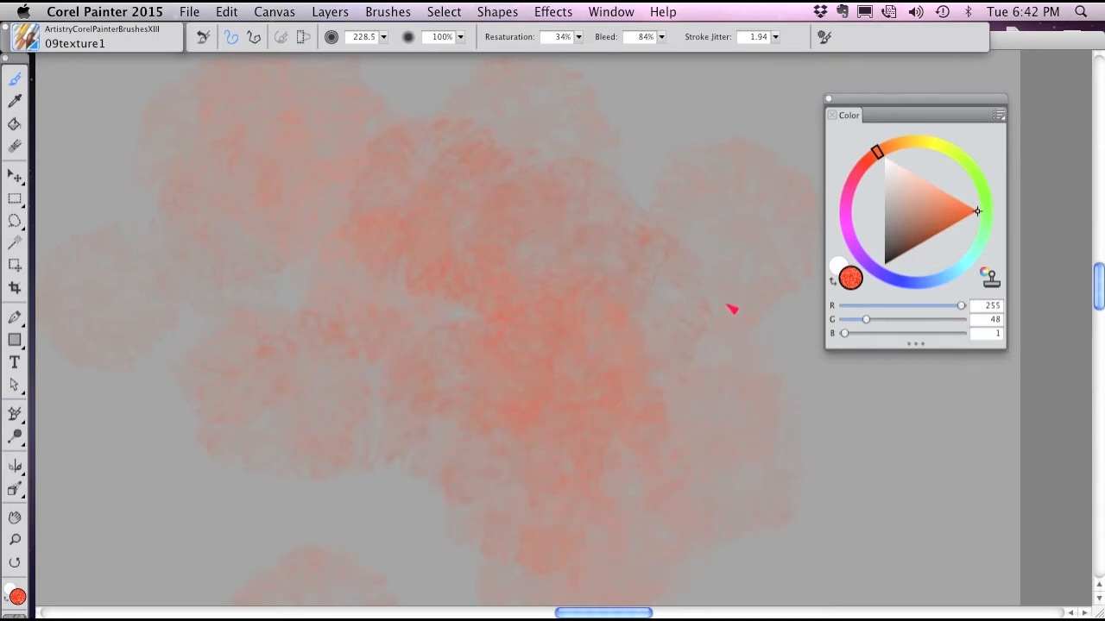
Choose the 10texture2 brush and paint bright yellow (253, 255, 1) flower textures diagonally over the orange-red strokes.
{"action": "left_click", "coordinate": [26, 38]}
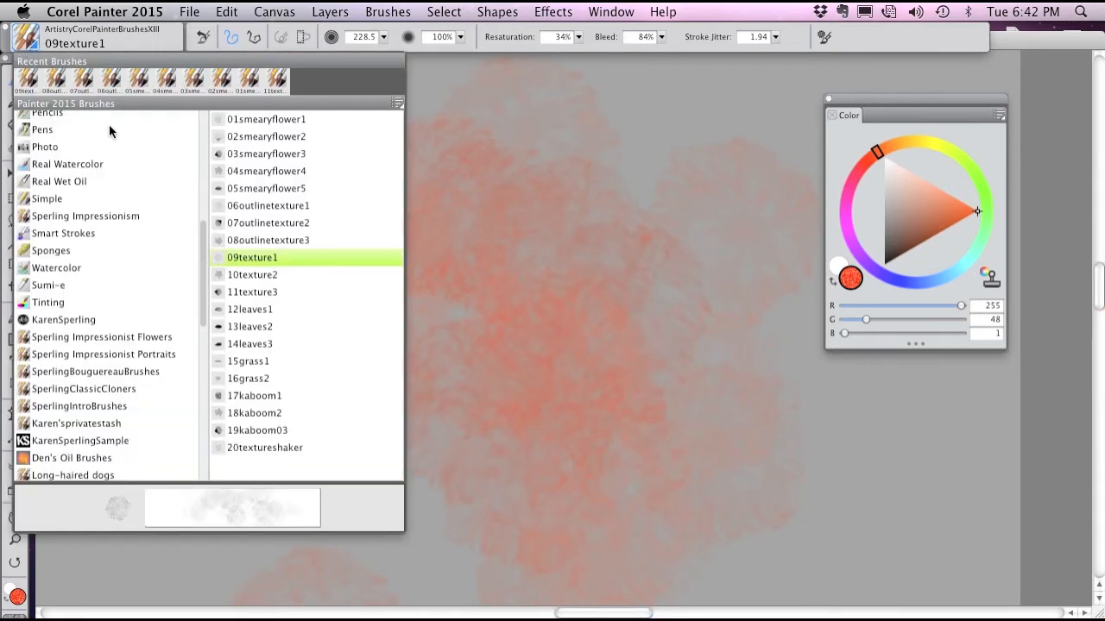
{"action": "left_click", "coordinate": [247, 274]}
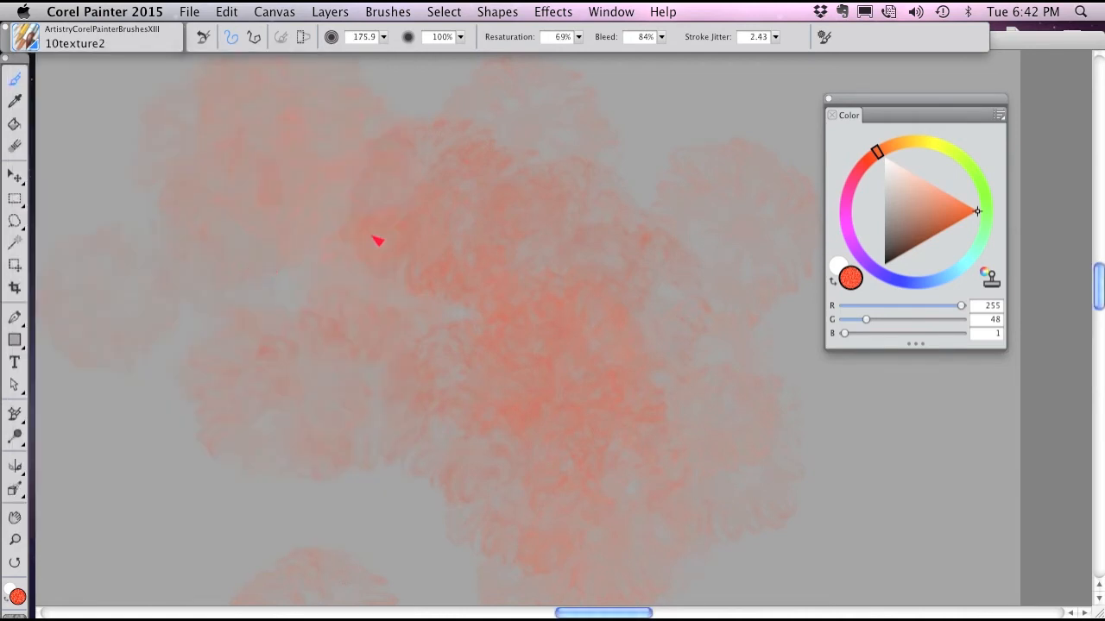
{"action": "left_click", "coordinate": [934, 149]}
{"action": "mouse_move", "coordinate": [639, 130]}
{"action": "left_mouse_down"}
{"action": "mouse_move", "coordinate": [682, 178]}
{"action": "mouse_move", "coordinate": [599, 198]}
{"action": "mouse_move", "coordinate": [466, 260]}
{"action": "mouse_move", "coordinate": [351, 279]}
{"action": "mouse_move", "coordinate": [285, 342]}
{"action": "mouse_move", "coordinate": [303, 454]}
{"action": "mouse_move", "coordinate": [405, 515]}
{"action": "mouse_move", "coordinate": [599, 513]}
{"action": "left_mouse_up"}
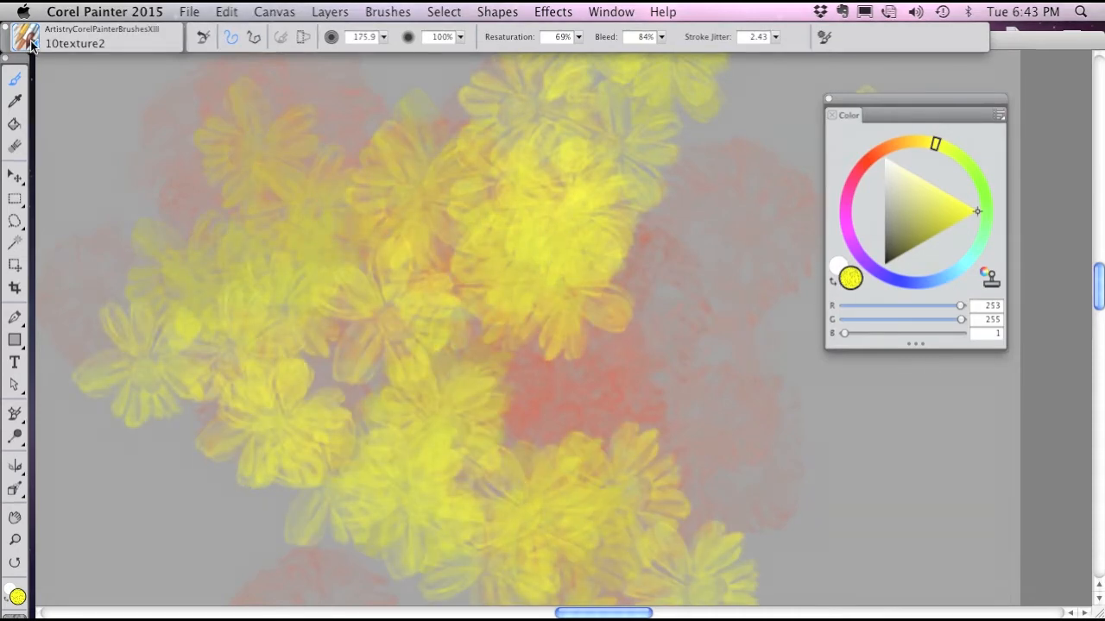
Select the 11texture3 brush and paint golden yellow (221, 197, 89) texture strokes across the blank gray canvas.
{"action": "left_click", "coordinate": [26, 39]}
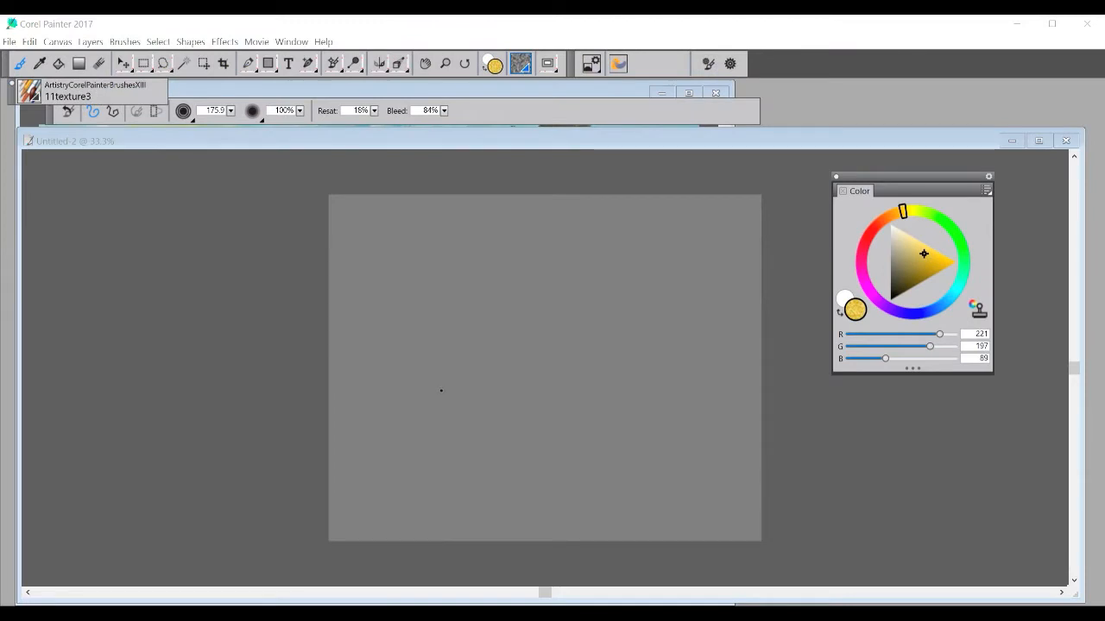
{"action": "mouse_move", "coordinate": [441, 390]}
{"action": "left_mouse_down"}
{"action": "mouse_move", "coordinate": [439, 333]}
{"action": "mouse_move", "coordinate": [475, 298]}
{"action": "mouse_move", "coordinate": [479, 361]}
{"action": "mouse_move", "coordinate": [559, 299]}
{"action": "mouse_move", "coordinate": [562, 360]}
{"action": "mouse_move", "coordinate": [579, 363]}
{"action": "mouse_move", "coordinate": [656, 298]}
{"action": "mouse_move", "coordinate": [675, 361]}
{"action": "mouse_move", "coordinate": [635, 487]}
{"action": "mouse_move", "coordinate": [693, 464]}
{"action": "left_mouse_up"}
{"action": "mouse_move", "coordinate": [531, 414]}
{"action": "left_mouse_down"}
{"action": "mouse_move", "coordinate": [505, 283]}
{"action": "mouse_move", "coordinate": [459, 259]}
{"action": "mouse_move", "coordinate": [416, 340]}
{"action": "mouse_move", "coordinate": [400, 430]}
{"action": "mouse_move", "coordinate": [440, 437]}
{"action": "mouse_move", "coordinate": [464, 464]}
{"action": "mouse_move", "coordinate": [542, 496]}
{"action": "left_mouse_up"}
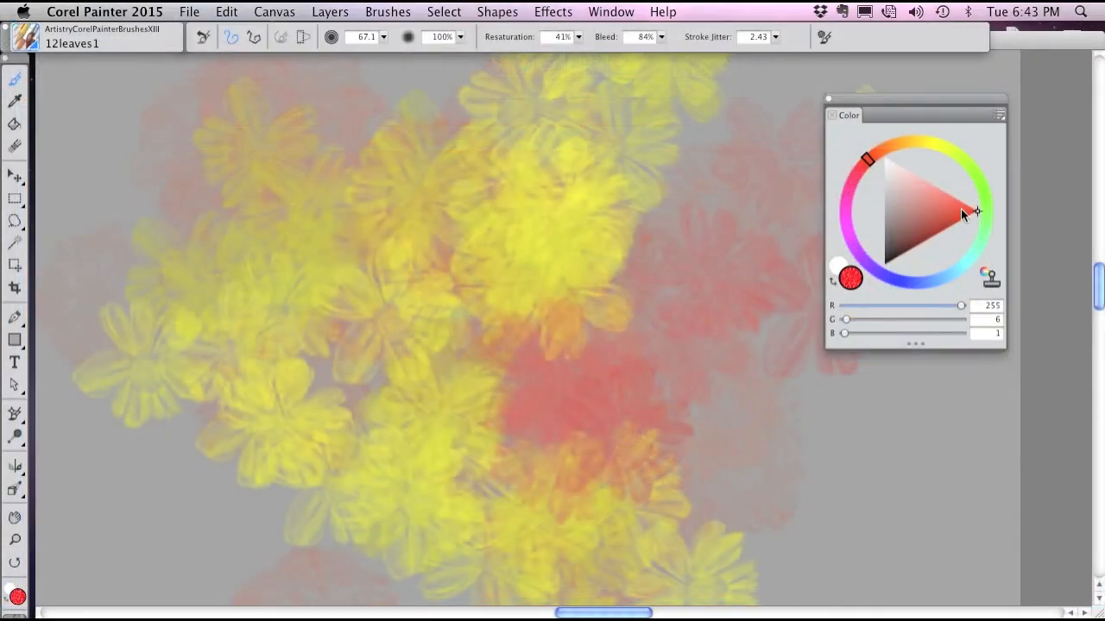
With the 12leaves1 brush, paint green (16, 162, 70) leaves around the yellow flowers and over the red area.
{"action": "left_click_drag", "start_coordinate": [988, 206], "coordinate": [985, 222]}
{"action": "left_click", "coordinate": [939, 227]}
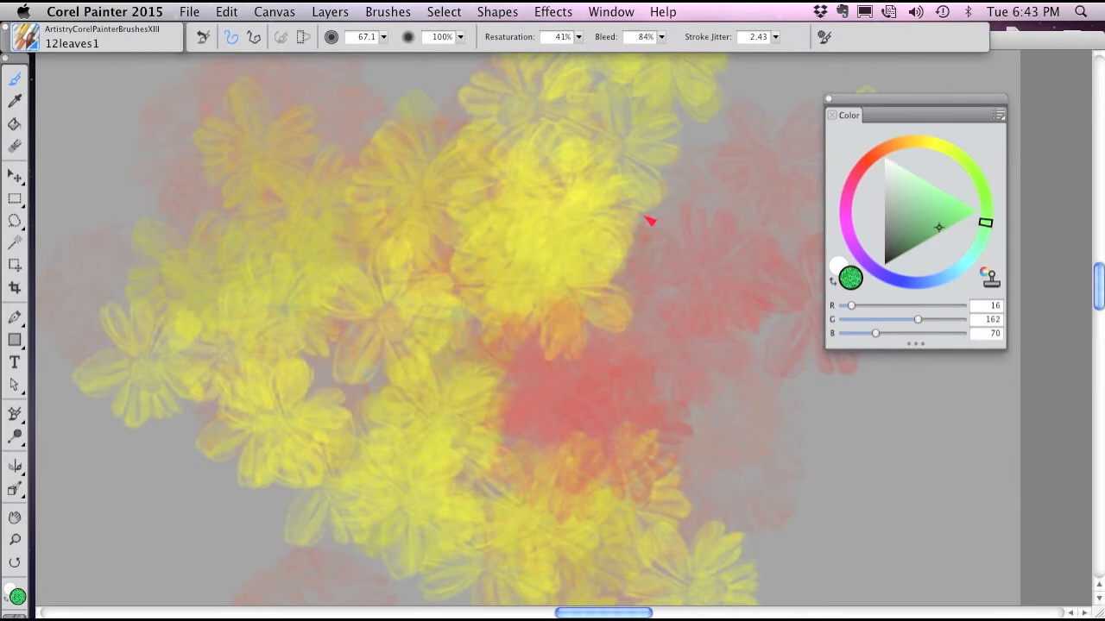
{"action": "left_click_drag", "start_coordinate": [623, 300], "coordinate": [688, 233]}
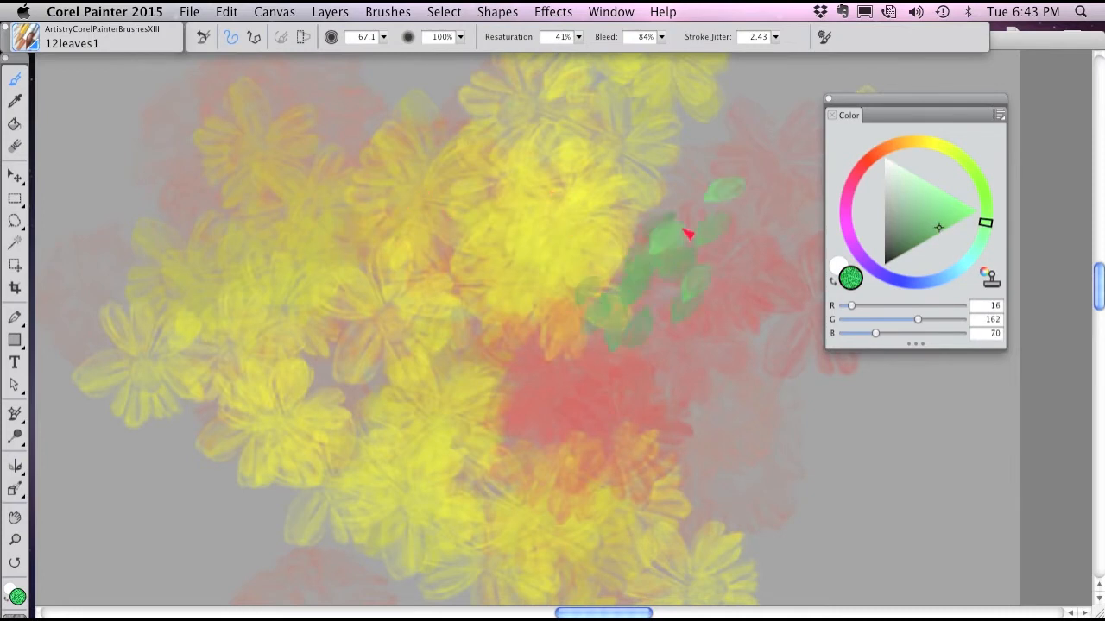
{"action": "mouse_move", "coordinate": [612, 313]}
{"action": "left_mouse_down"}
{"action": "mouse_move", "coordinate": [541, 398]}
{"action": "mouse_move", "coordinate": [526, 344]}
{"action": "left_mouse_up"}
{"action": "mouse_move", "coordinate": [207, 221]}
{"action": "left_mouse_down"}
{"action": "mouse_move", "coordinate": [122, 179]}
{"action": "mouse_move", "coordinate": [182, 173]}
{"action": "left_mouse_up"}
{"action": "mouse_move", "coordinate": [160, 454]}
{"action": "left_mouse_down"}
{"action": "mouse_move", "coordinate": [184, 441]}
{"action": "mouse_move", "coordinate": [175, 492]}
{"action": "mouse_move", "coordinate": [215, 512]}
{"action": "left_mouse_up"}
{"action": "left_click_drag", "start_coordinate": [334, 129], "coordinate": [353, 125]}
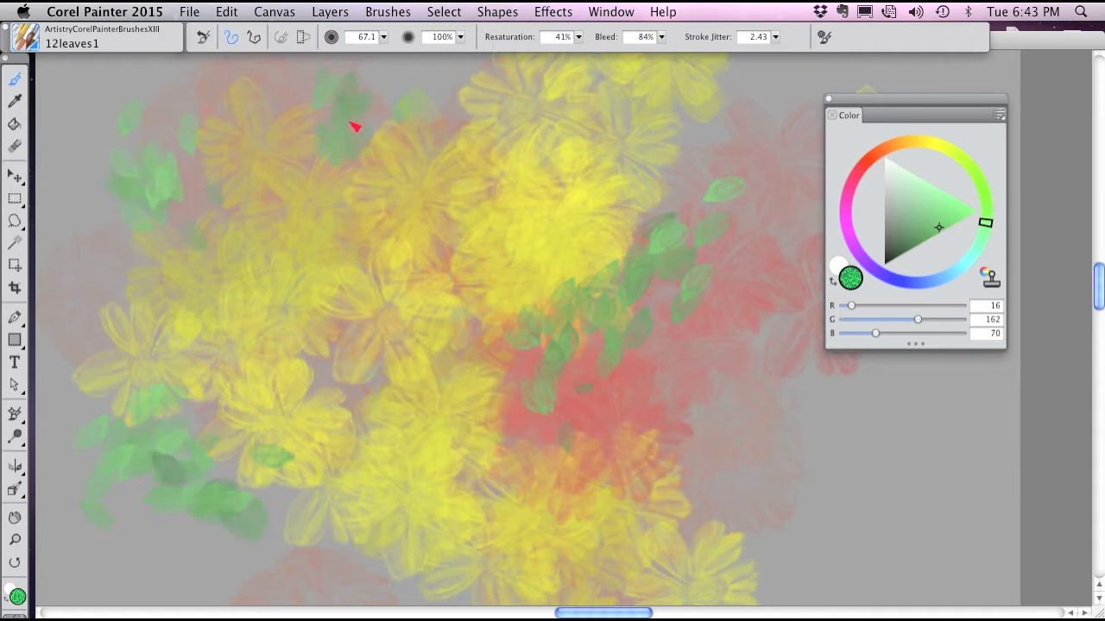
{"action": "mouse_move", "coordinate": [677, 327]}
{"action": "left_mouse_down"}
{"action": "mouse_move", "coordinate": [671, 382]}
{"action": "mouse_move", "coordinate": [691, 424]}
{"action": "mouse_move", "coordinate": [740, 424]}
{"action": "left_mouse_up"}
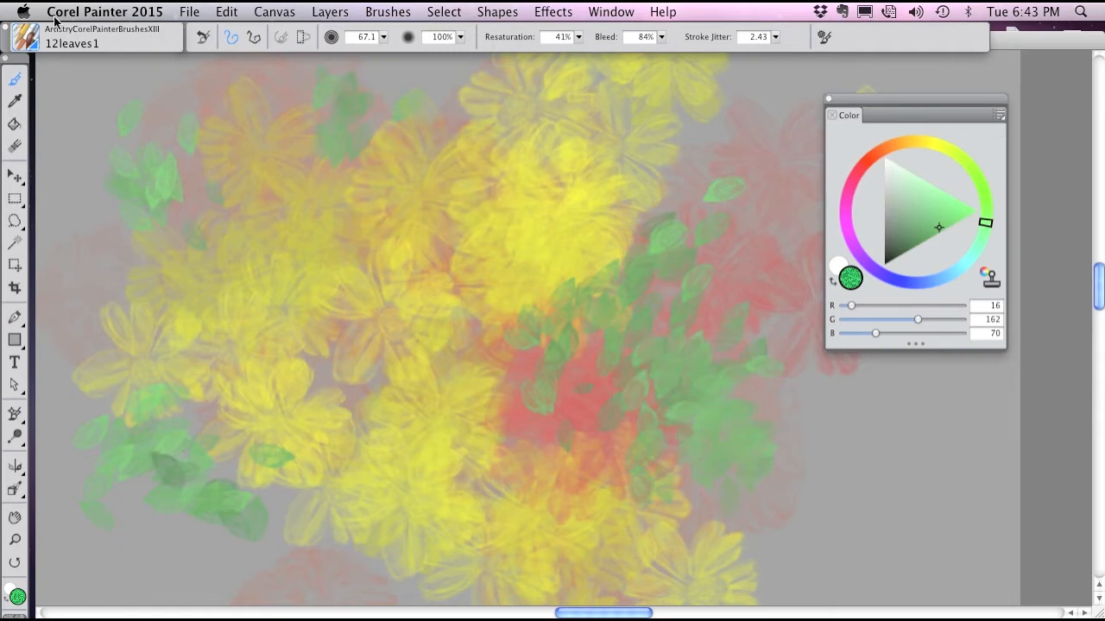
Choose the 13leaves2 brush and smear the yellow, red and green paint together in the middle of the canvas.
{"action": "left_click", "coordinate": [28, 39]}
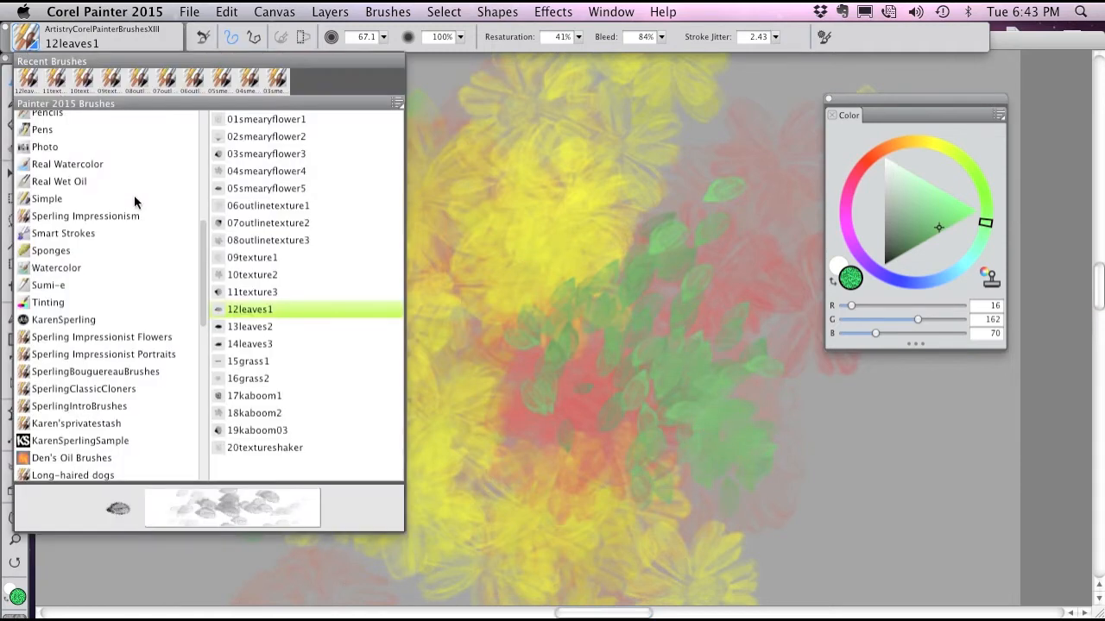
{"action": "left_click", "coordinate": [259, 326]}
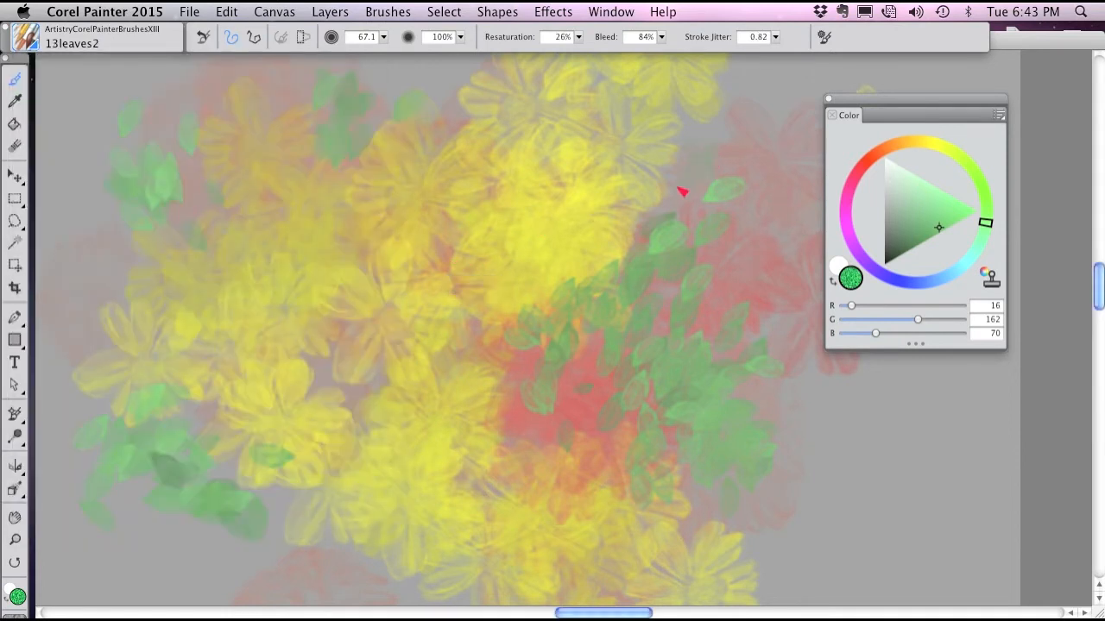
{"action": "mouse_move", "coordinate": [644, 197]}
{"action": "left_mouse_down"}
{"action": "mouse_move", "coordinate": [600, 247]}
{"action": "mouse_move", "coordinate": [618, 207]}
{"action": "mouse_move", "coordinate": [565, 294]}
{"action": "mouse_move", "coordinate": [592, 230]}
{"action": "mouse_move", "coordinate": [553, 268]}
{"action": "mouse_move", "coordinate": [537, 320]}
{"action": "mouse_move", "coordinate": [576, 339]}
{"action": "mouse_move", "coordinate": [648, 280]}
{"action": "mouse_move", "coordinate": [665, 290]}
{"action": "mouse_move", "coordinate": [641, 257]}
{"action": "mouse_move", "coordinate": [645, 244]}
{"action": "mouse_move", "coordinate": [633, 246]}
{"action": "mouse_move", "coordinate": [599, 313]}
{"action": "mouse_move", "coordinate": [545, 343]}
{"action": "mouse_move", "coordinate": [548, 355]}
{"action": "mouse_move", "coordinate": [487, 331]}
{"action": "mouse_move", "coordinate": [550, 358]}
{"action": "mouse_move", "coordinate": [571, 382]}
{"action": "mouse_move", "coordinate": [614, 352]}
{"action": "mouse_move", "coordinate": [633, 360]}
{"action": "mouse_move", "coordinate": [684, 295]}
{"action": "mouse_move", "coordinate": [701, 222]}
{"action": "mouse_move", "coordinate": [710, 349]}
{"action": "mouse_move", "coordinate": [659, 391]}
{"action": "mouse_move", "coordinate": [605, 414]}
{"action": "mouse_move", "coordinate": [563, 388]}
{"action": "mouse_move", "coordinate": [535, 390]}
{"action": "mouse_move", "coordinate": [504, 413]}
{"action": "mouse_move", "coordinate": [516, 421]}
{"action": "mouse_move", "coordinate": [532, 392]}
{"action": "mouse_move", "coordinate": [510, 377]}
{"action": "mouse_move", "coordinate": [488, 394]}
{"action": "mouse_move", "coordinate": [443, 347]}
{"action": "left_mouse_up"}
Select the 14leaves3 brush and scatter green leaves over the yellow flowers in the canvas's upper left and center.
{"action": "left_click", "coordinate": [28, 43]}
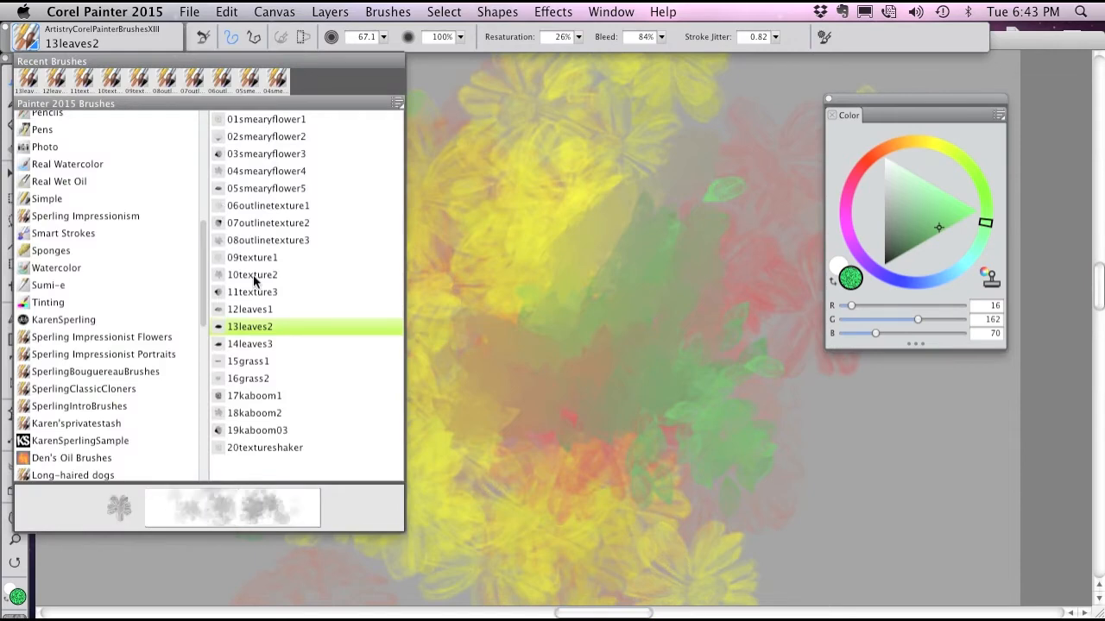
{"action": "left_click", "coordinate": [254, 348]}
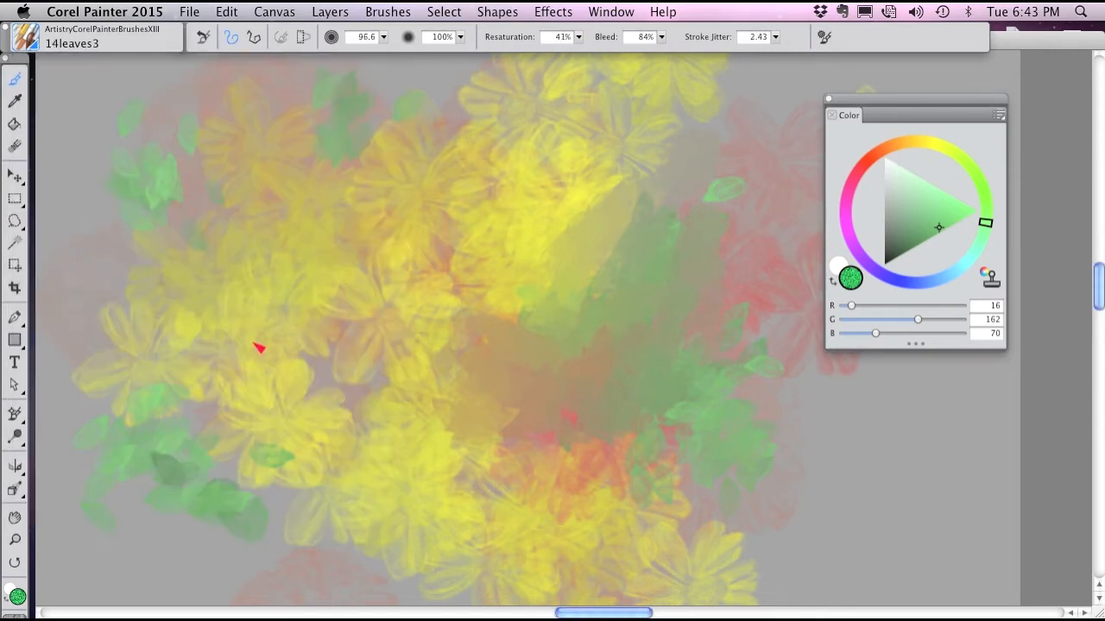
{"action": "mouse_move", "coordinate": [316, 244]}
{"action": "left_mouse_down"}
{"action": "mouse_move", "coordinate": [358, 163]}
{"action": "mouse_move", "coordinate": [259, 288]}
{"action": "mouse_move", "coordinate": [155, 346]}
{"action": "mouse_move", "coordinate": [282, 413]}
{"action": "mouse_move", "coordinate": [340, 419]}
{"action": "mouse_move", "coordinate": [434, 380]}
{"action": "mouse_move", "coordinate": [557, 406]}
{"action": "left_mouse_up"}
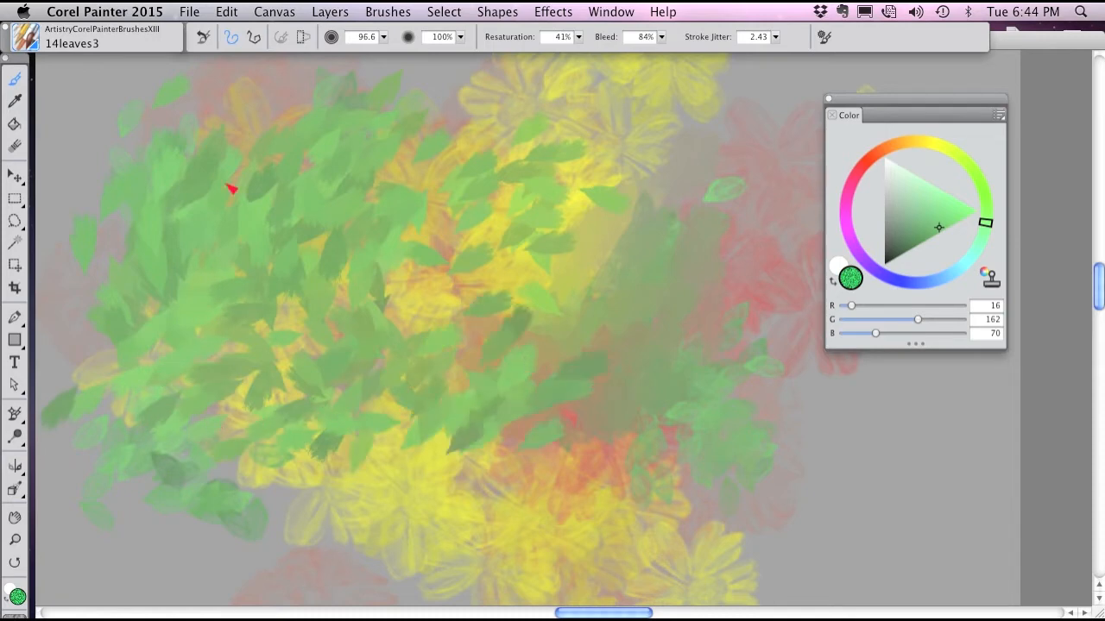
With the 15grass1 brush, paint grass along the lower canvas in light green and in dark green (1, 67, 25).
{"action": "left_click", "coordinate": [37, 48]}
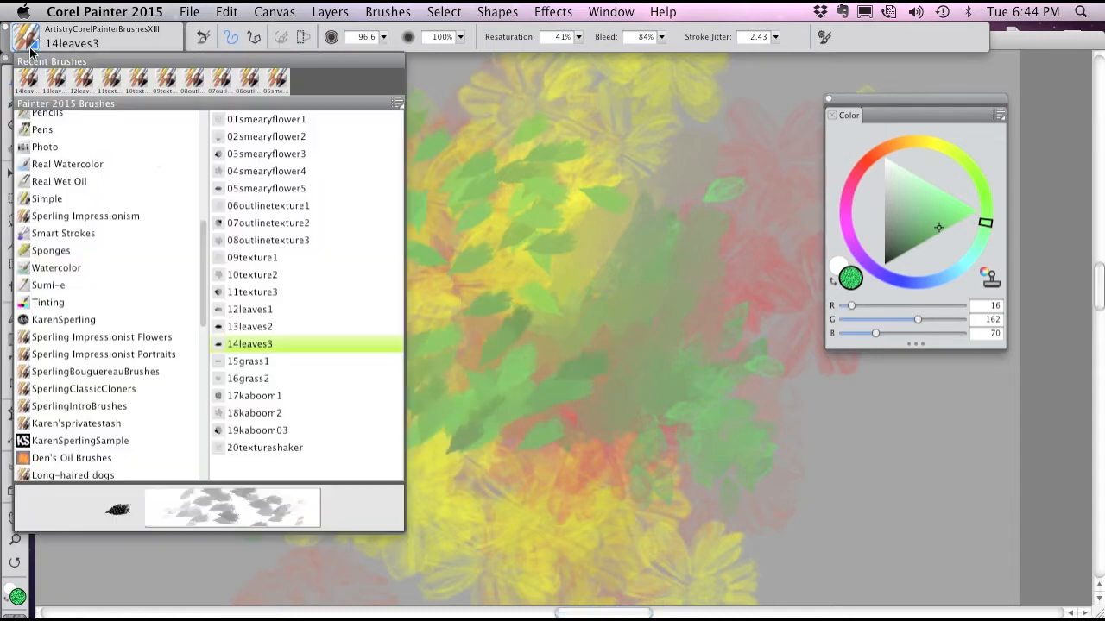
{"action": "left_click", "coordinate": [250, 361]}
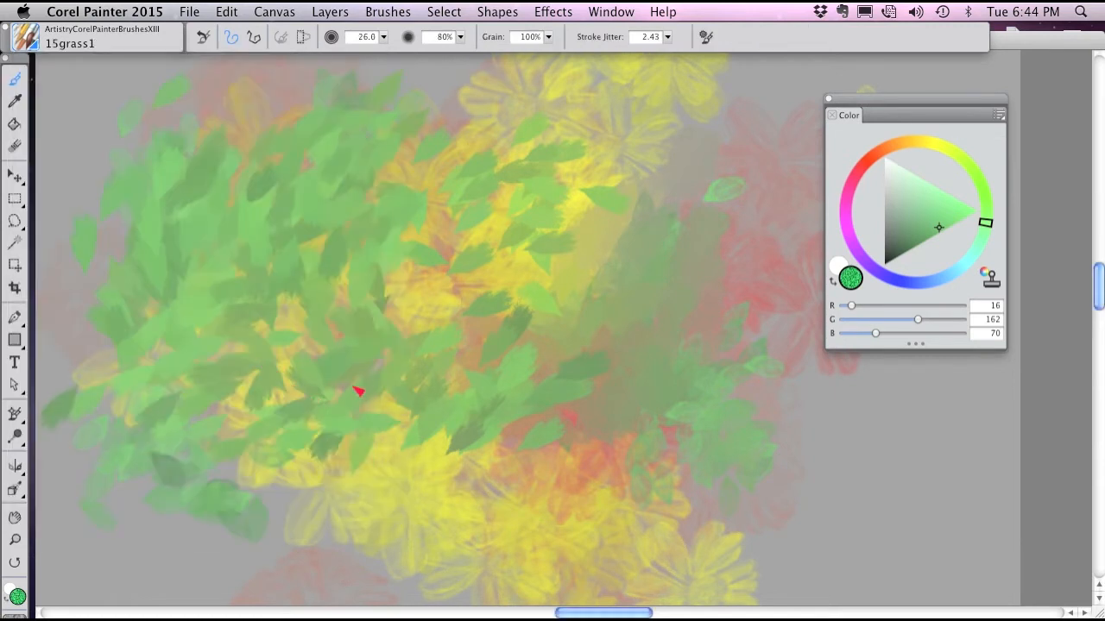
{"action": "mouse_move", "coordinate": [475, 524]}
{"action": "left_mouse_down"}
{"action": "mouse_move", "coordinate": [352, 516]}
{"action": "mouse_move", "coordinate": [475, 501]}
{"action": "mouse_move", "coordinate": [425, 558]}
{"action": "mouse_move", "coordinate": [474, 476]}
{"action": "mouse_move", "coordinate": [510, 457]}
{"action": "mouse_move", "coordinate": [537, 484]}
{"action": "mouse_move", "coordinate": [581, 462]}
{"action": "mouse_move", "coordinate": [636, 450]}
{"action": "mouse_move", "coordinate": [679, 456]}
{"action": "mouse_move", "coordinate": [718, 445]}
{"action": "left_mouse_up"}
{"action": "left_click", "coordinate": [909, 250]}
{"action": "mouse_move", "coordinate": [499, 488]}
{"action": "left_mouse_down"}
{"action": "mouse_move", "coordinate": [546, 506]}
{"action": "mouse_move", "coordinate": [562, 547]}
{"action": "mouse_move", "coordinate": [624, 518]}
{"action": "mouse_move", "coordinate": [756, 543]}
{"action": "mouse_move", "coordinate": [777, 515]}
{"action": "left_mouse_up"}
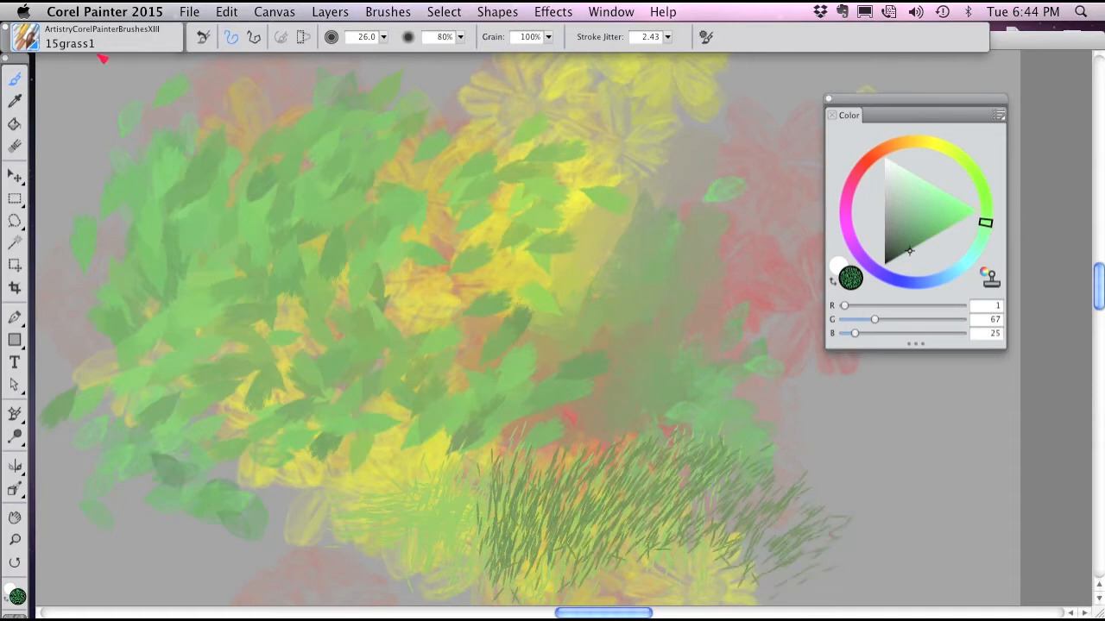
Using the 16grass2 brush, cover the lower canvas with golden orange (232, 170, 54) grass, overlaid with dark green (51, 114, 8).
{"action": "left_click", "coordinate": [34, 44]}
{"action": "left_click", "coordinate": [251, 374]}
{"action": "mouse_move", "coordinate": [545, 495]}
{"action": "left_mouse_down"}
{"action": "mouse_move", "coordinate": [453, 478]}
{"action": "mouse_move", "coordinate": [349, 495]}
{"action": "mouse_move", "coordinate": [538, 513]}
{"action": "mouse_move", "coordinate": [411, 490]}
{"action": "mouse_move", "coordinate": [612, 497]}
{"action": "mouse_move", "coordinate": [574, 494]}
{"action": "mouse_move", "coordinate": [864, 538]}
{"action": "mouse_move", "coordinate": [749, 528]}
{"action": "mouse_move", "coordinate": [156, 546]}
{"action": "mouse_move", "coordinate": [181, 500]}
{"action": "left_mouse_up"}
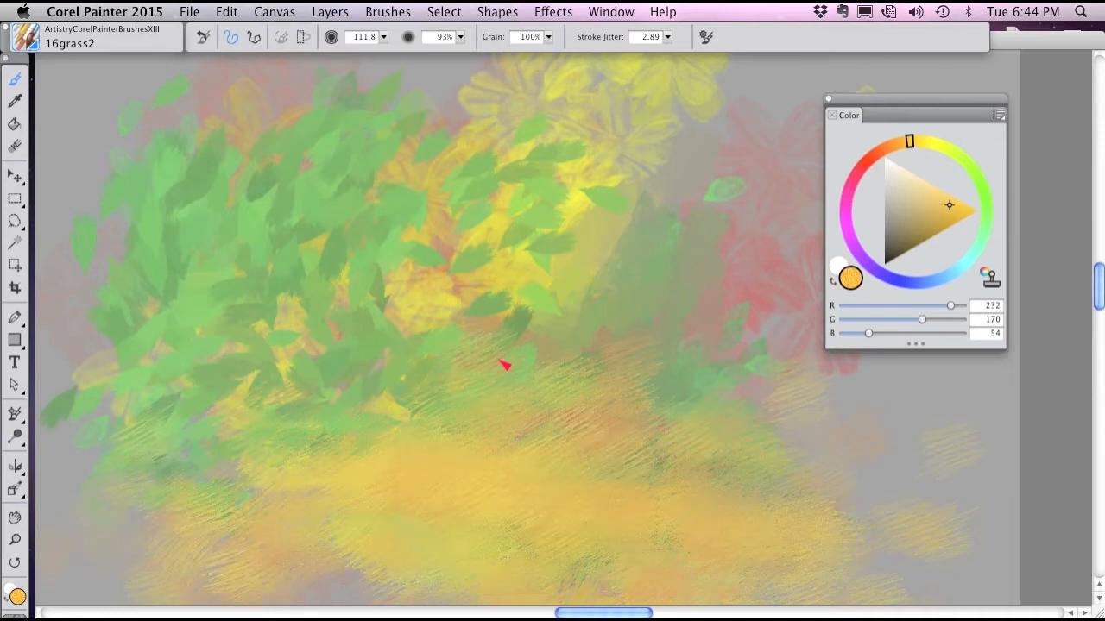
{"action": "left_click", "coordinate": [970, 168]}
{"action": "left_click", "coordinate": [924, 239]}
{"action": "mouse_move", "coordinate": [604, 494]}
{"action": "left_mouse_down"}
{"action": "mouse_move", "coordinate": [661, 526]}
{"action": "mouse_move", "coordinate": [383, 542]}
{"action": "mouse_move", "coordinate": [491, 539]}
{"action": "mouse_move", "coordinate": [706, 565]}
{"action": "mouse_move", "coordinate": [557, 515]}
{"action": "mouse_move", "coordinate": [754, 542]}
{"action": "mouse_move", "coordinate": [856, 573]}
{"action": "mouse_move", "coordinate": [867, 550]}
{"action": "mouse_move", "coordinate": [595, 528]}
{"action": "mouse_move", "coordinate": [266, 539]}
{"action": "left_mouse_up"}
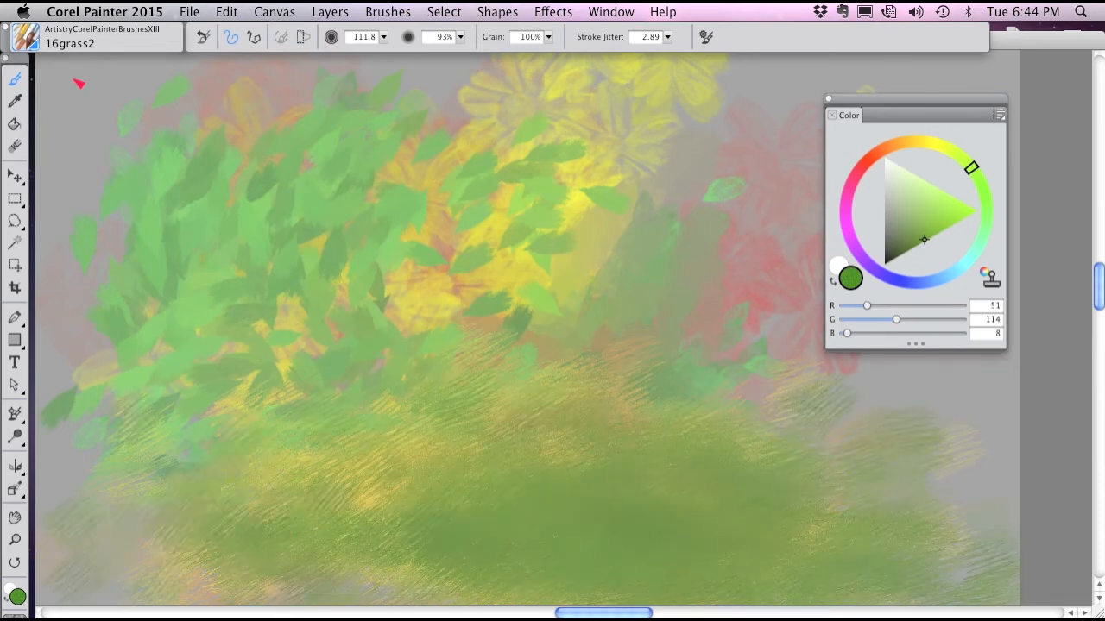
Choose the 17kaboom1 brush and blend the leaves, flowers and upper grass into soft color patches.
{"action": "left_click", "coordinate": [35, 45]}
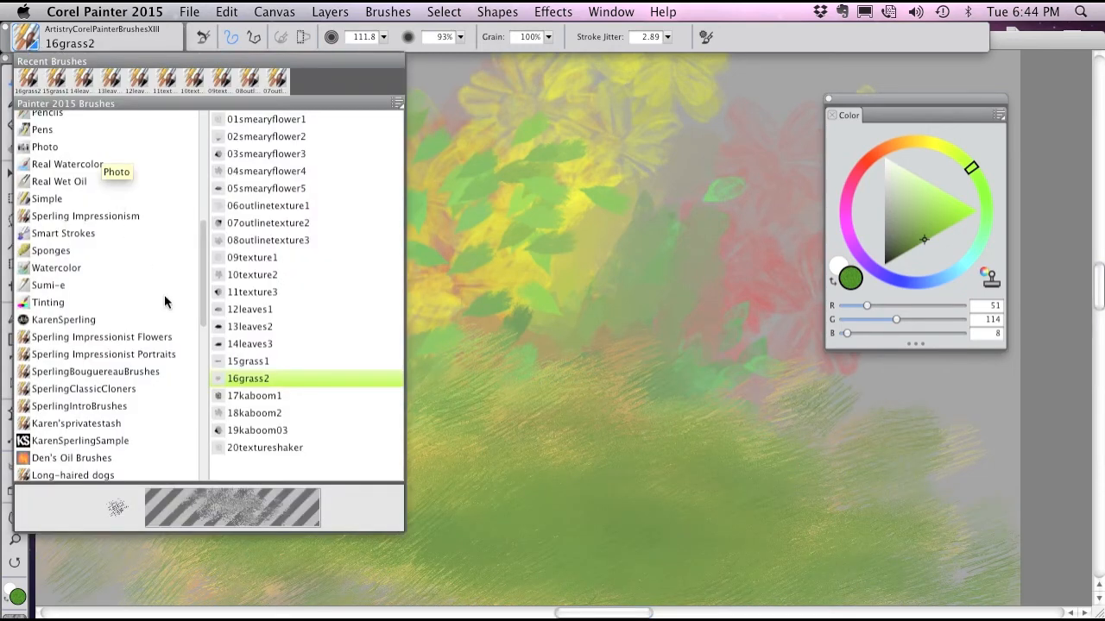
{"action": "left_click", "coordinate": [261, 397]}
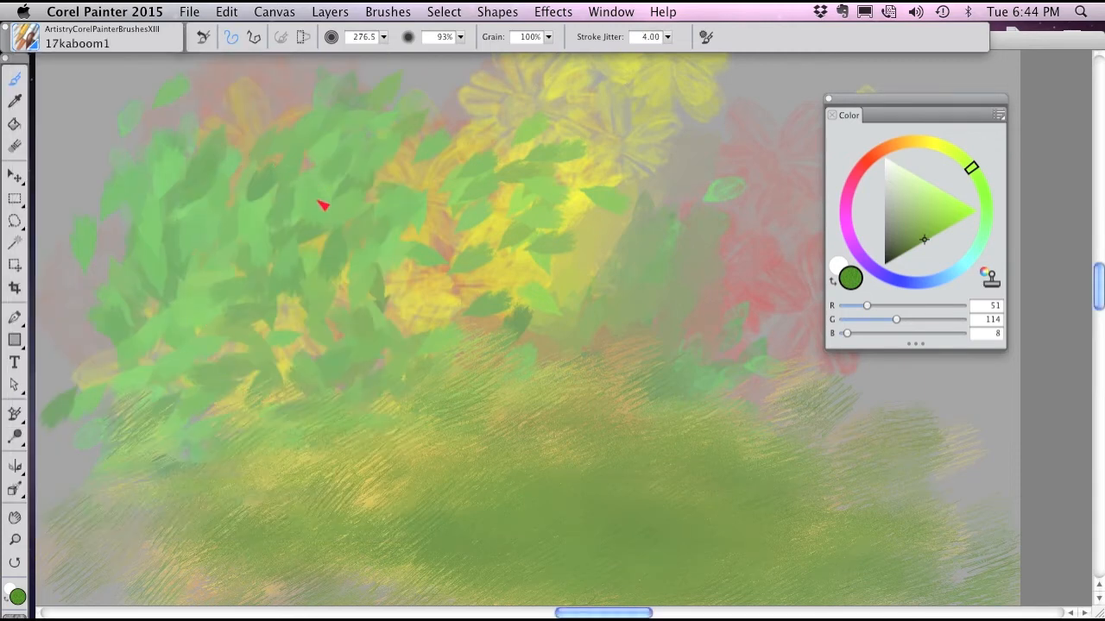
{"action": "mouse_move", "coordinate": [384, 328]}
{"action": "left_mouse_down"}
{"action": "mouse_move", "coordinate": [374, 286]}
{"action": "mouse_move", "coordinate": [457, 292]}
{"action": "mouse_move", "coordinate": [491, 254]}
{"action": "mouse_move", "coordinate": [501, 306]}
{"action": "mouse_move", "coordinate": [562, 323]}
{"action": "mouse_move", "coordinate": [627, 311]}
{"action": "mouse_move", "coordinate": [575, 308]}
{"action": "mouse_move", "coordinate": [641, 303]}
{"action": "mouse_move", "coordinate": [654, 257]}
{"action": "mouse_move", "coordinate": [546, 272]}
{"action": "mouse_move", "coordinate": [457, 321]}
{"action": "mouse_move", "coordinate": [239, 389]}
{"action": "mouse_move", "coordinate": [257, 423]}
{"action": "mouse_move", "coordinate": [247, 334]}
{"action": "left_mouse_up"}
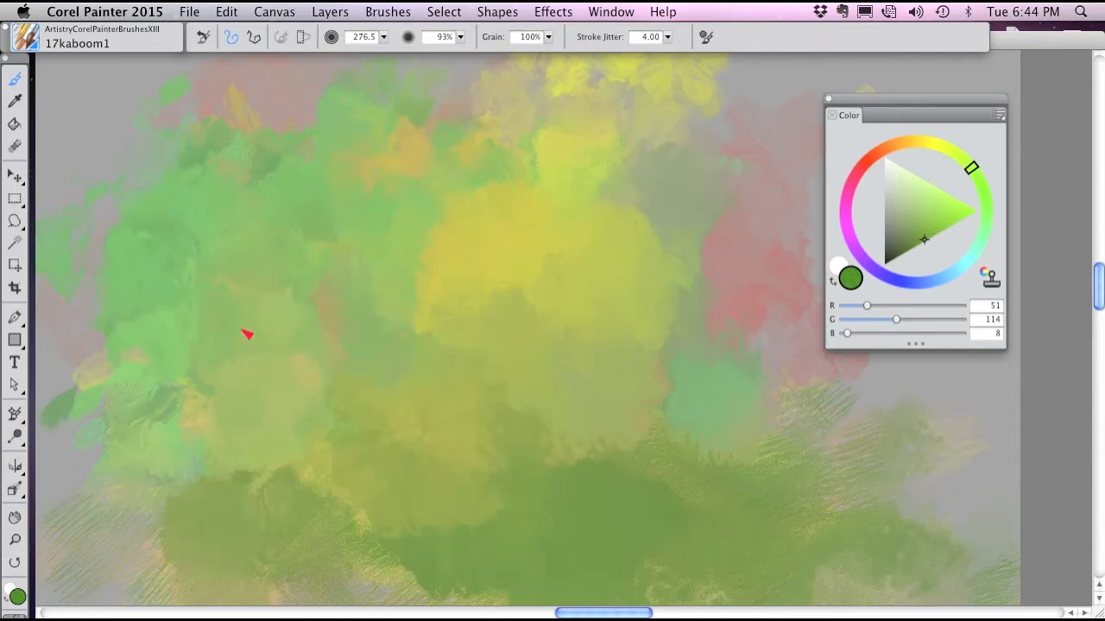
Select the 18kaboom2 brush and light green (151, 226, 100), and smear the color patches with broad strokes across the canvas.
{"action": "left_click", "coordinate": [26, 42]}
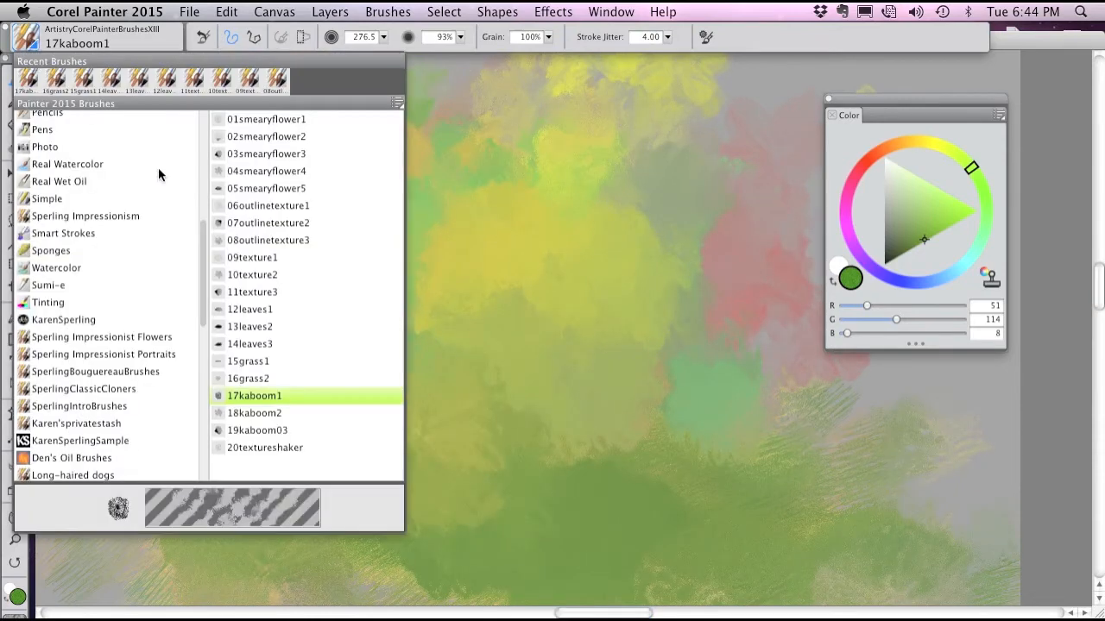
{"action": "left_click", "coordinate": [256, 415]}
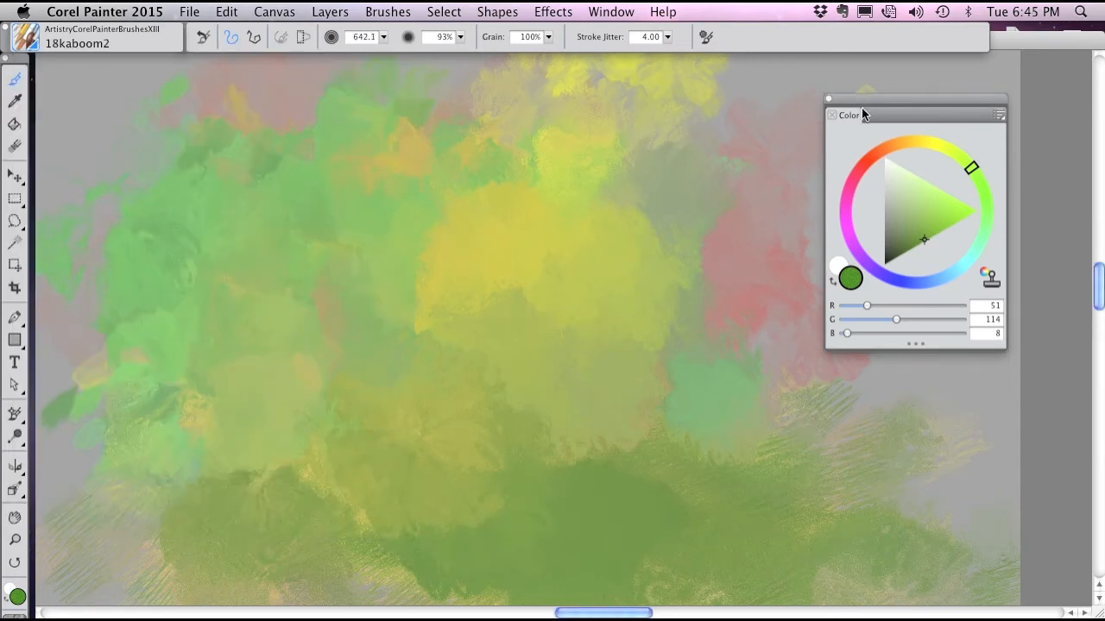
{"action": "left_click", "coordinate": [929, 197]}
{"action": "mouse_move", "coordinate": [764, 161]}
{"action": "left_mouse_down"}
{"action": "mouse_move", "coordinate": [720, 253]}
{"action": "mouse_move", "coordinate": [649, 299]}
{"action": "mouse_move", "coordinate": [609, 285]}
{"action": "left_mouse_up"}
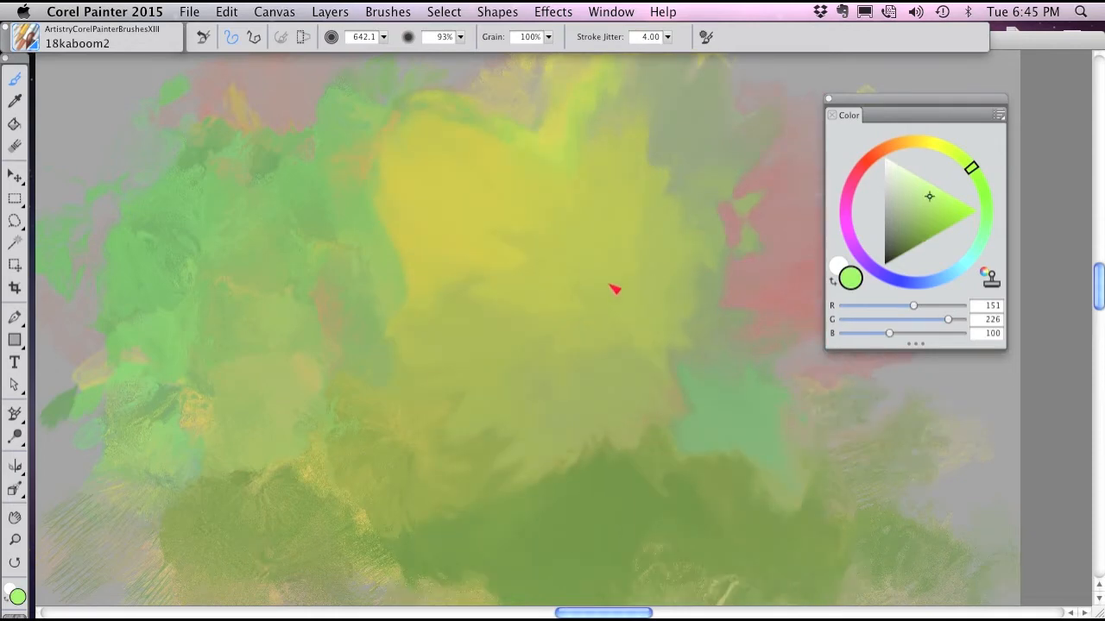
{"action": "mouse_move", "coordinate": [380, 265]}
{"action": "left_mouse_down"}
{"action": "mouse_move", "coordinate": [267, 251]}
{"action": "mouse_move", "coordinate": [412, 284]}
{"action": "mouse_move", "coordinate": [444, 304]}
{"action": "left_mouse_up"}
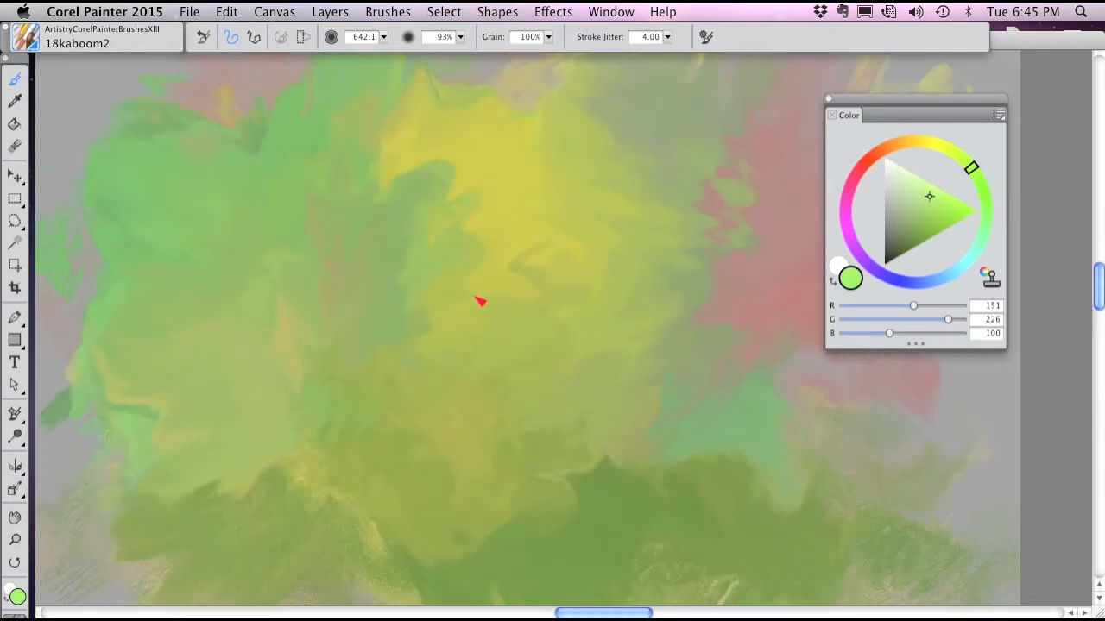
Choose the 19kaboom03 brush and blend the colors further from the center toward the canvas's edges.
{"action": "left_click", "coordinate": [35, 43]}
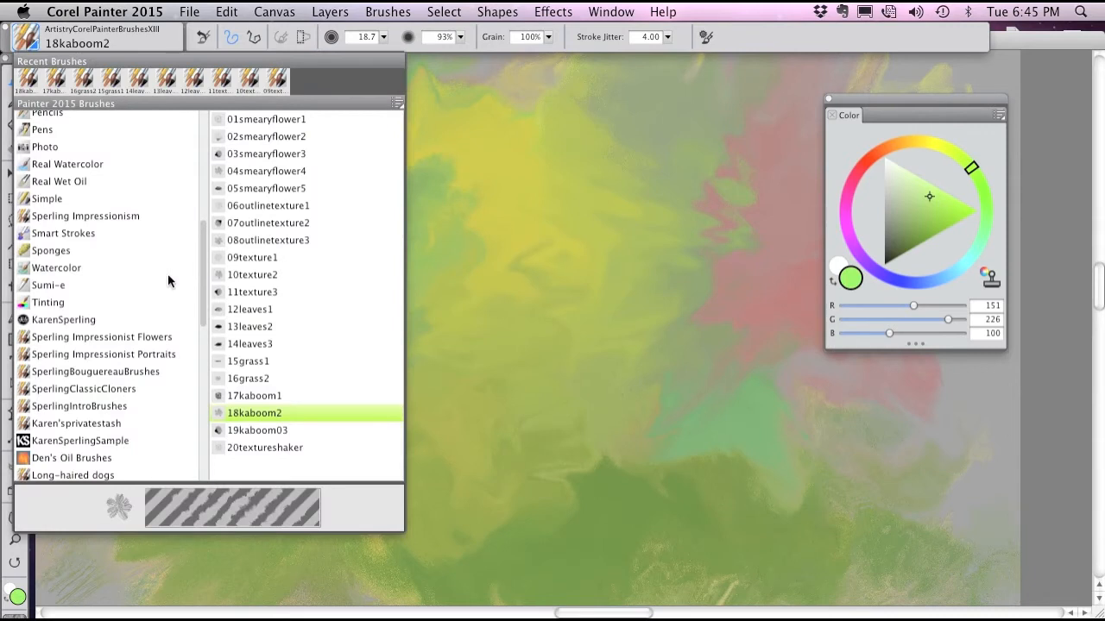
{"action": "left_click", "coordinate": [255, 430]}
{"action": "mouse_move", "coordinate": [474, 341]}
{"action": "left_mouse_down"}
{"action": "mouse_move", "coordinate": [604, 276]}
{"action": "mouse_move", "coordinate": [533, 301]}
{"action": "mouse_move", "coordinate": [614, 342]}
{"action": "mouse_move", "coordinate": [509, 410]}
{"action": "mouse_move", "coordinate": [353, 357]}
{"action": "mouse_move", "coordinate": [197, 382]}
{"action": "mouse_move", "coordinate": [284, 201]}
{"action": "mouse_move", "coordinate": [301, 419]}
{"action": "mouse_move", "coordinate": [592, 515]}
{"action": "mouse_move", "coordinate": [682, 471]}
{"action": "mouse_move", "coordinate": [730, 424]}
{"action": "mouse_move", "coordinate": [646, 331]}
{"action": "mouse_move", "coordinate": [710, 348]}
{"action": "mouse_move", "coordinate": [613, 256]}
{"action": "mouse_move", "coordinate": [394, 357]}
{"action": "mouse_move", "coordinate": [86, 98]}
{"action": "left_mouse_up"}
Select the 20textureshaker brush and work strokes over the blended colors in the middle and lower canvas.
{"action": "left_click", "coordinate": [29, 39]}
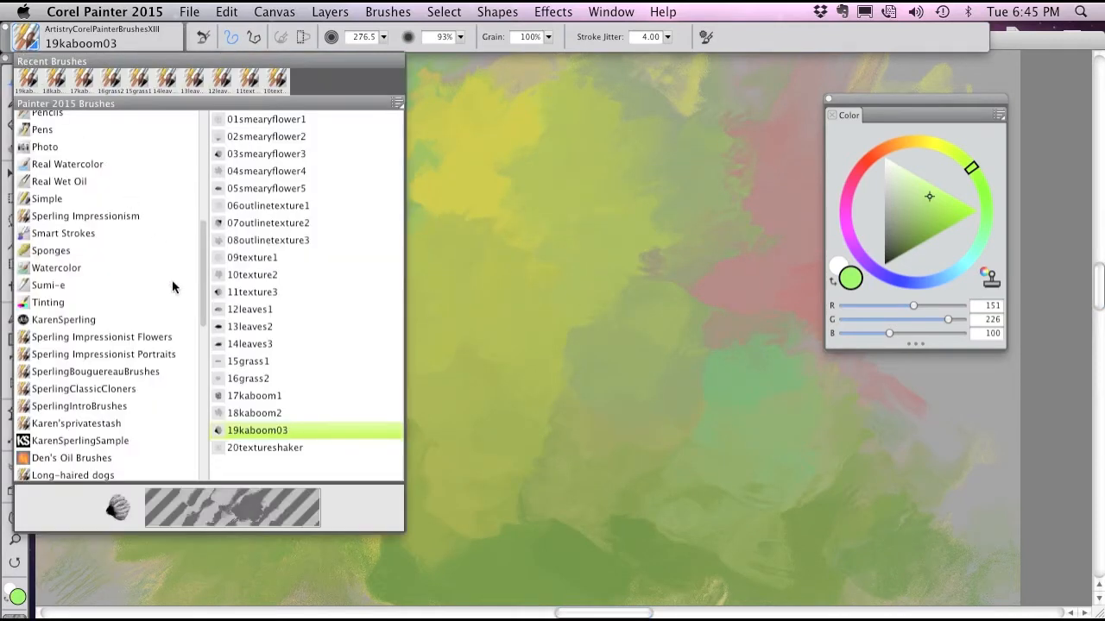
{"action": "left_click", "coordinate": [250, 448]}
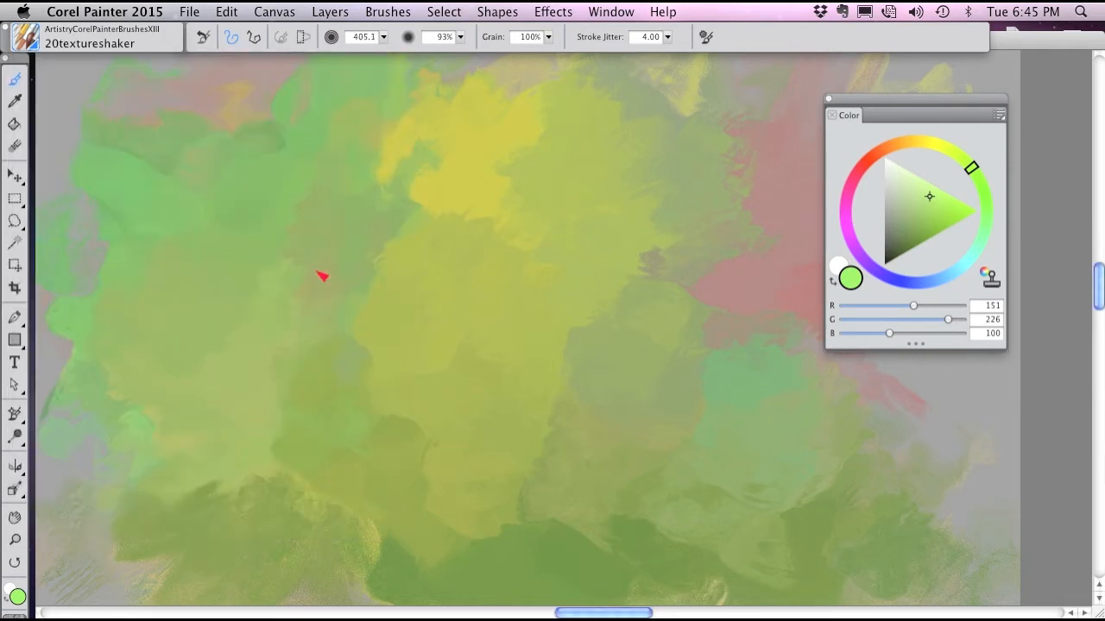
{"action": "mouse_move", "coordinate": [302, 290]}
{"action": "left_mouse_down"}
{"action": "mouse_move", "coordinate": [366, 235]}
{"action": "mouse_move", "coordinate": [401, 305]}
{"action": "mouse_move", "coordinate": [276, 343]}
{"action": "mouse_move", "coordinate": [255, 238]}
{"action": "mouse_move", "coordinate": [292, 207]}
{"action": "mouse_move", "coordinate": [357, 212]}
{"action": "mouse_move", "coordinate": [591, 303]}
{"action": "mouse_move", "coordinate": [691, 282]}
{"action": "mouse_move", "coordinate": [535, 229]}
{"action": "mouse_move", "coordinate": [460, 325]}
{"action": "mouse_move", "coordinate": [531, 358]}
{"action": "mouse_move", "coordinate": [669, 279]}
{"action": "mouse_move", "coordinate": [673, 385]}
{"action": "mouse_move", "coordinate": [495, 450]}
{"action": "mouse_move", "coordinate": [400, 442]}
{"action": "mouse_move", "coordinate": [469, 364]}
{"action": "mouse_move", "coordinate": [580, 327]}
{"action": "mouse_move", "coordinate": [636, 430]}
{"action": "left_mouse_up"}
{"action": "mouse_move", "coordinate": [518, 458]}
{"action": "left_mouse_down"}
{"action": "mouse_move", "coordinate": [561, 391]}
{"action": "mouse_move", "coordinate": [556, 329]}
{"action": "mouse_move", "coordinate": [517, 286]}
{"action": "mouse_move", "coordinate": [460, 282]}
{"action": "mouse_move", "coordinate": [444, 327]}
{"action": "left_mouse_up"}
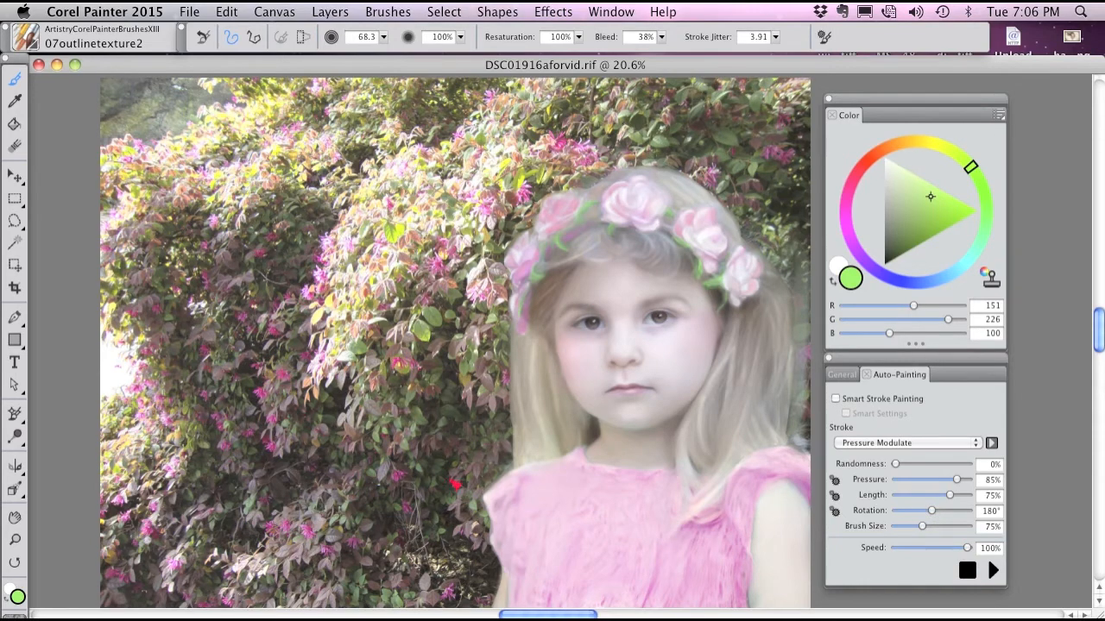
Undo and restore the painting on the DSC01916aforvid.rif portrait to compare it with the original photo.
{"action": "key", "text": "super+z"}
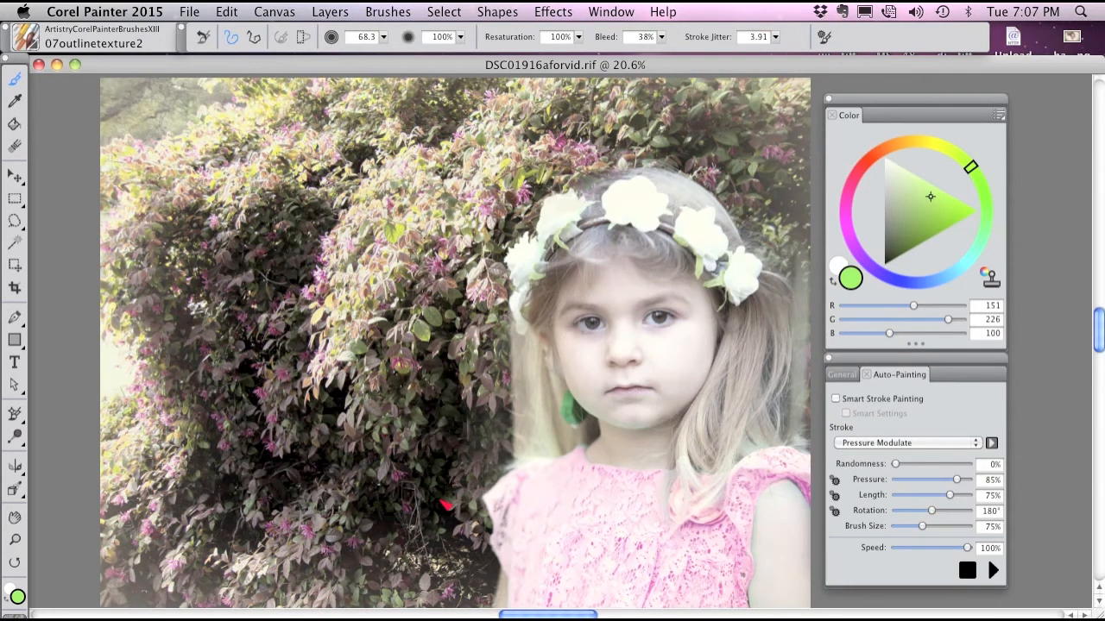
{"action": "key", "text": "super+y"}
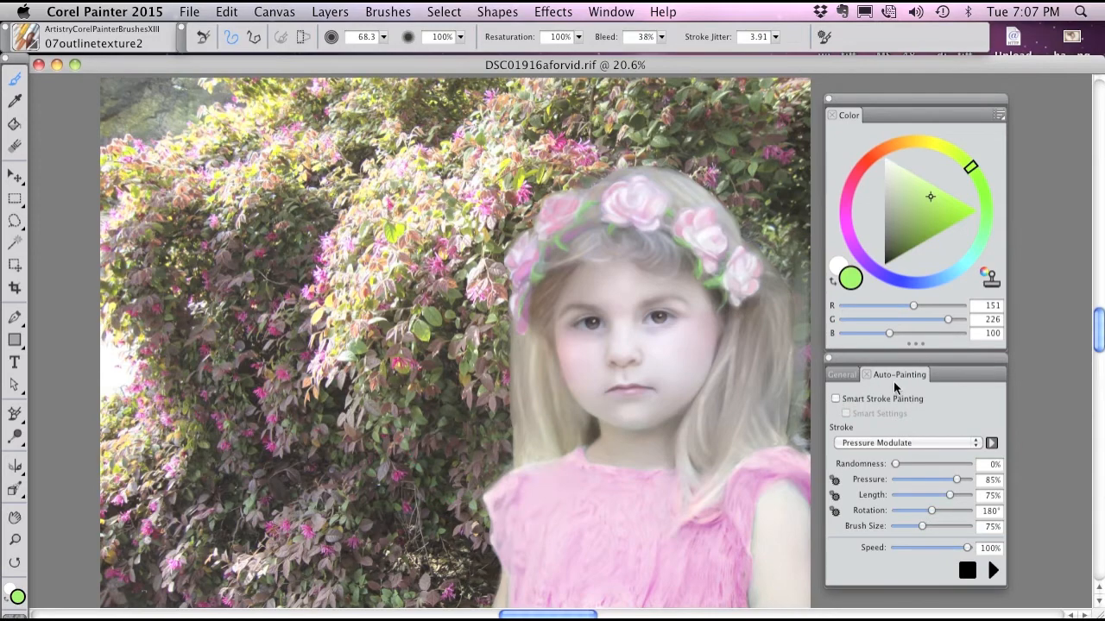
Locate the Auto-Painting panel among the available auto-painting panels.
{"action": "left_click", "coordinate": [627, 15]}
{"action": "left_click", "coordinate": [618, 9]}
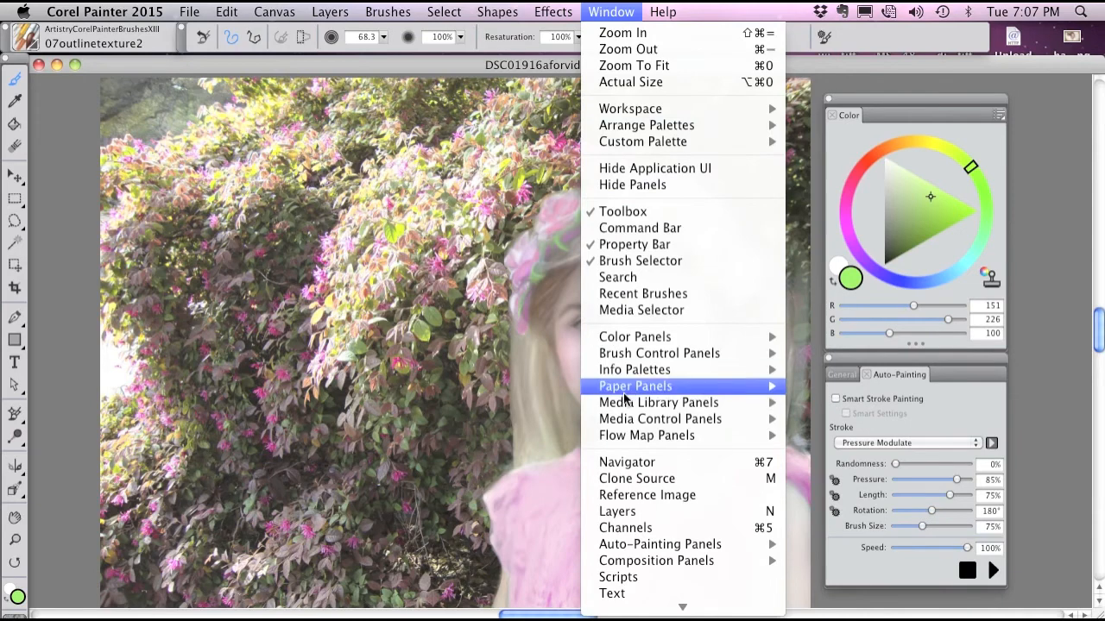
{"action": "mouse_move", "coordinate": [659, 549]}
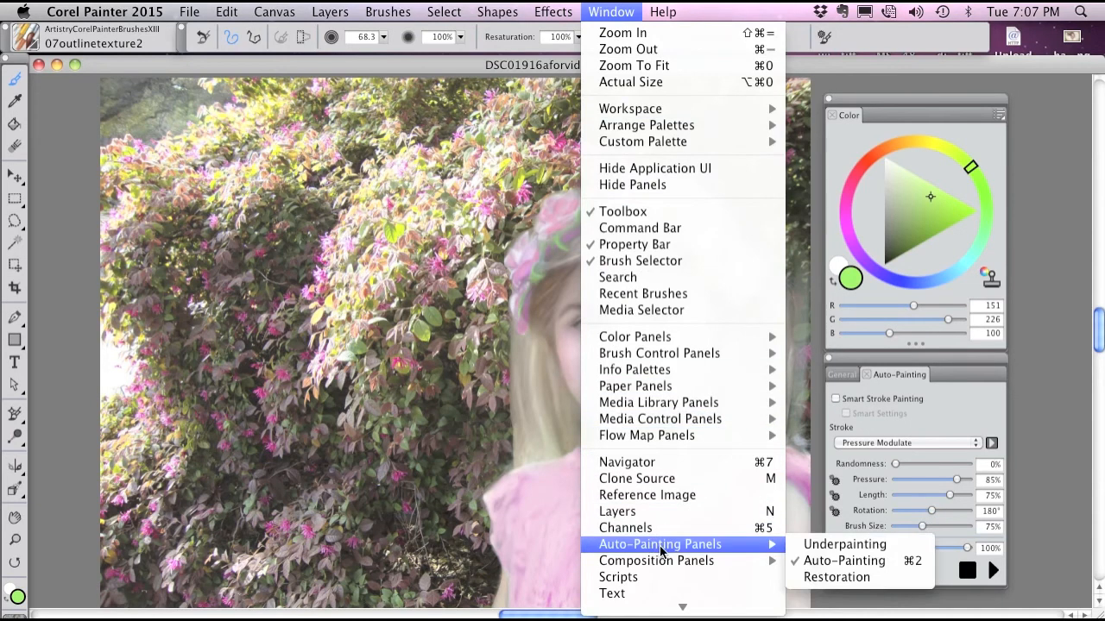
{"action": "left_click", "coordinate": [822, 561]}
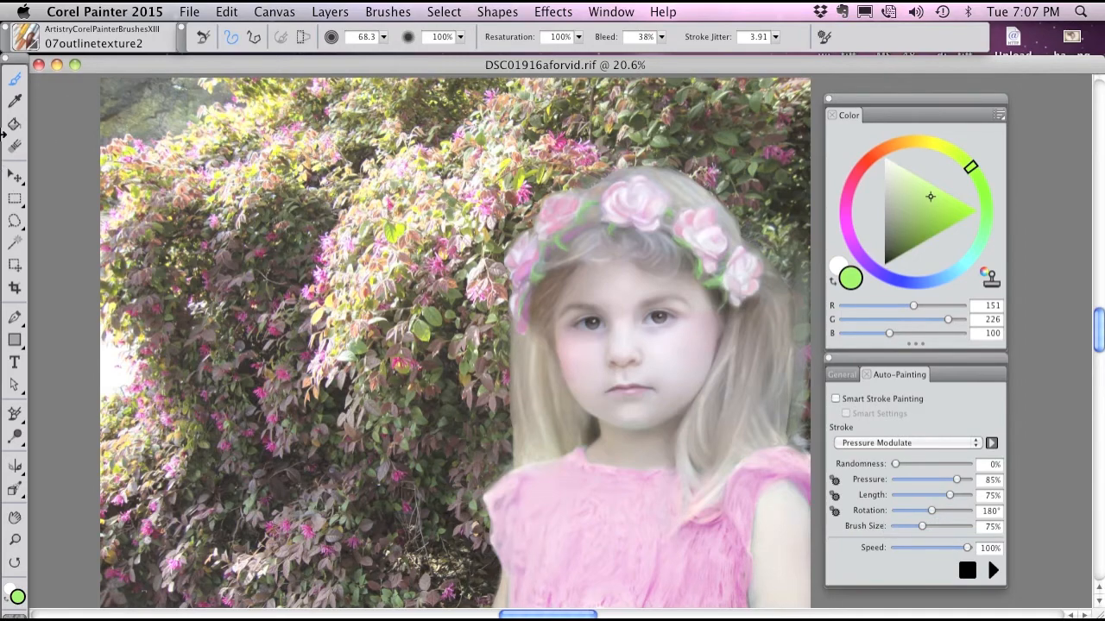
Choose the 07outlinetexture2 brush, turn on Clone Color and auto-paint the photo background around the girl.
{"action": "left_click", "coordinate": [32, 35]}
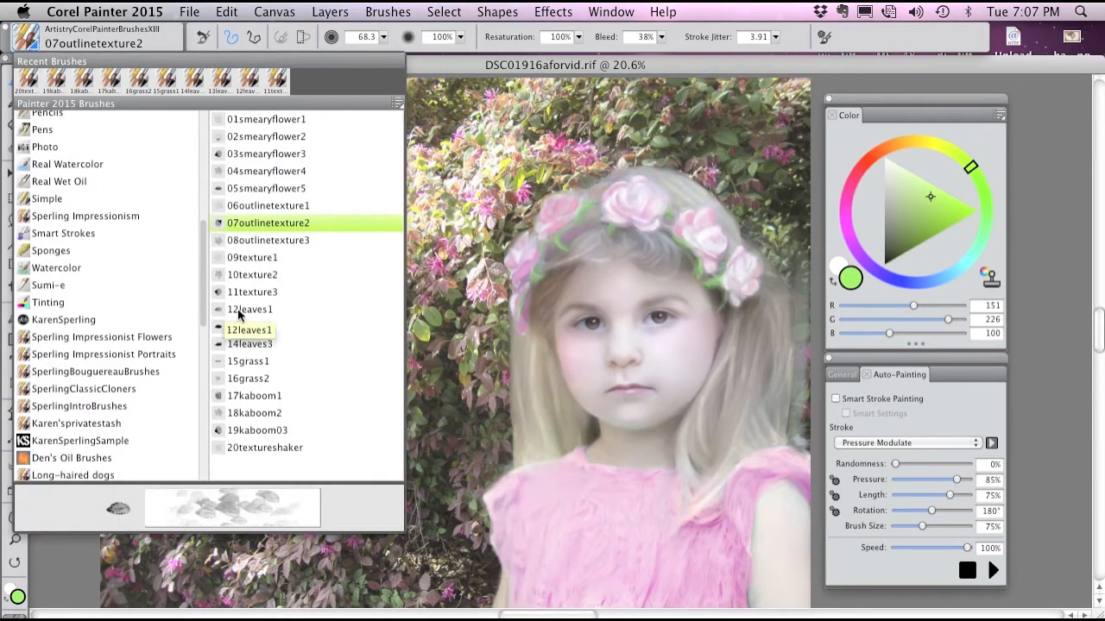
{"action": "left_click", "coordinate": [295, 224]}
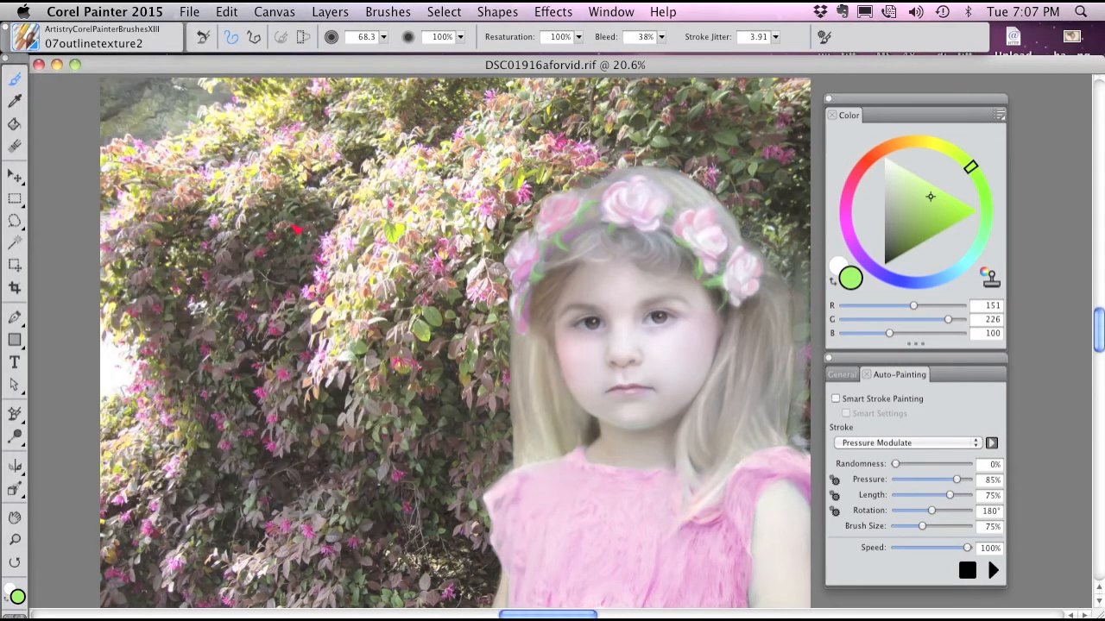
{"action": "left_click", "coordinate": [990, 283]}
{"action": "left_click", "coordinate": [993, 572]}
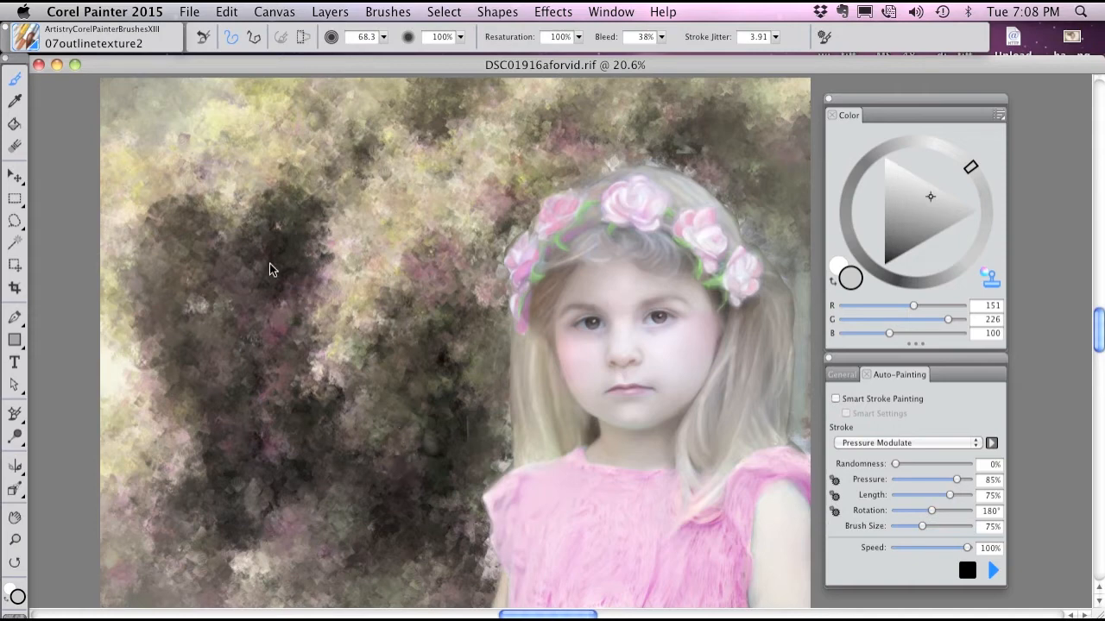
Examine the auto-painted background of the portrait up close and from further out.
{"action": "key", "text": "super+plus"}
{"action": "key", "text": "super+plus"}
{"action": "key", "text": "super+plus"}
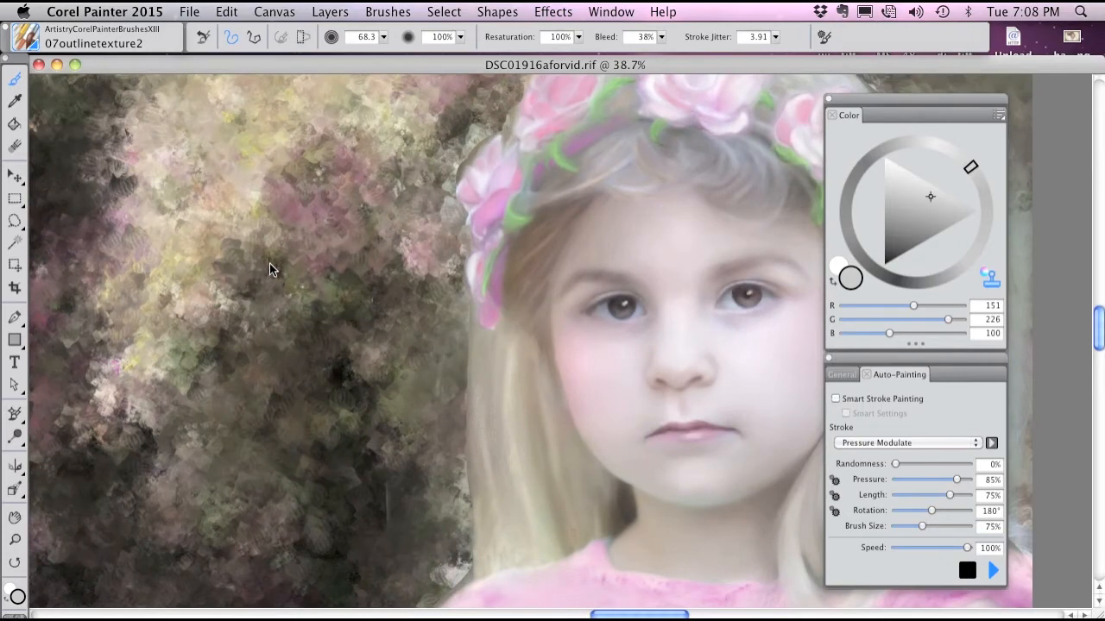
{"action": "key", "text": "super+minus"}
{"action": "key", "text": "super+minus"}
{"action": "key", "text": "super+minus"}
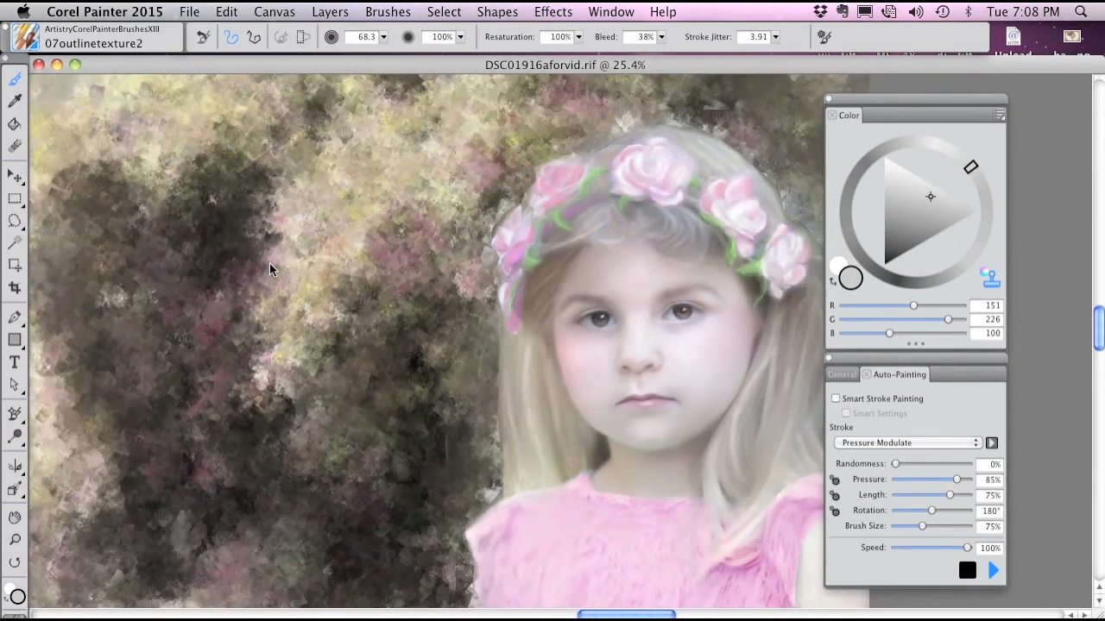
{"action": "key", "text": "super+minus"}
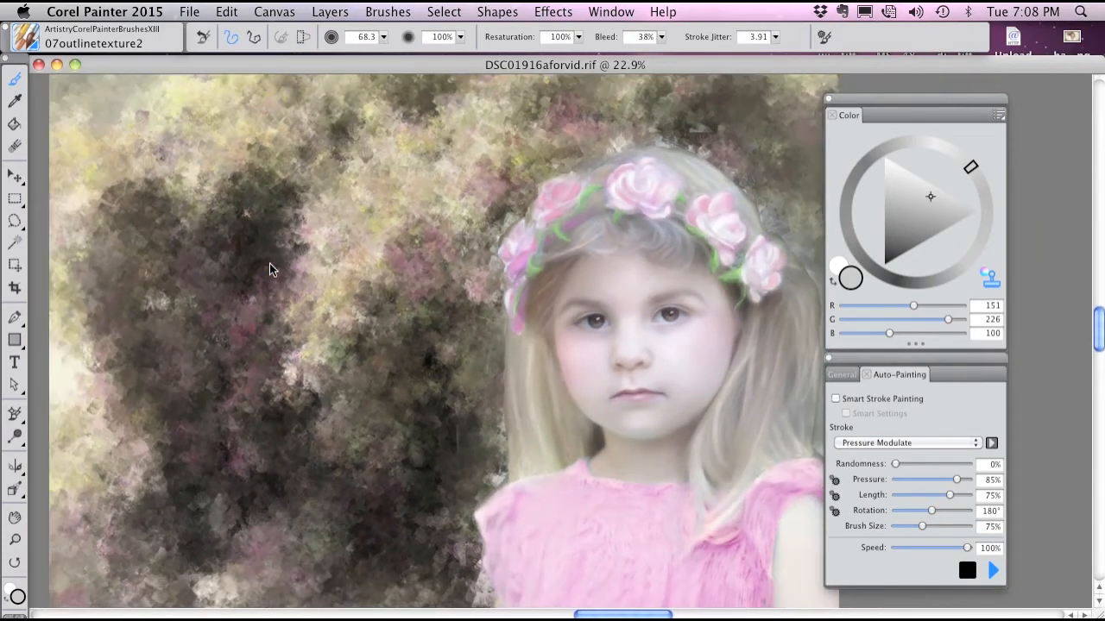
Switch to the 06outlinetexture1 brush with Clone Color on and auto-paint over the portrait background again.
{"action": "left_click", "coordinate": [28, 43]}
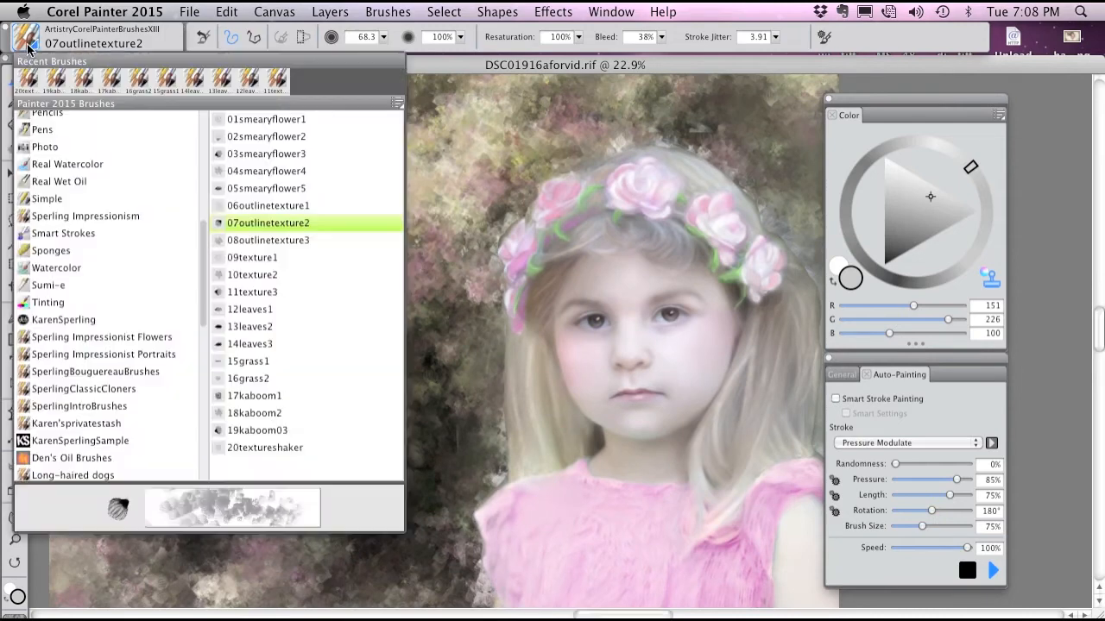
{"action": "left_click", "coordinate": [303, 207]}
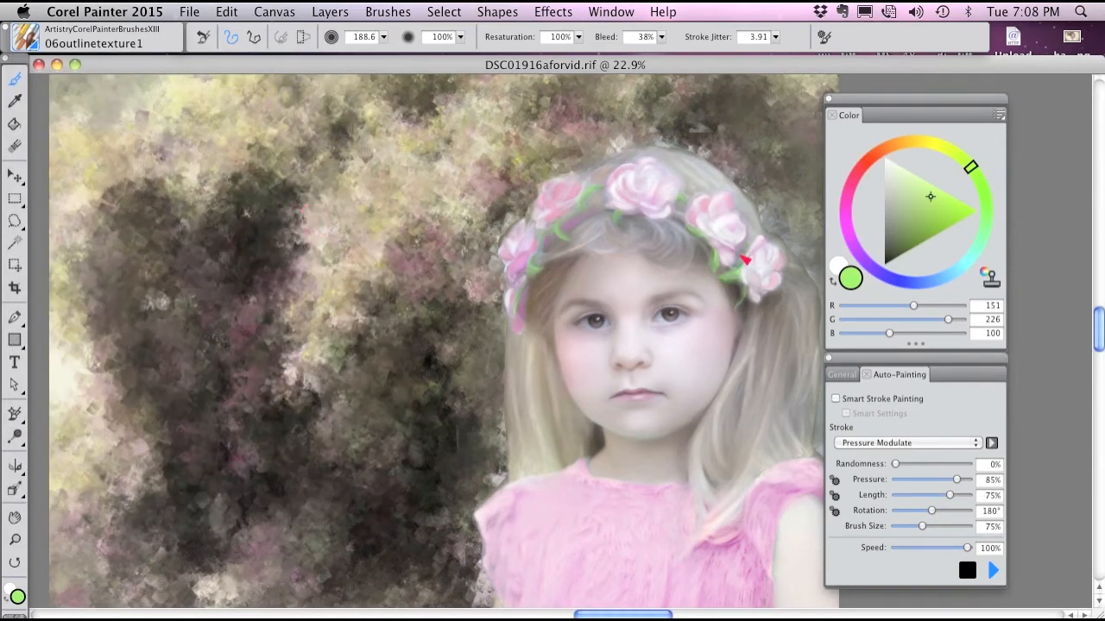
{"action": "left_click", "coordinate": [201, 41]}
{"action": "left_click", "coordinate": [989, 281]}
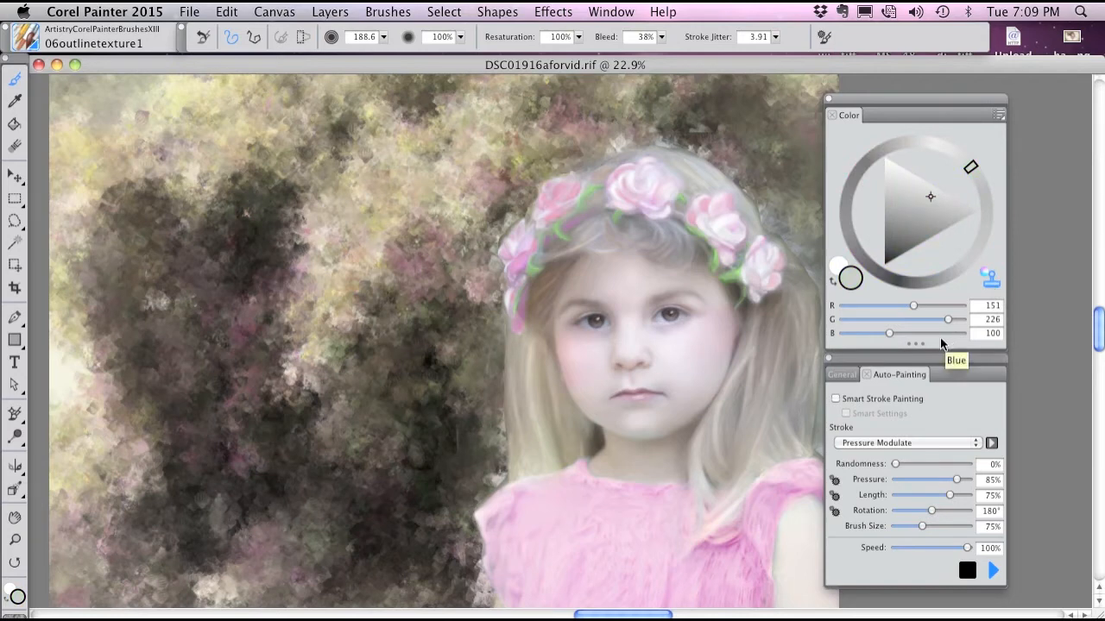
{"action": "left_click", "coordinate": [991, 570]}
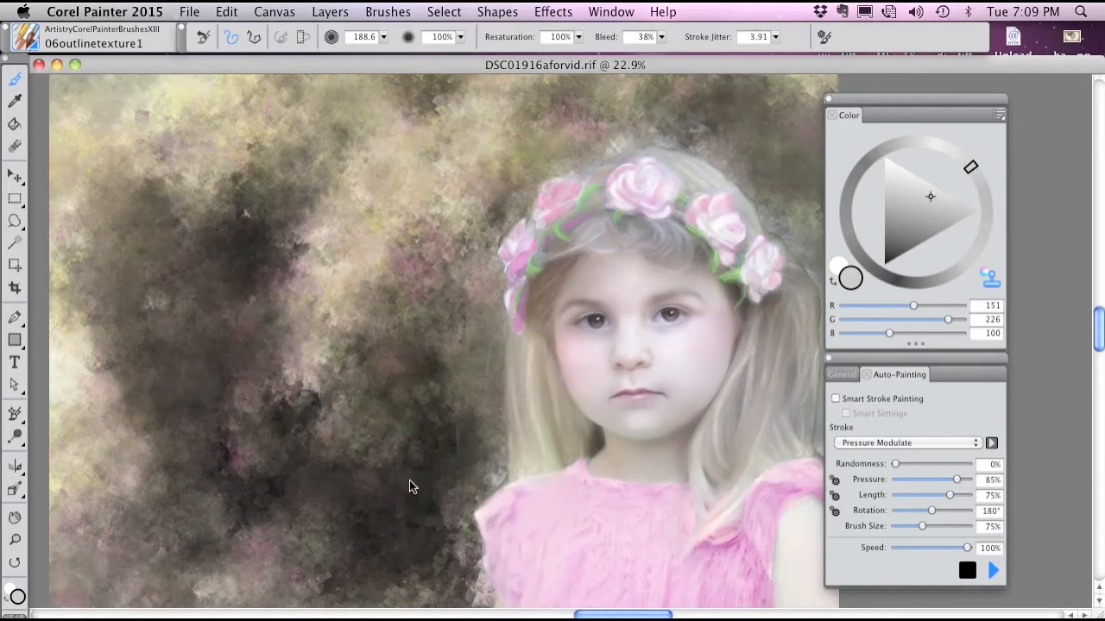
{"action": "scroll", "coordinate": [409, 480], "scroll_direction": "up", "scroll_amount": 7}
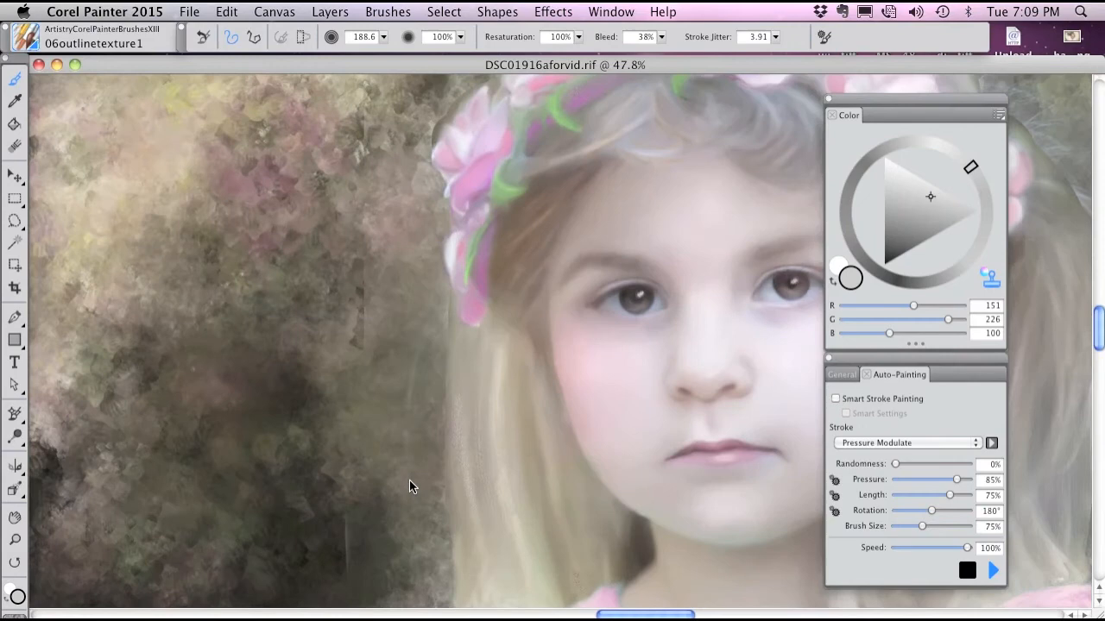
In the landscape painting, choose the 01smearyflower1 brush and smear light green strokes across the flower bed.
{"action": "left_click_drag", "start_coordinate": [255, 260], "coordinate": [580, 505]}
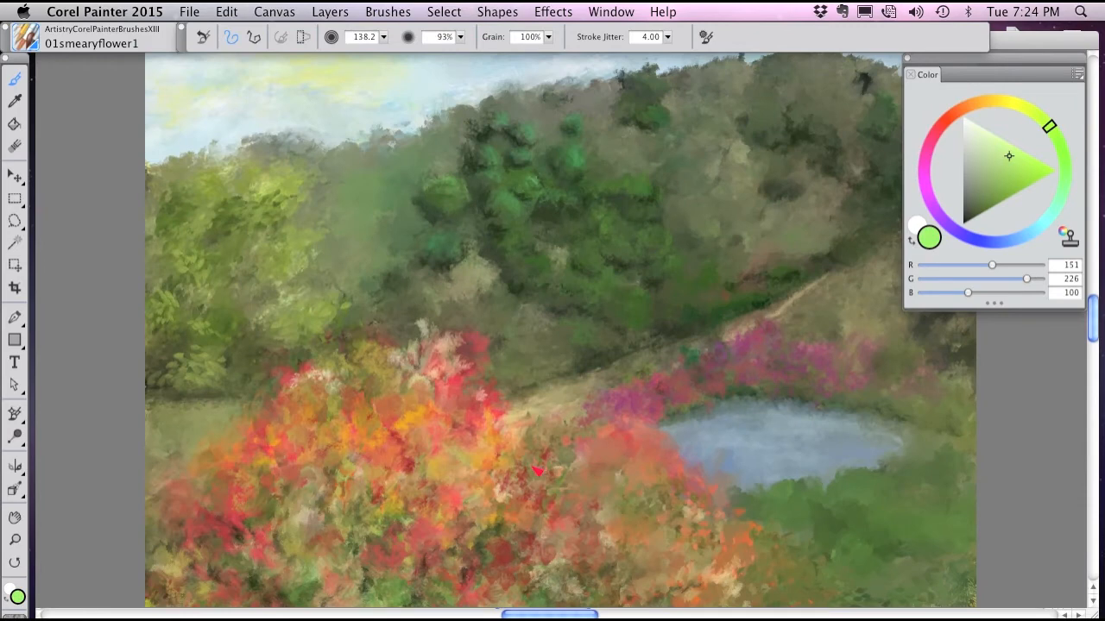
{"action": "key", "text": "super+plus"}
{"action": "key", "text": "super+plus"}
{"action": "key", "text": "super+plus"}
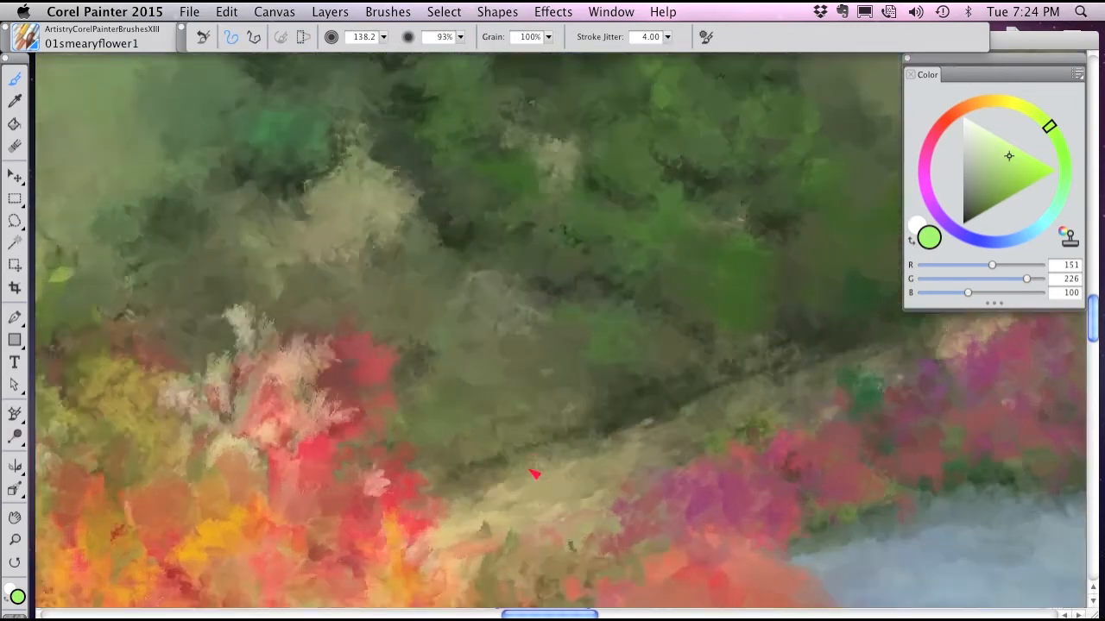
{"action": "mouse_move", "coordinate": [283, 486]}
{"action": "left_mouse_down"}
{"action": "mouse_move", "coordinate": [523, 337]}
{"action": "mouse_move", "coordinate": [673, 216]}
{"action": "mouse_move", "coordinate": [769, 169]}
{"action": "left_mouse_up"}
{"action": "mouse_move", "coordinate": [617, 351]}
{"action": "left_mouse_down"}
{"action": "mouse_move", "coordinate": [676, 235]}
{"action": "mouse_move", "coordinate": [654, 239]}
{"action": "left_mouse_up"}
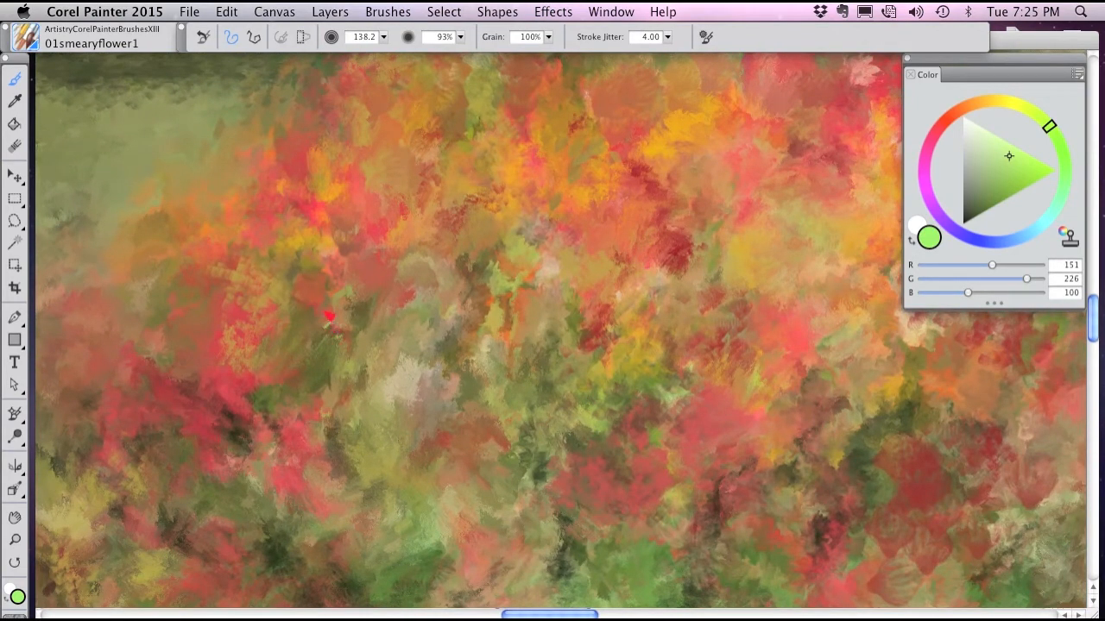
{"action": "left_click", "coordinate": [28, 42]}
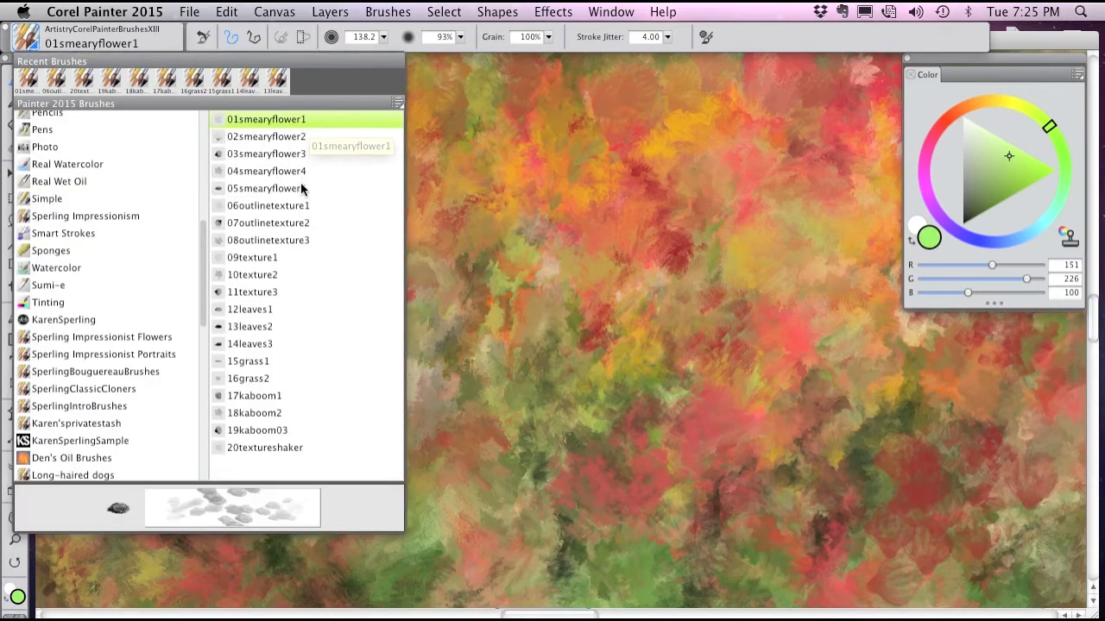
{"action": "left_click", "coordinate": [288, 121]}
{"action": "mouse_move", "coordinate": [411, 277]}
{"action": "left_mouse_down"}
{"action": "mouse_move", "coordinate": [434, 290]}
{"action": "mouse_move", "coordinate": [465, 267]}
{"action": "mouse_move", "coordinate": [442, 258]}
{"action": "mouse_move", "coordinate": [495, 202]}
{"action": "mouse_move", "coordinate": [518, 210]}
{"action": "mouse_move", "coordinate": [555, 254]}
{"action": "mouse_move", "coordinate": [521, 265]}
{"action": "mouse_move", "coordinate": [508, 296]}
{"action": "mouse_move", "coordinate": [619, 255]}
{"action": "mouse_move", "coordinate": [685, 294]}
{"action": "mouse_move", "coordinate": [657, 369]}
{"action": "mouse_move", "coordinate": [682, 385]}
{"action": "left_mouse_up"}
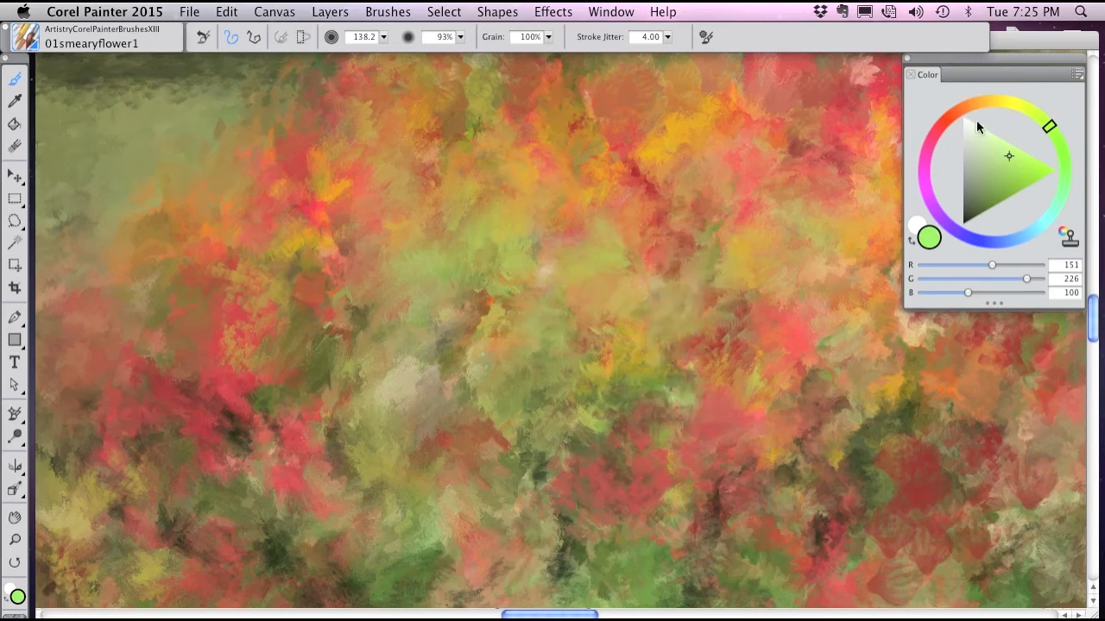
Paint over the flower bed with 01smearyflower1 in orange-red and dark crimson (R 161, G 1, B 43).
{"action": "left_click", "coordinate": [950, 116]}
{"action": "left_click", "coordinate": [1050, 170]}
{"action": "mouse_move", "coordinate": [568, 270]}
{"action": "left_mouse_down"}
{"action": "mouse_move", "coordinate": [501, 216]}
{"action": "mouse_move", "coordinate": [431, 354]}
{"action": "mouse_move", "coordinate": [329, 274]}
{"action": "mouse_move", "coordinate": [293, 371]}
{"action": "mouse_move", "coordinate": [363, 414]}
{"action": "left_mouse_up"}
{"action": "left_click", "coordinate": [934, 132]}
{"action": "left_click_drag", "start_coordinate": [1001, 189], "coordinate": [1022, 191]}
{"action": "mouse_move", "coordinate": [625, 281]}
{"action": "left_mouse_down"}
{"action": "mouse_move", "coordinate": [604, 242]}
{"action": "mouse_move", "coordinate": [446, 308]}
{"action": "mouse_move", "coordinate": [466, 208]}
{"action": "mouse_move", "coordinate": [498, 377]}
{"action": "mouse_move", "coordinate": [449, 252]}
{"action": "mouse_move", "coordinate": [436, 247]}
{"action": "mouse_move", "coordinate": [388, 311]}
{"action": "left_mouse_up"}
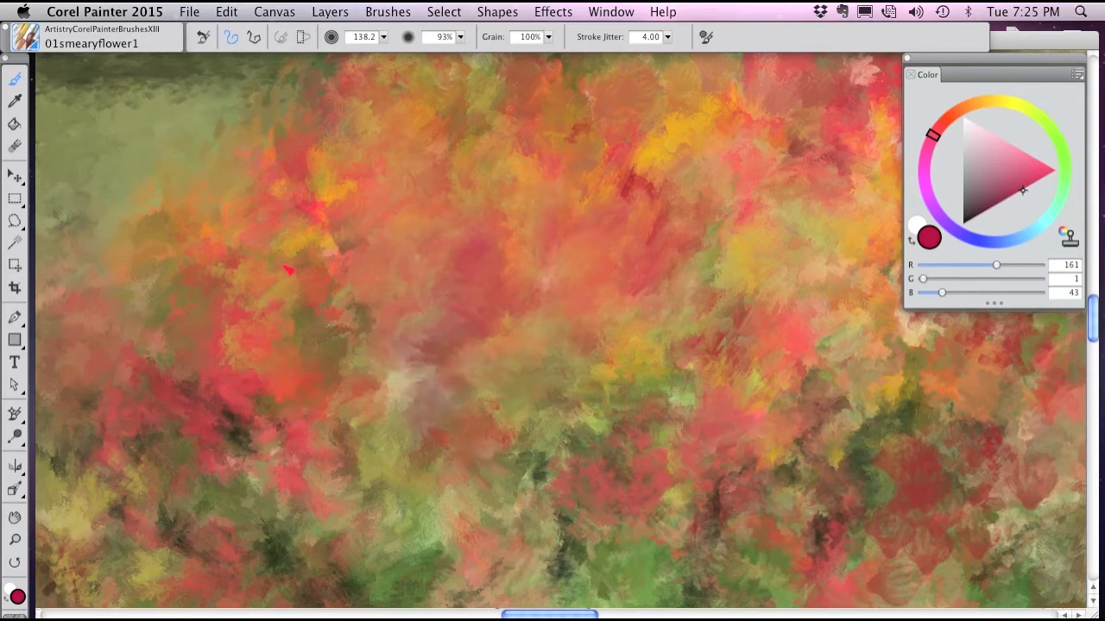
Choose the 02smearyflower2 brush and paint the flower bed in crimson and coral red (R 252, G 82, B 70).
{"action": "left_click", "coordinate": [28, 39]}
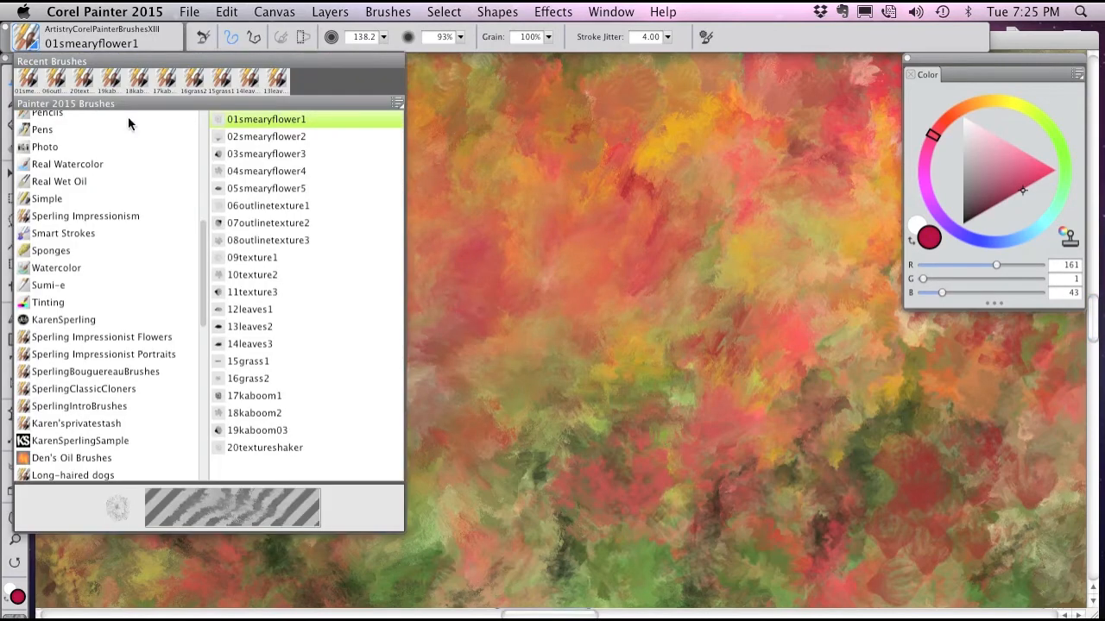
{"action": "left_click", "coordinate": [284, 138]}
{"action": "mouse_move", "coordinate": [226, 182]}
{"action": "left_mouse_down"}
{"action": "mouse_move", "coordinate": [190, 301]}
{"action": "mouse_move", "coordinate": [214, 340]}
{"action": "mouse_move", "coordinate": [263, 317]}
{"action": "mouse_move", "coordinate": [288, 281]}
{"action": "mouse_move", "coordinate": [363, 277]}
{"action": "mouse_move", "coordinate": [420, 300]}
{"action": "mouse_move", "coordinate": [454, 421]}
{"action": "mouse_move", "coordinate": [560, 375]}
{"action": "mouse_move", "coordinate": [569, 311]}
{"action": "mouse_move", "coordinate": [660, 307]}
{"action": "mouse_move", "coordinate": [751, 331]}
{"action": "mouse_move", "coordinate": [793, 278]}
{"action": "mouse_move", "coordinate": [801, 210]}
{"action": "mouse_move", "coordinate": [766, 312]}
{"action": "mouse_move", "coordinate": [820, 424]}
{"action": "mouse_move", "coordinate": [804, 410]}
{"action": "mouse_move", "coordinate": [786, 285]}
{"action": "mouse_move", "coordinate": [761, 357]}
{"action": "mouse_move", "coordinate": [698, 417]}
{"action": "mouse_move", "coordinate": [672, 309]}
{"action": "mouse_move", "coordinate": [572, 321]}
{"action": "mouse_move", "coordinate": [445, 468]}
{"action": "mouse_move", "coordinate": [253, 402]}
{"action": "left_mouse_up"}
{"action": "left_click", "coordinate": [950, 115]}
{"action": "left_click", "coordinate": [1028, 156]}
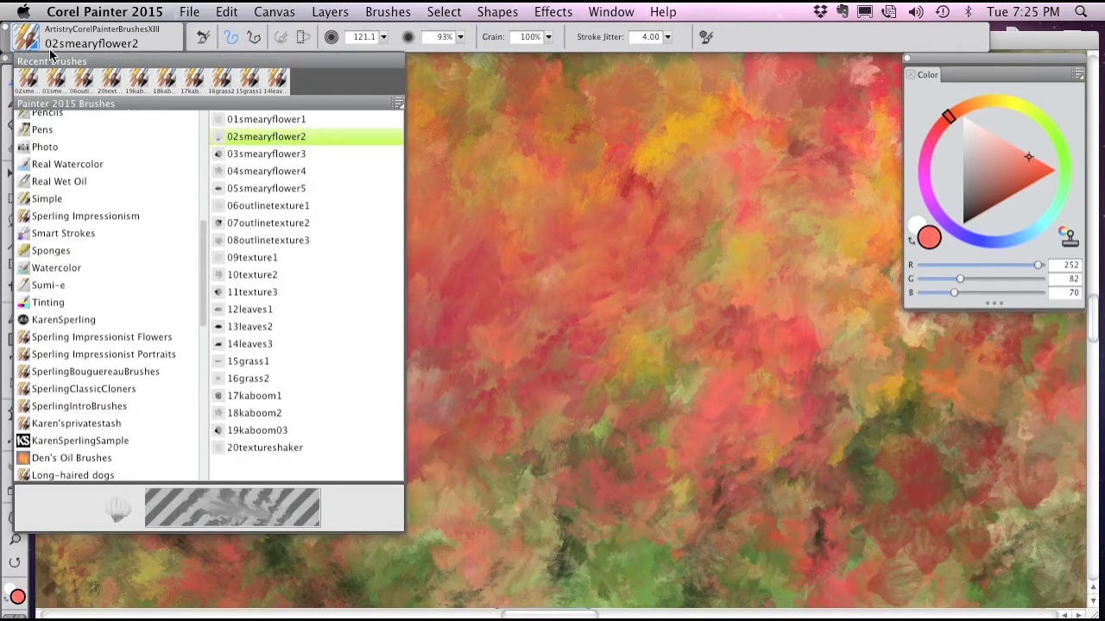
Choose the 03smearyflower3 brush and dab yellow-green petals (R 216, G 252, B 70) over the red flowers.
{"action": "left_click", "coordinate": [34, 42]}
{"action": "left_click", "coordinate": [252, 154]}
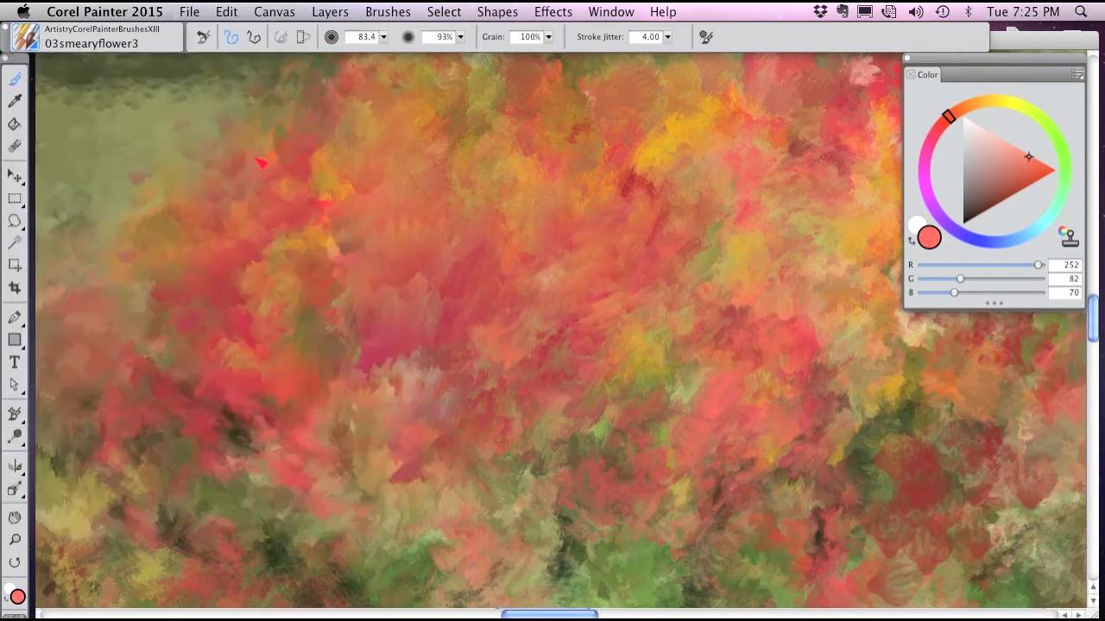
{"action": "left_click", "coordinate": [1026, 108]}
{"action": "mouse_move", "coordinate": [760, 198]}
{"action": "left_mouse_down"}
{"action": "mouse_move", "coordinate": [703, 247]}
{"action": "mouse_move", "coordinate": [623, 203]}
{"action": "mouse_move", "coordinate": [690, 250]}
{"action": "mouse_move", "coordinate": [777, 216]}
{"action": "mouse_move", "coordinate": [790, 285]}
{"action": "mouse_move", "coordinate": [563, 389]}
{"action": "mouse_move", "coordinate": [427, 405]}
{"action": "mouse_move", "coordinate": [436, 440]}
{"action": "left_mouse_up"}
Choose the 04smearyflower4 brush and smear flowers in yellow-green and orange-red (R 219, G 46, B 1) over the petals.
{"action": "left_click", "coordinate": [24, 31]}
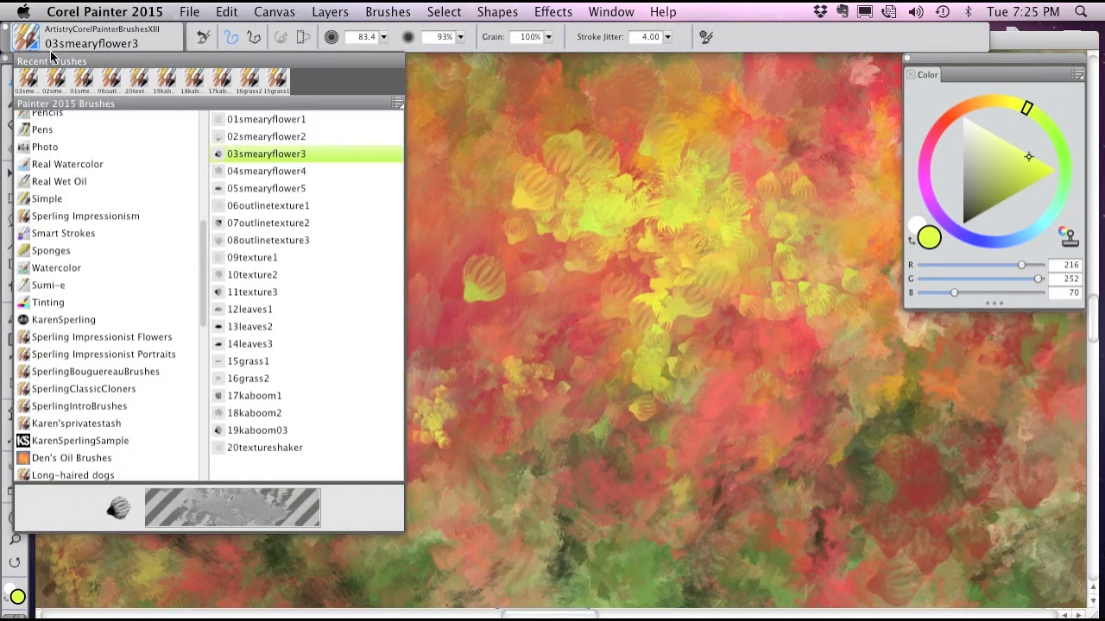
{"action": "left_click", "coordinate": [257, 173]}
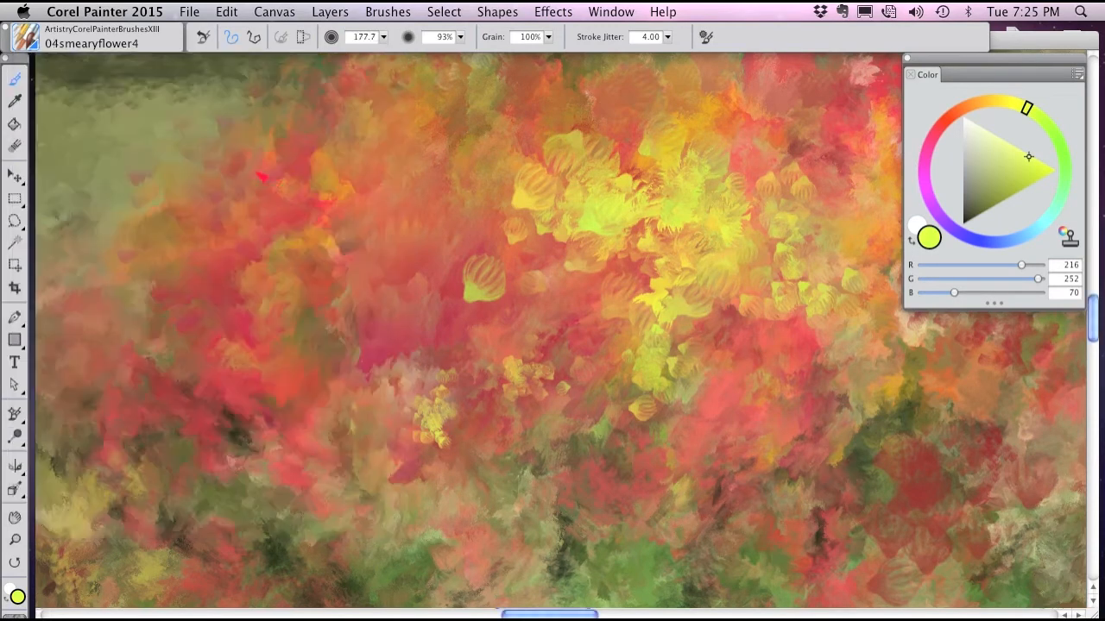
{"action": "mouse_move", "coordinate": [519, 201]}
{"action": "left_mouse_down"}
{"action": "mouse_move", "coordinate": [444, 184]}
{"action": "mouse_move", "coordinate": [415, 284]}
{"action": "mouse_move", "coordinate": [621, 363]}
{"action": "mouse_move", "coordinate": [757, 339]}
{"action": "mouse_move", "coordinate": [780, 310]}
{"action": "mouse_move", "coordinate": [733, 250]}
{"action": "mouse_move", "coordinate": [656, 199]}
{"action": "mouse_move", "coordinate": [576, 336]}
{"action": "mouse_move", "coordinate": [635, 363]}
{"action": "left_mouse_up"}
{"action": "left_click", "coordinate": [953, 110]}
{"action": "left_click", "coordinate": [1045, 177]}
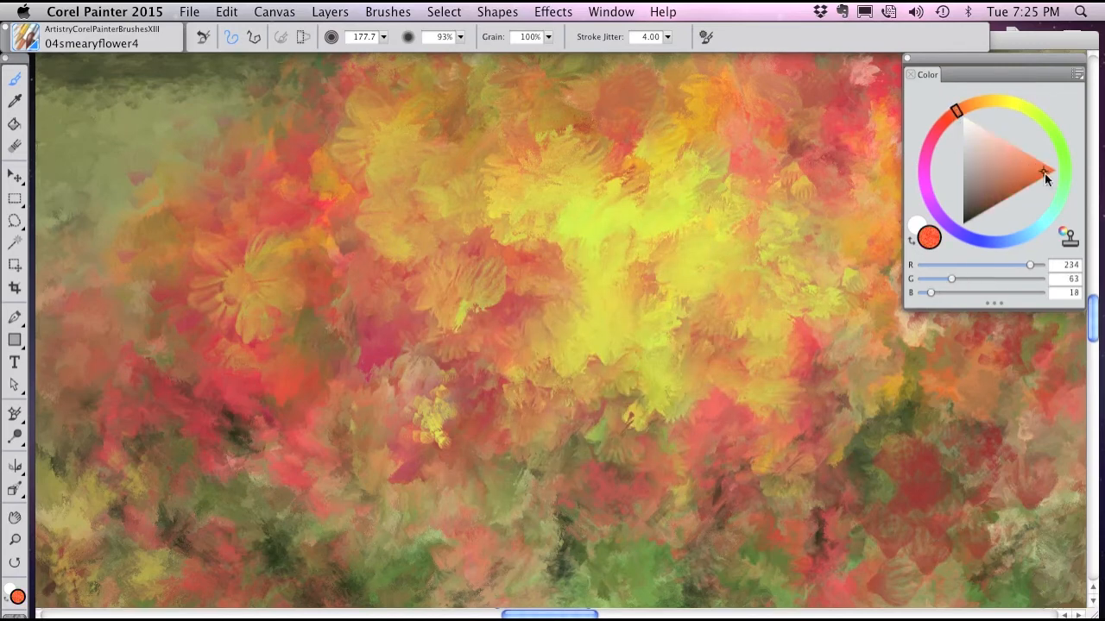
{"action": "mouse_move", "coordinate": [716, 228]}
{"action": "left_mouse_down"}
{"action": "mouse_move", "coordinate": [621, 207]}
{"action": "mouse_move", "coordinate": [575, 227]}
{"action": "mouse_move", "coordinate": [658, 357]}
{"action": "mouse_move", "coordinate": [518, 302]}
{"action": "mouse_move", "coordinate": [256, 318]}
{"action": "mouse_move", "coordinate": [210, 247]}
{"action": "mouse_move", "coordinate": [269, 365]}
{"action": "mouse_move", "coordinate": [402, 394]}
{"action": "mouse_move", "coordinate": [336, 394]}
{"action": "mouse_move", "coordinate": [289, 412]}
{"action": "mouse_move", "coordinate": [448, 334]}
{"action": "mouse_move", "coordinate": [537, 331]}
{"action": "mouse_move", "coordinate": [223, 208]}
{"action": "left_mouse_up"}
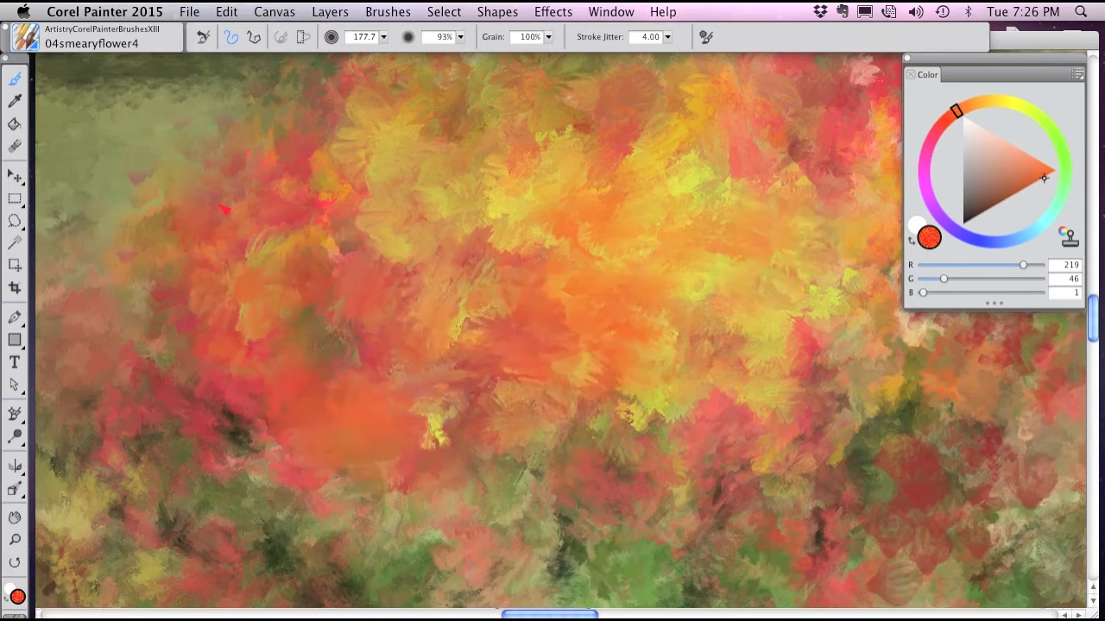
Choose the 05smearyflower5 brush and scatter golden yellow petals (R 219, G 200, B 1) over the flower bed.
{"action": "left_click", "coordinate": [36, 45]}
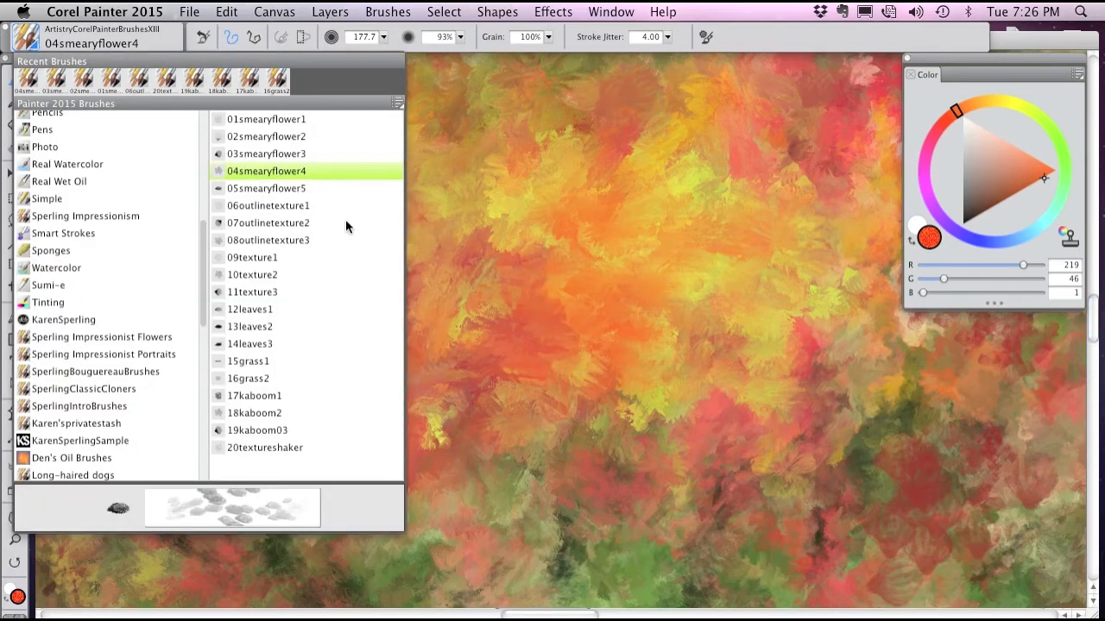
{"action": "left_click", "coordinate": [302, 188]}
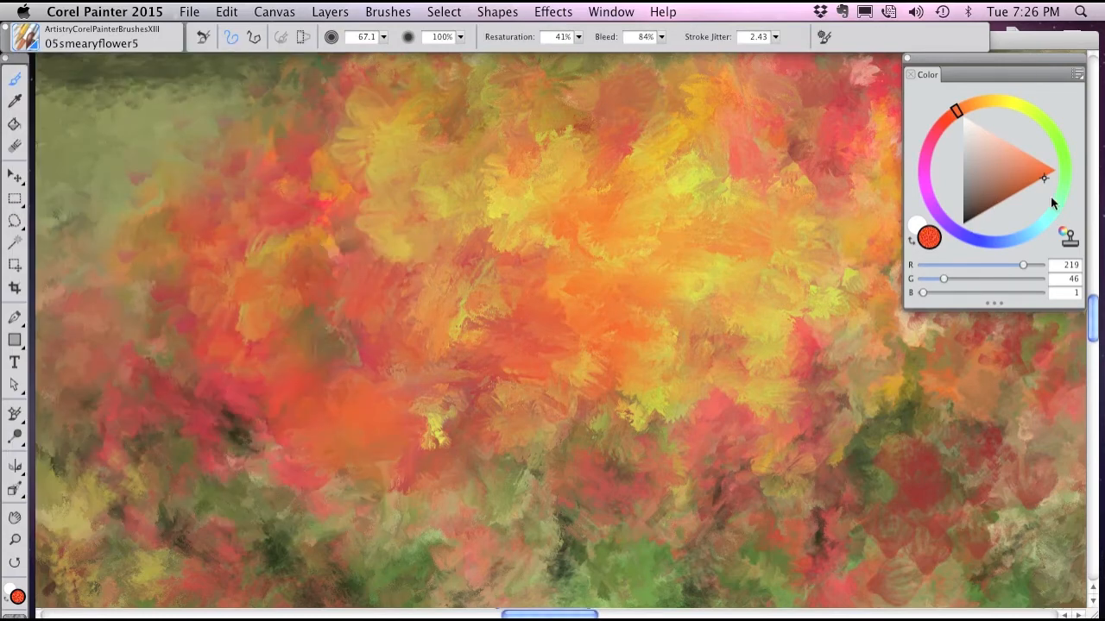
{"action": "left_click", "coordinate": [1008, 102]}
{"action": "mouse_move", "coordinate": [695, 185]}
{"action": "left_mouse_down"}
{"action": "mouse_move", "coordinate": [644, 216]}
{"action": "mouse_move", "coordinate": [643, 246]}
{"action": "mouse_move", "coordinate": [488, 242]}
{"action": "mouse_move", "coordinate": [454, 262]}
{"action": "mouse_move", "coordinate": [410, 259]}
{"action": "mouse_move", "coordinate": [390, 312]}
{"action": "left_mouse_up"}
{"action": "left_click_drag", "start_coordinate": [304, 337], "coordinate": [337, 423]}
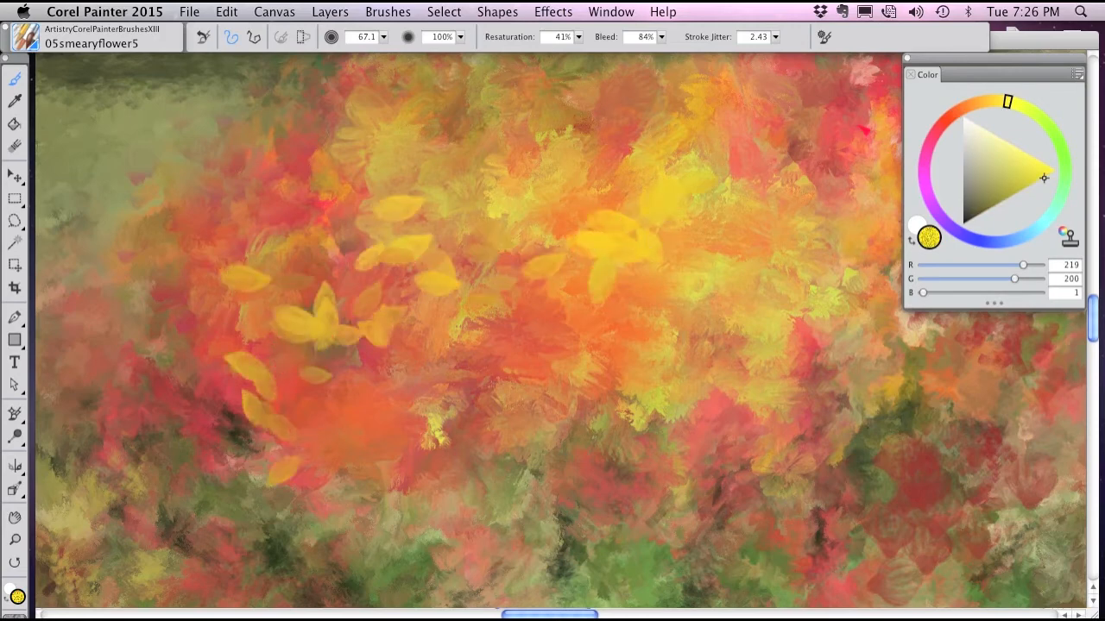
Paint a dark green (R 13, G 44, B 12) shadow beneath the bushes with 06outlinetexture1, using brush sizes 3.2, 7.2 and 18.2.
{"action": "left_click", "coordinate": [29, 42]}
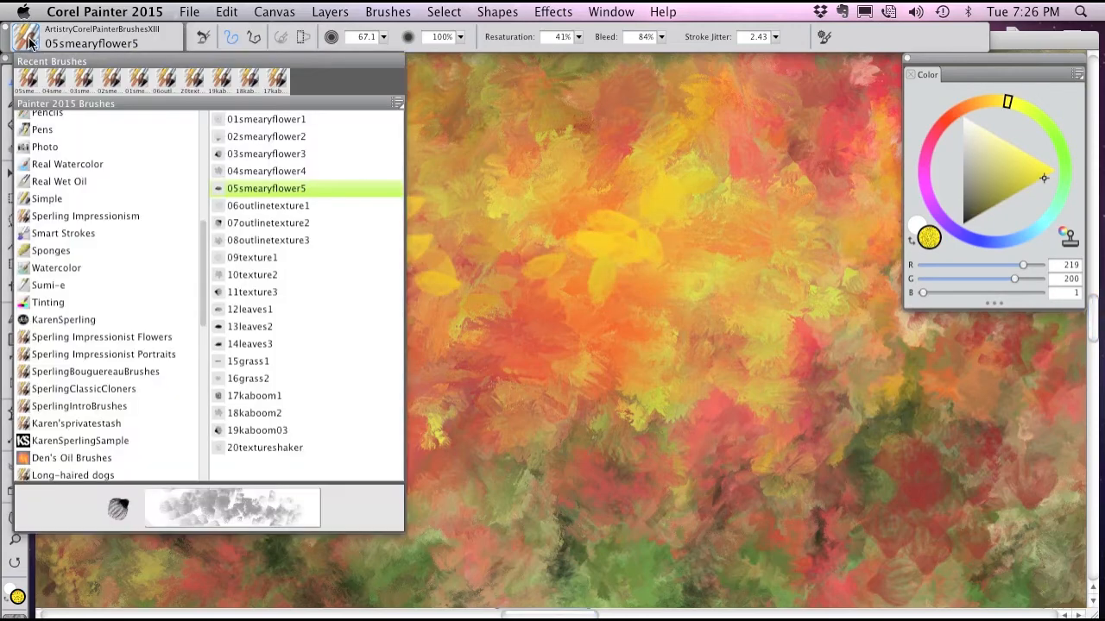
{"action": "left_click", "coordinate": [283, 207]}
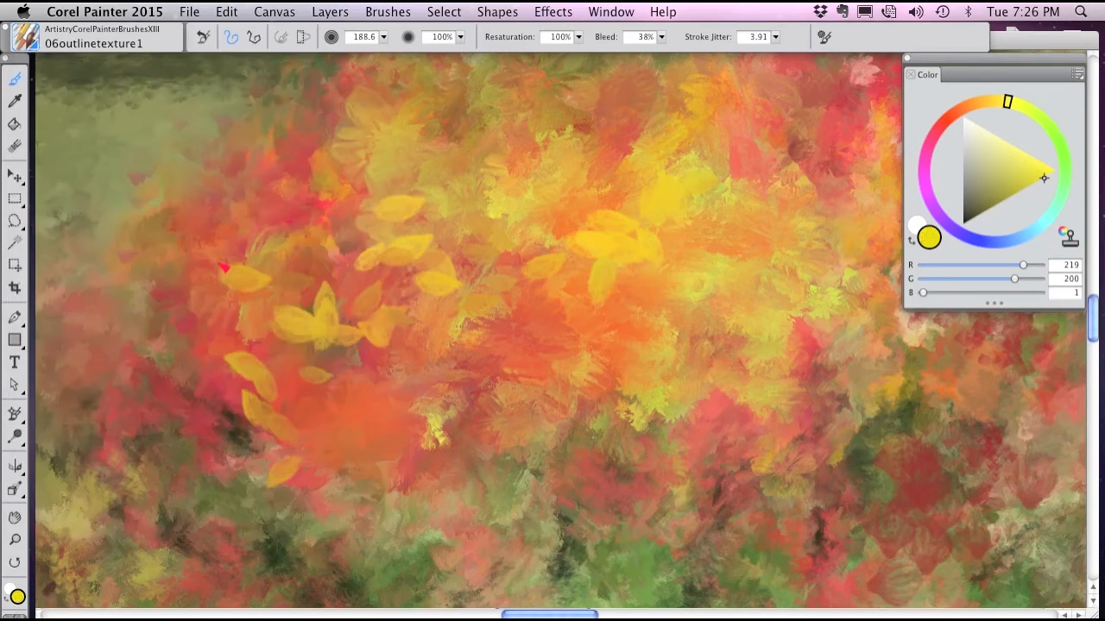
{"action": "scroll", "coordinate": [308, 222], "scroll_direction": "up", "scroll_amount": 6}
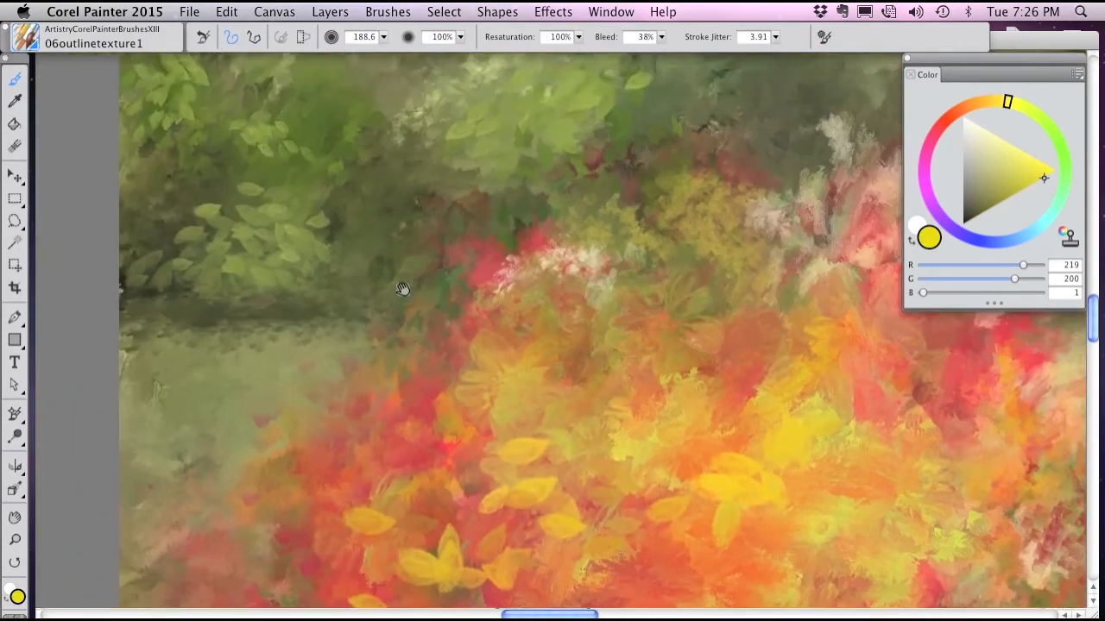
{"action": "left_click_drag", "start_coordinate": [402, 289], "coordinate": [573, 303]}
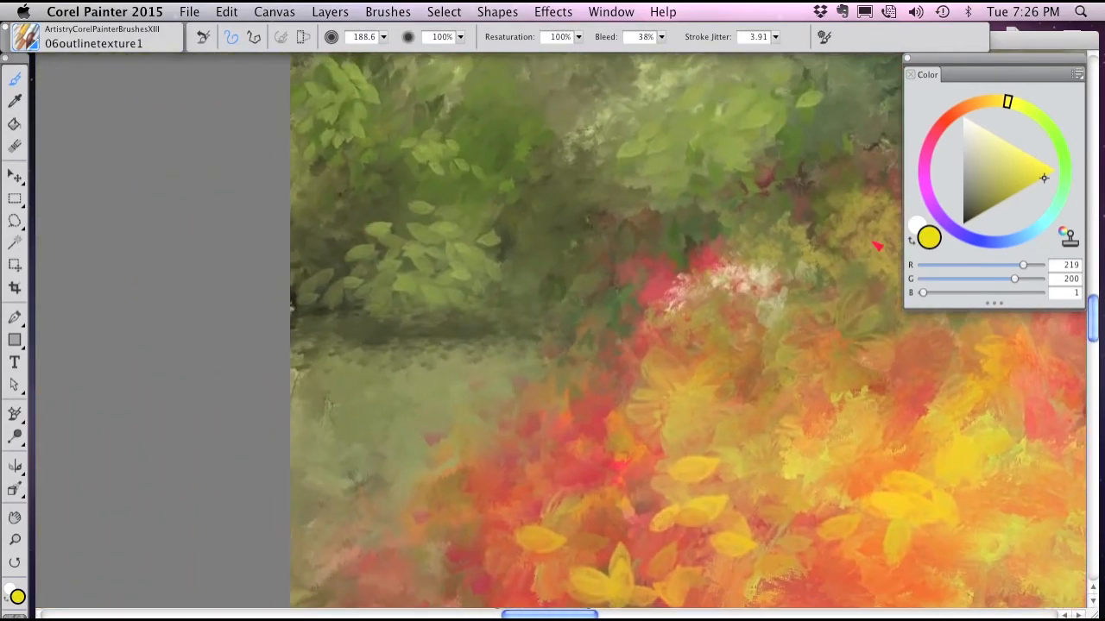
{"action": "left_click", "coordinate": [1066, 158]}
{"action": "mouse_move", "coordinate": [1006, 183]}
{"action": "left_mouse_down"}
{"action": "mouse_move", "coordinate": [982, 208]}
{"action": "mouse_move", "coordinate": [920, 212]}
{"action": "left_mouse_up"}
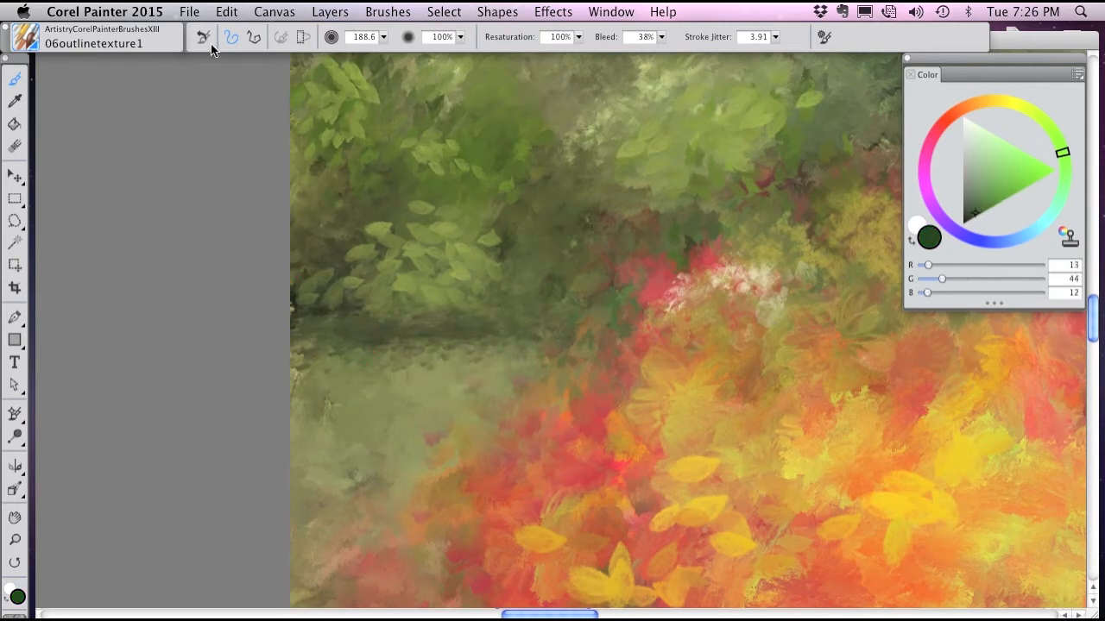
{"action": "left_click_drag", "start_coordinate": [383, 39], "coordinate": [364, 65]}
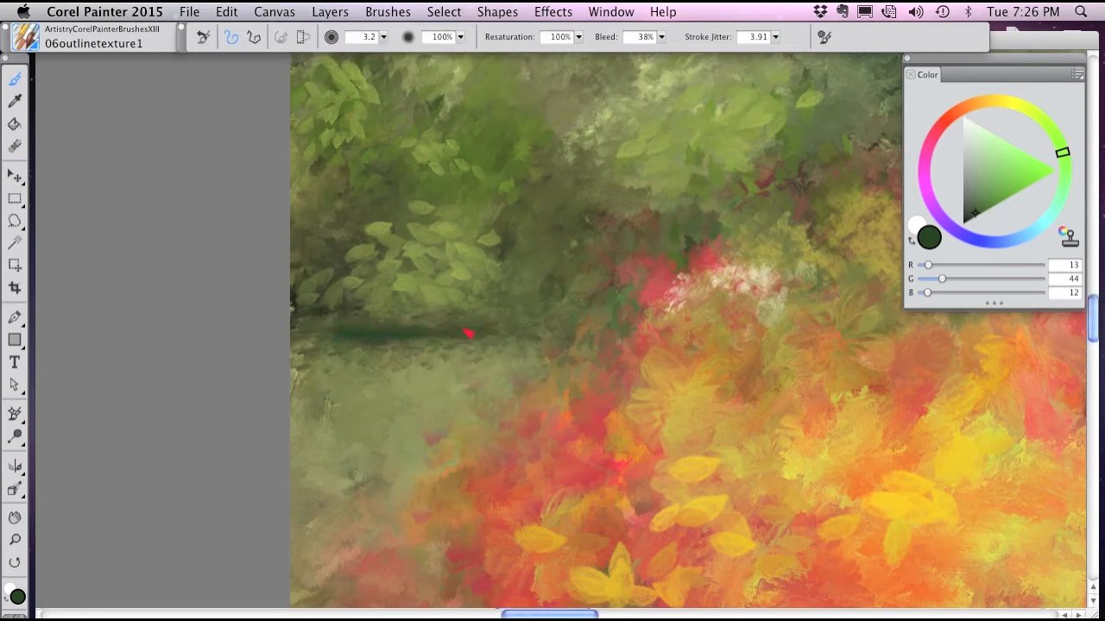
{"action": "left_click", "coordinate": [383, 37]}
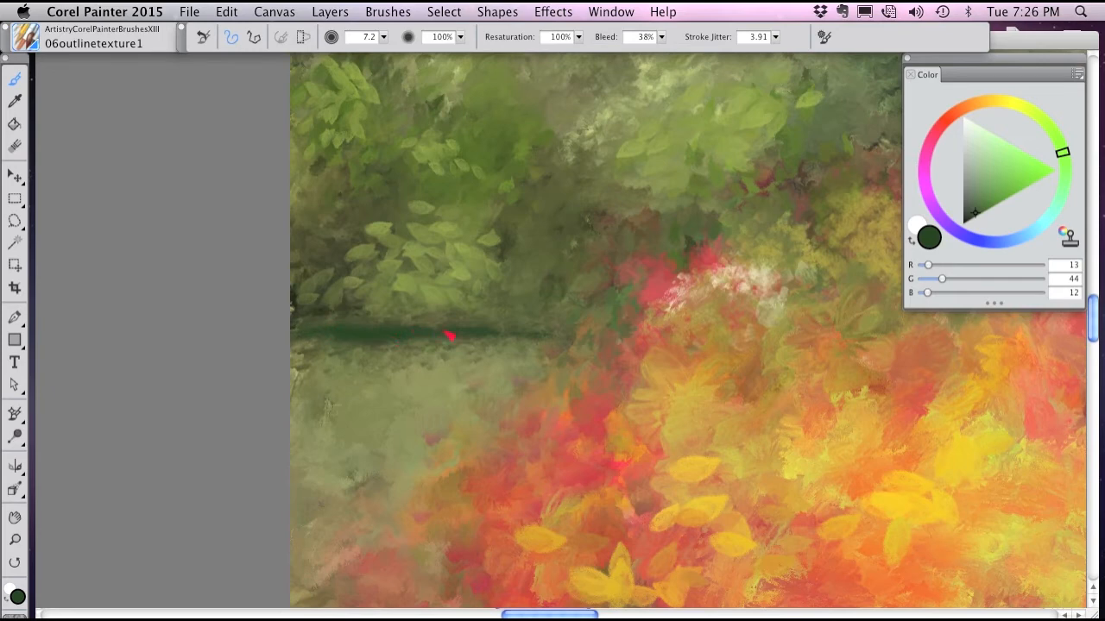
{"action": "left_click", "coordinate": [384, 37]}
{"action": "left_click_drag", "start_coordinate": [349, 50], "coordinate": [373, 51]}
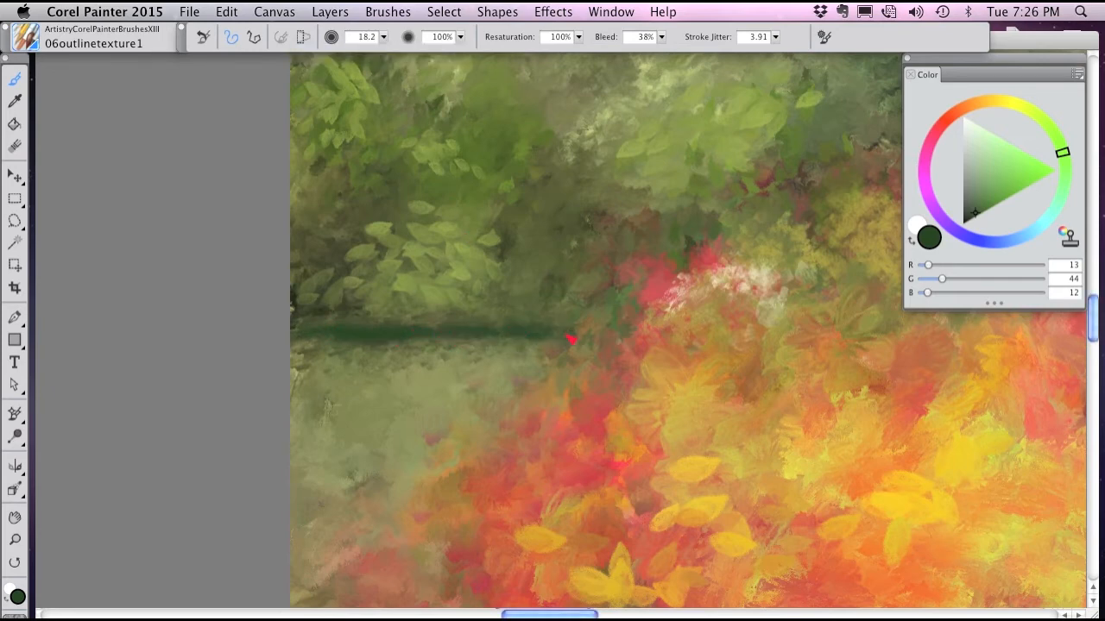
Extend the dark green shadow beneath the bushes along the path's upper edge with the 06outlinetexture1 brush at size 18.2.
{"action": "mouse_move", "coordinate": [804, 324]}
{"action": "left_mouse_down"}
{"action": "mouse_move", "coordinate": [439, 388]}
{"action": "mouse_move", "coordinate": [399, 289]}
{"action": "mouse_move", "coordinate": [375, 296]}
{"action": "left_mouse_up"}
{"action": "mouse_move", "coordinate": [556, 353]}
{"action": "left_mouse_down"}
{"action": "mouse_move", "coordinate": [518, 337]}
{"action": "mouse_move", "coordinate": [480, 349]}
{"action": "mouse_move", "coordinate": [635, 301]}
{"action": "mouse_move", "coordinate": [598, 319]}
{"action": "left_mouse_up"}
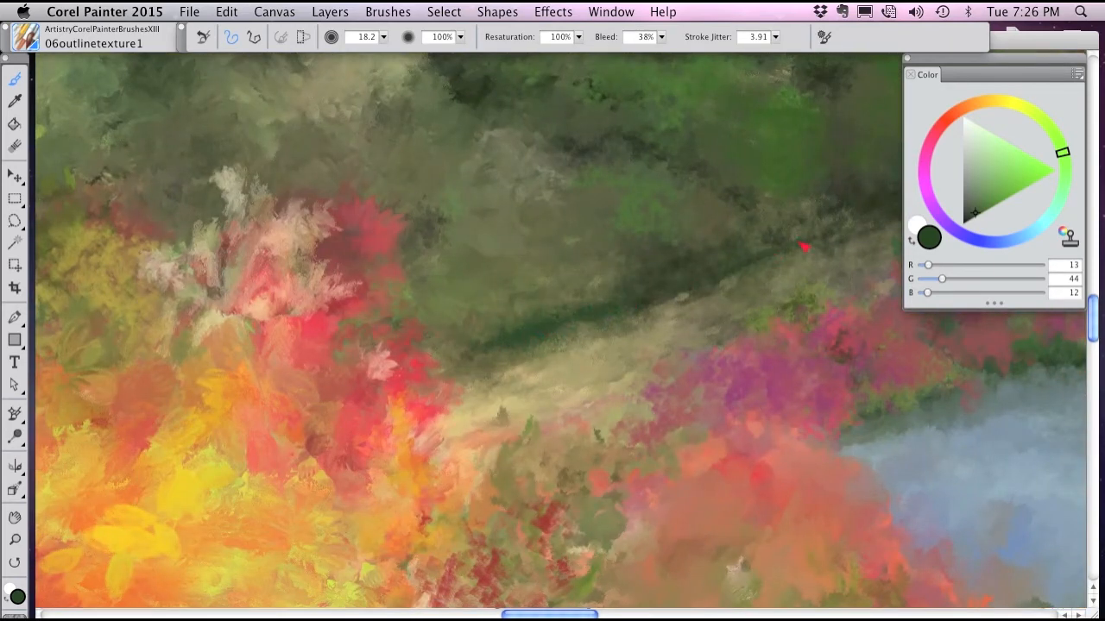
{"action": "left_click_drag", "start_coordinate": [757, 301], "coordinate": [429, 388]}
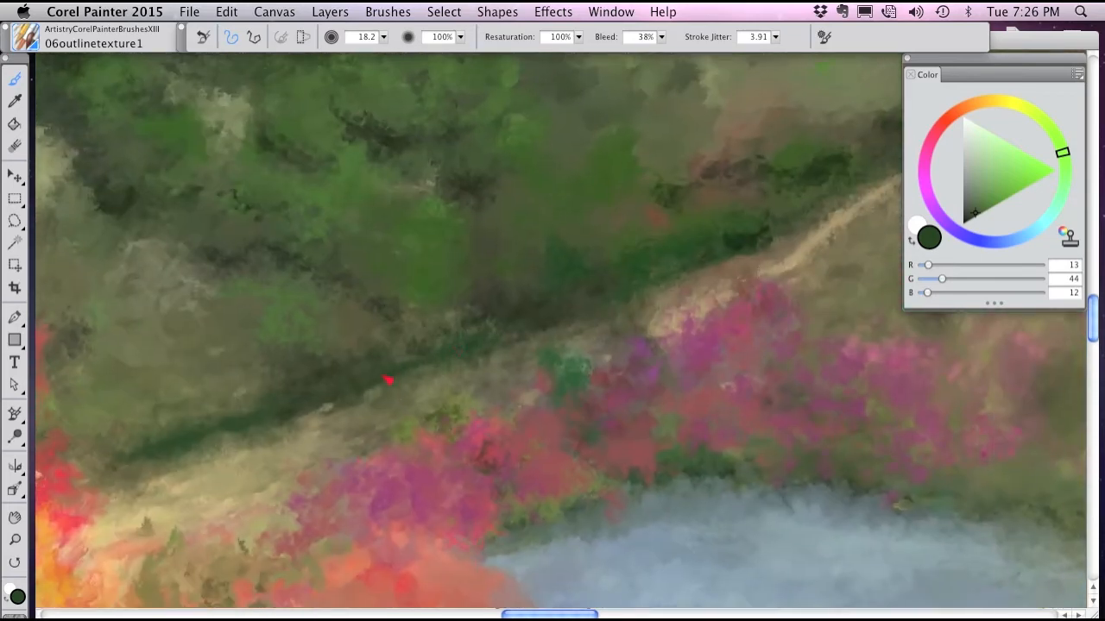
{"action": "left_click_drag", "start_coordinate": [658, 291], "coordinate": [456, 370]}
{"action": "left_click_drag", "start_coordinate": [615, 298], "coordinate": [652, 289]}
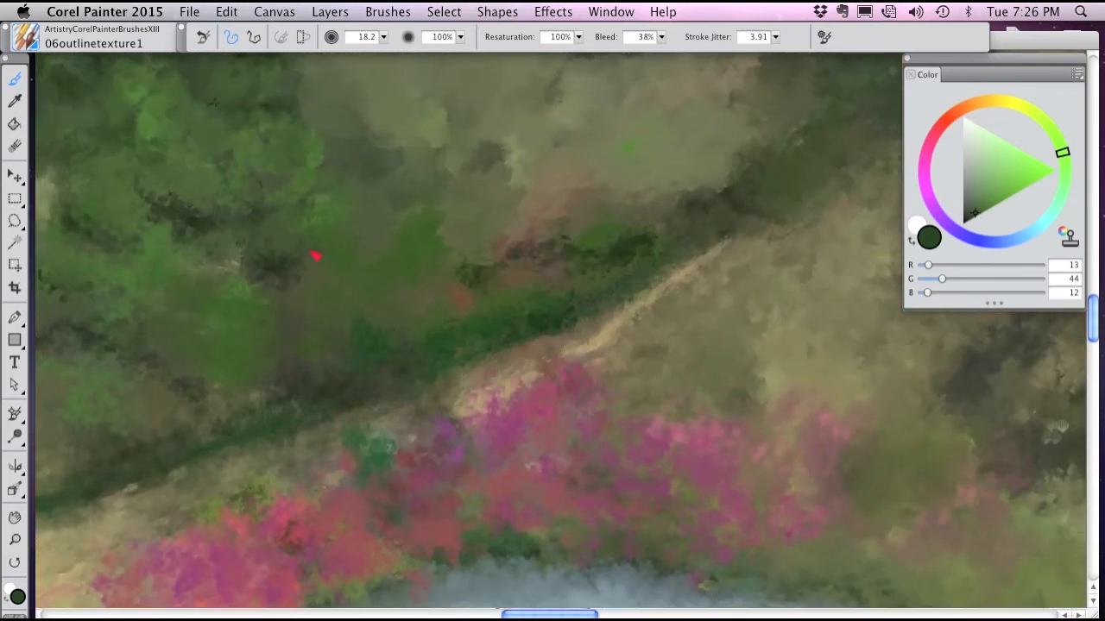
Choose the 07outlinetexture2 brush without clone color, set its size to 5.8 and outline the path's lower edge in dark green.
{"action": "left_click", "coordinate": [27, 41]}
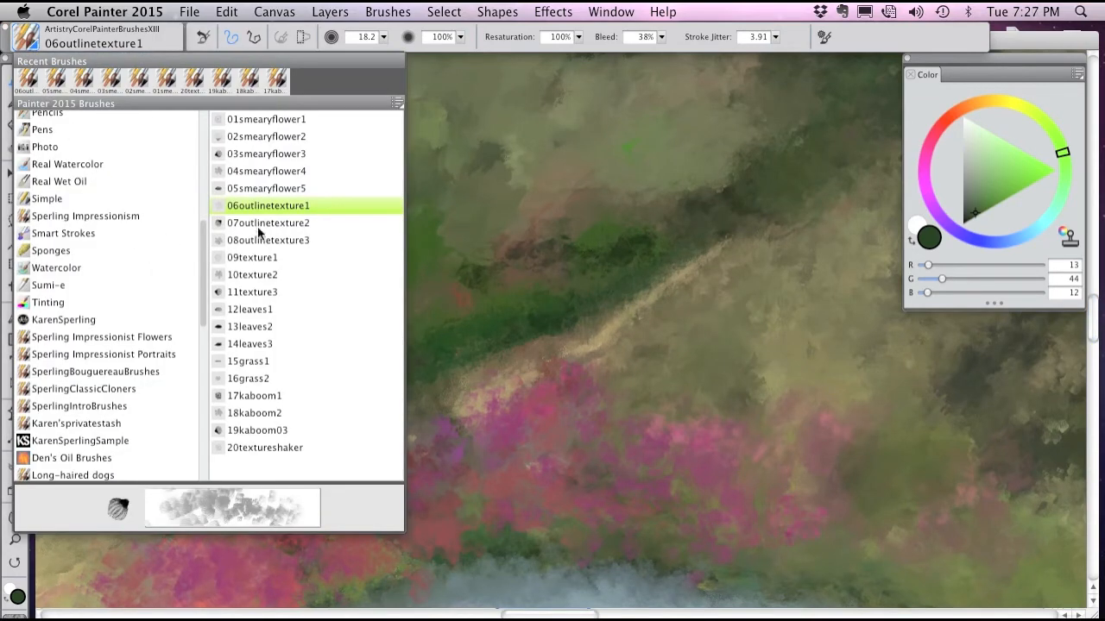
{"action": "left_click", "coordinate": [259, 224]}
{"action": "mouse_move", "coordinate": [616, 305]}
{"action": "left_mouse_down"}
{"action": "mouse_move", "coordinate": [651, 315]}
{"action": "mouse_move", "coordinate": [609, 336]}
{"action": "left_mouse_up"}
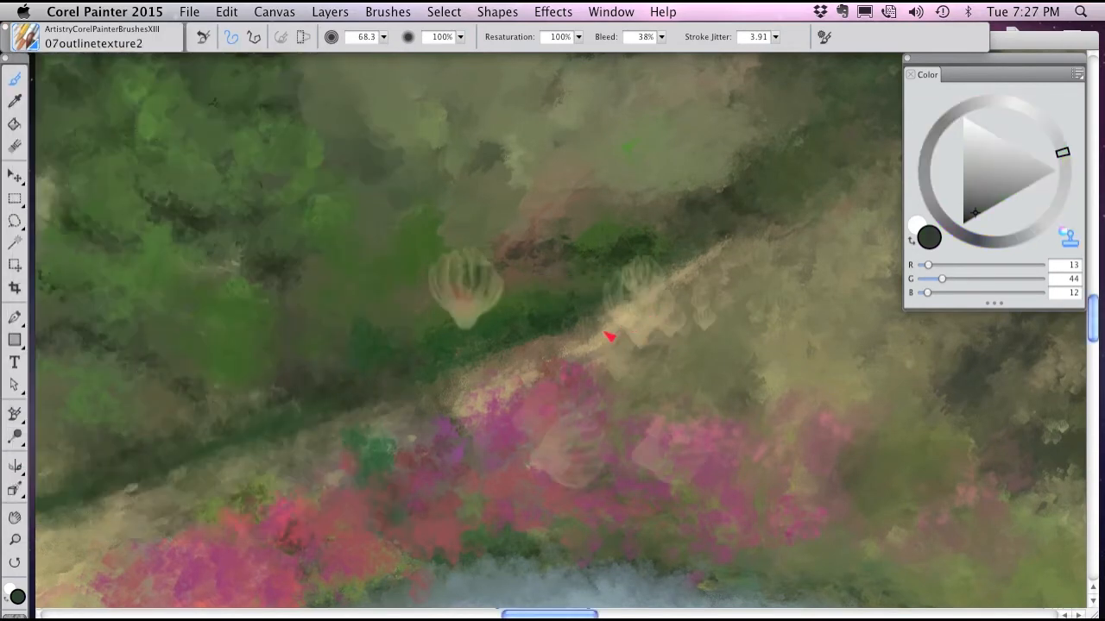
{"action": "key", "text": "super+z"}
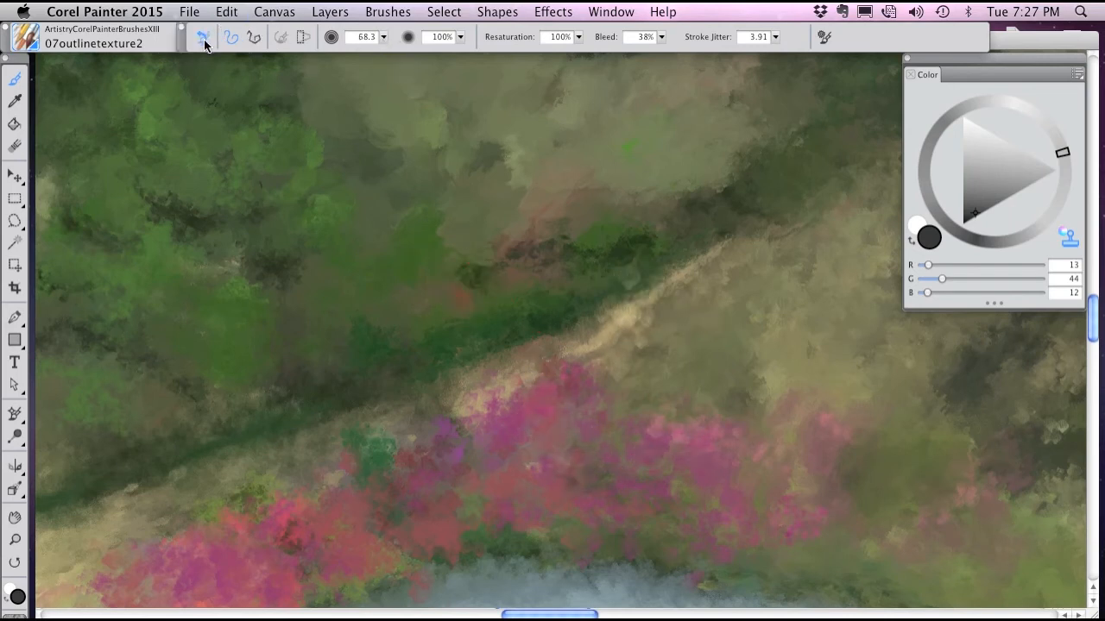
{"action": "left_click", "coordinate": [384, 37]}
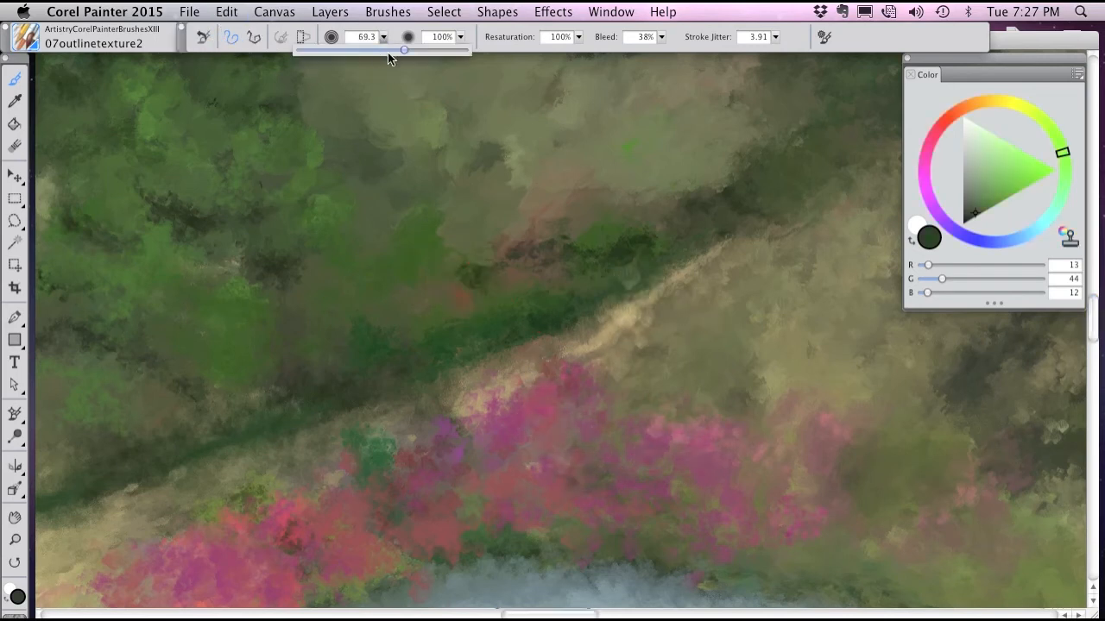
{"action": "mouse_move", "coordinate": [632, 325]}
{"action": "left_mouse_down"}
{"action": "mouse_move", "coordinate": [872, 179]}
{"action": "mouse_move", "coordinate": [747, 237]}
{"action": "mouse_move", "coordinate": [585, 351]}
{"action": "mouse_move", "coordinate": [475, 404]}
{"action": "left_mouse_up"}
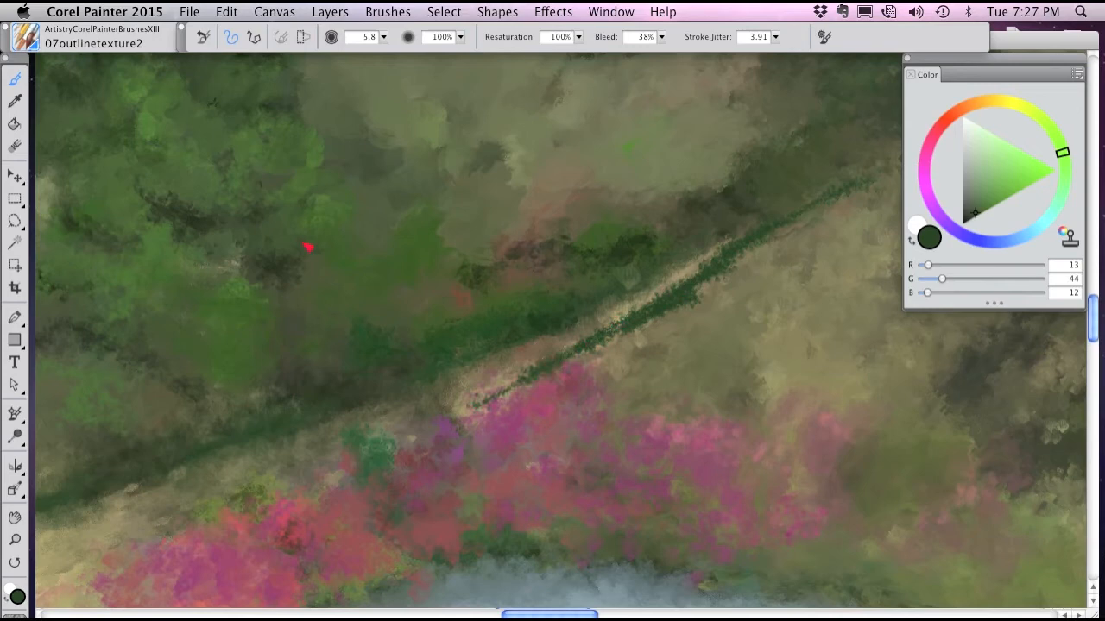
Choose the 08outlinetexture3 brush and deepen the dark green shadow above the path at size 130.9.
{"action": "left_click", "coordinate": [31, 42]}
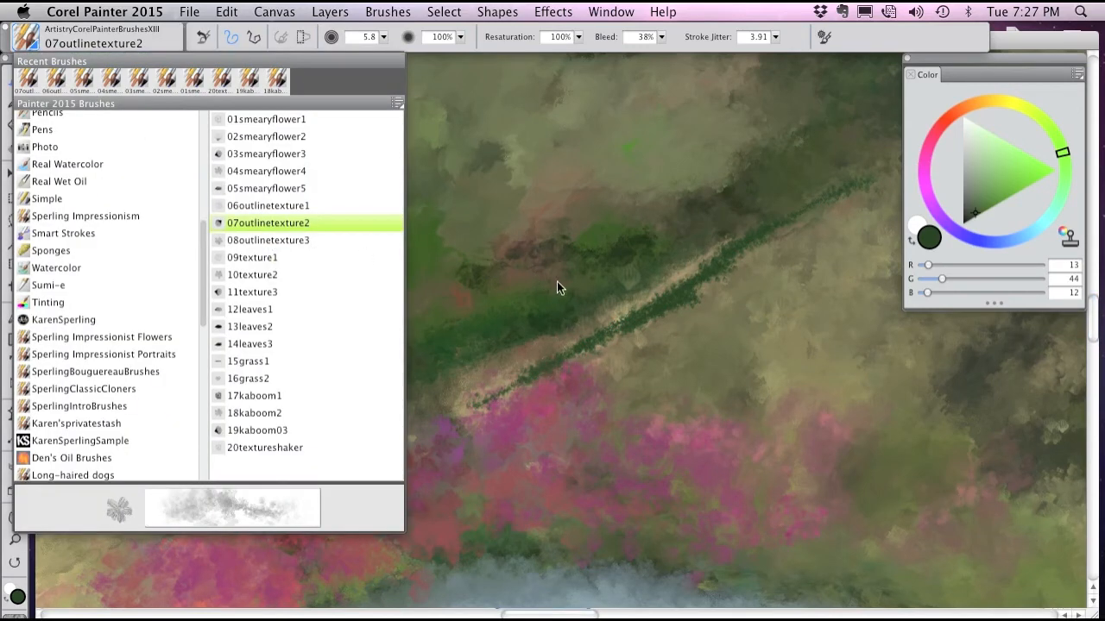
{"action": "left_click", "coordinate": [268, 240]}
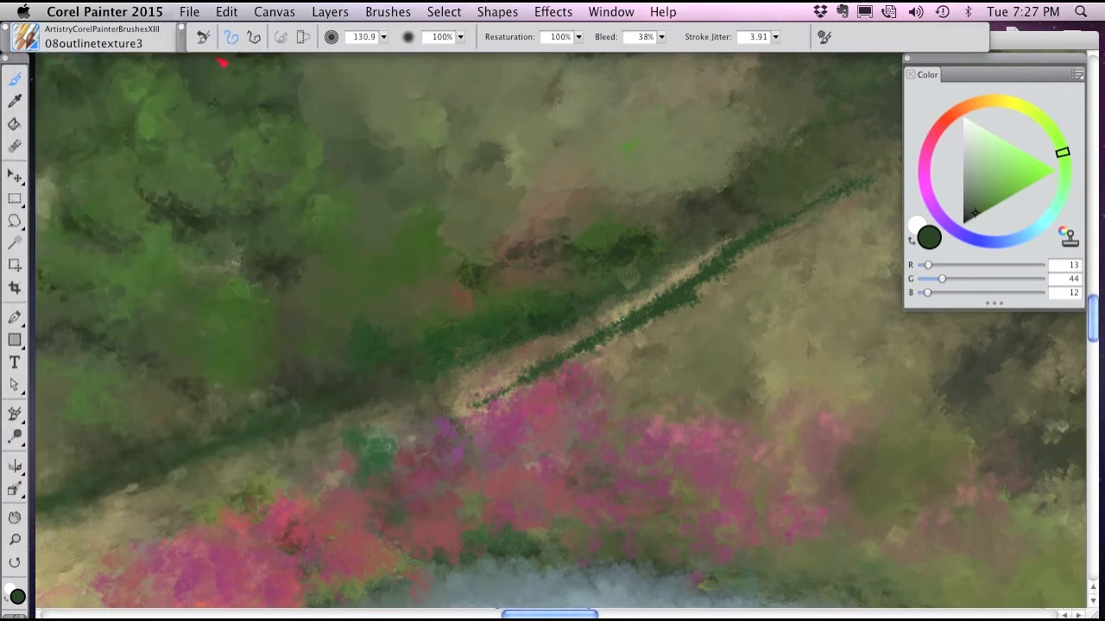
{"action": "mouse_move", "coordinate": [627, 259]}
{"action": "left_mouse_down"}
{"action": "mouse_move", "coordinate": [634, 288]}
{"action": "mouse_move", "coordinate": [441, 334]}
{"action": "left_mouse_up"}
{"action": "left_click_drag", "start_coordinate": [332, 396], "coordinate": [798, 190]}
{"action": "mouse_move", "coordinate": [289, 424]}
{"action": "left_mouse_down"}
{"action": "mouse_move", "coordinate": [639, 262]}
{"action": "mouse_move", "coordinate": [440, 308]}
{"action": "left_mouse_up"}
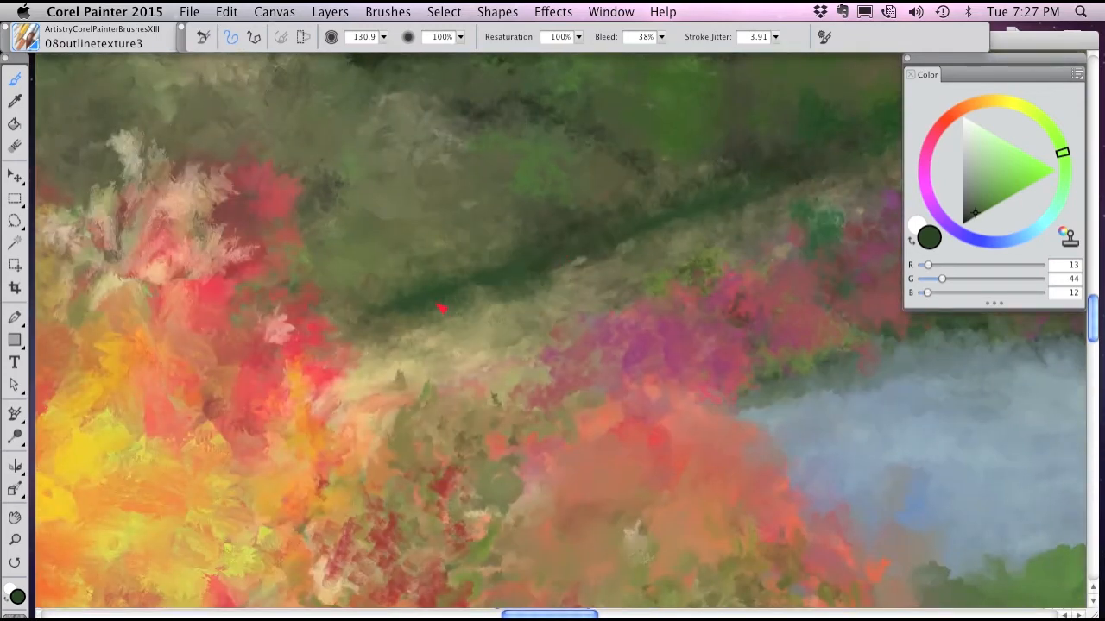
Set the 08outlinetexture3 brush size to 16.1 and paint a dark green outline along the path's lower edge down to the flowers.
{"action": "left_click", "coordinate": [383, 37]}
{"action": "mouse_move", "coordinate": [371, 50]}
{"action": "left_mouse_down"}
{"action": "mouse_move", "coordinate": [407, 50]}
{"action": "mouse_move", "coordinate": [392, 58]}
{"action": "left_mouse_up"}
{"action": "left_click_drag", "start_coordinate": [384, 388], "coordinate": [715, 246]}
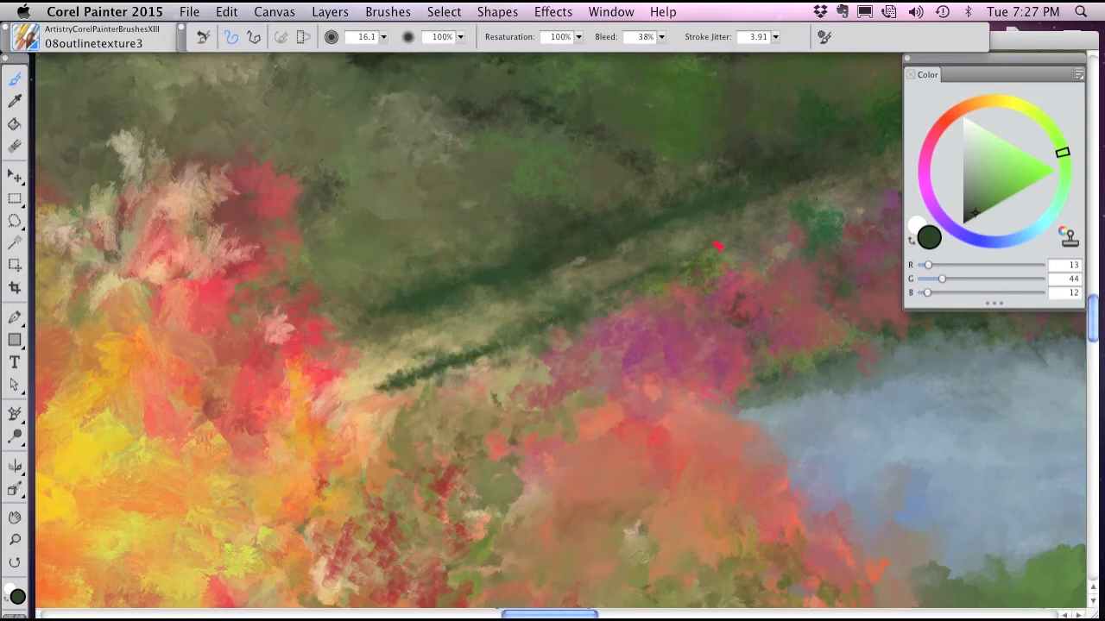
{"action": "mouse_move", "coordinate": [440, 360]}
{"action": "left_mouse_down"}
{"action": "mouse_move", "coordinate": [345, 417]}
{"action": "mouse_move", "coordinate": [306, 426]}
{"action": "left_mouse_up"}
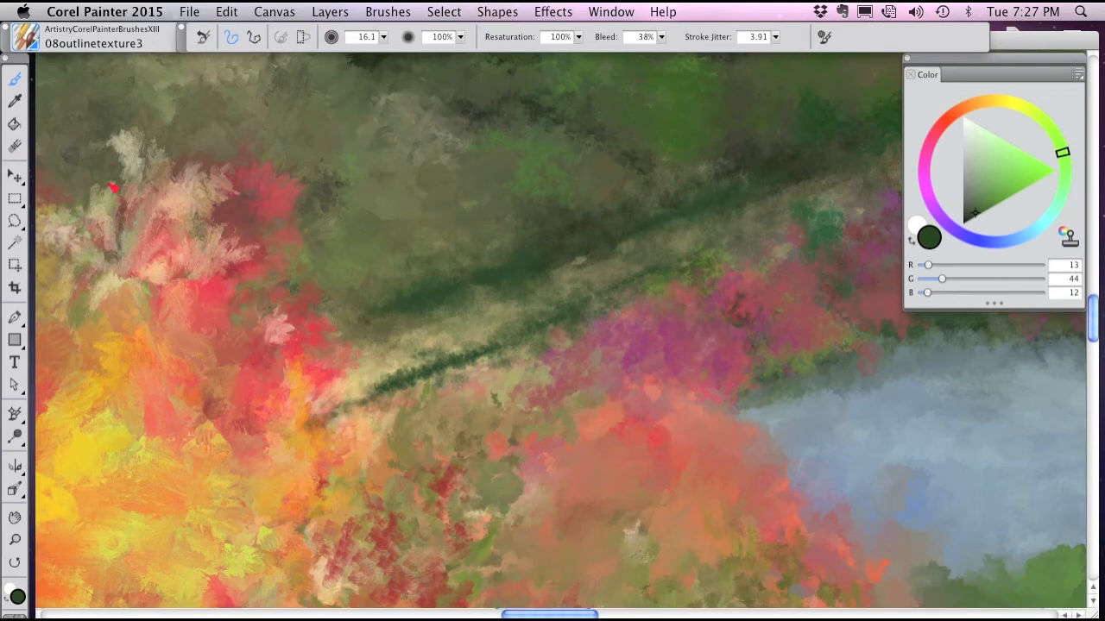
Sample an olive brown (R 82, G 79, B 48) from the hillside and soften the dark green outline along the path's lower edge.
{"action": "key", "text": "super+minus"}
{"action": "key", "text": "super+minus"}
{"action": "key", "text": "super+minus"}
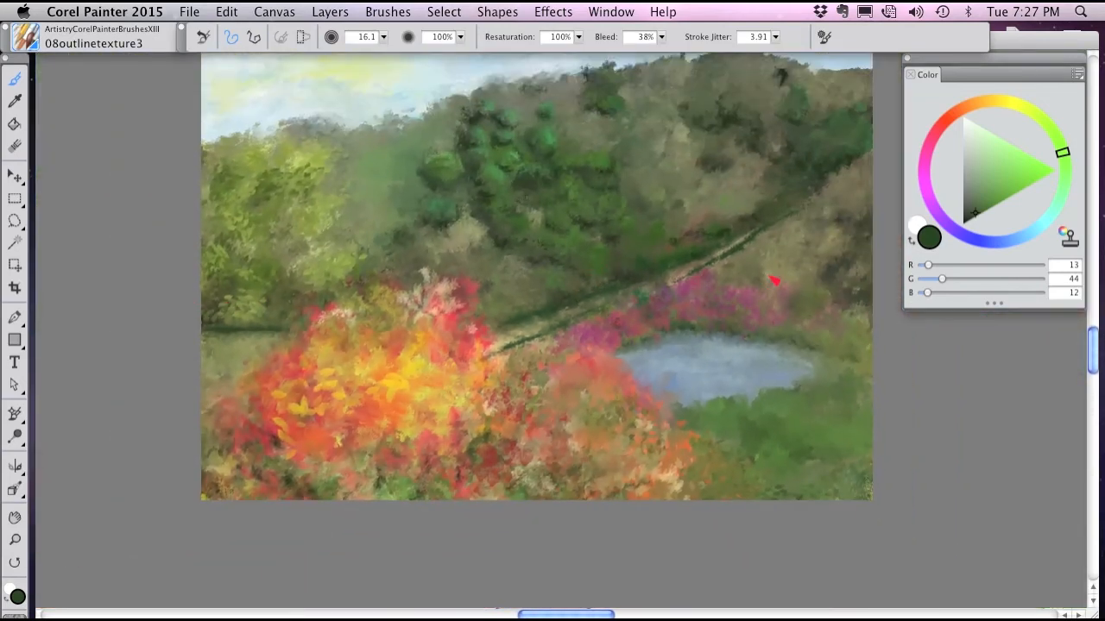
{"action": "left_click", "coordinate": [716, 271], "text": "alt"}
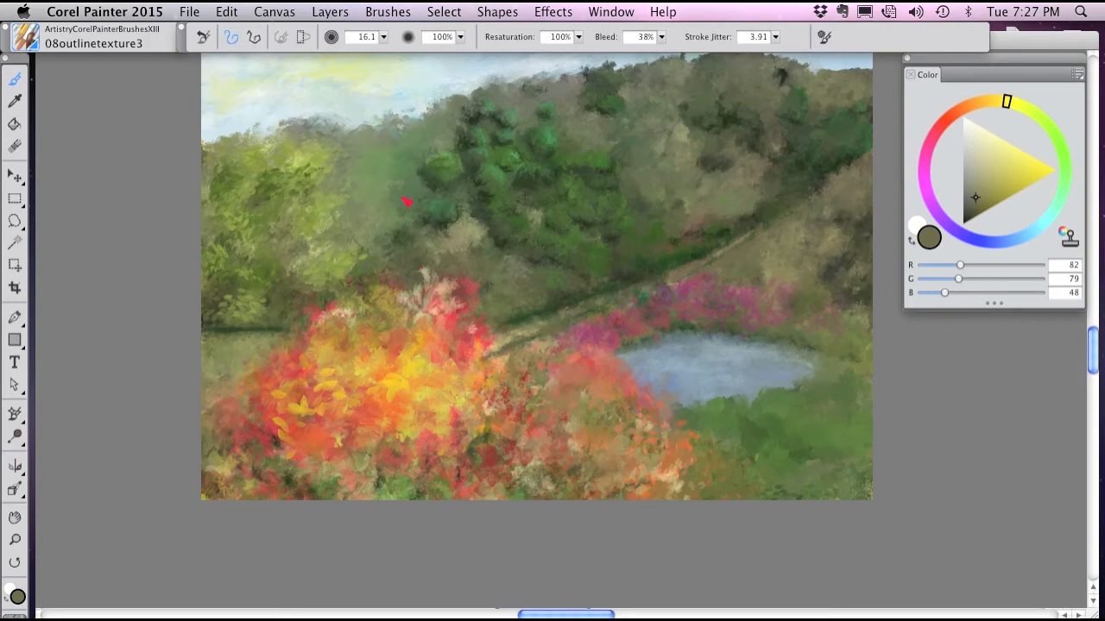
Compare the painted tree cluster on the hill with the source photo by toggling Tracing Paper.
{"action": "key", "text": "super+plus"}
{"action": "key", "text": "super+plus"}
{"action": "key", "text": "super+plus"}
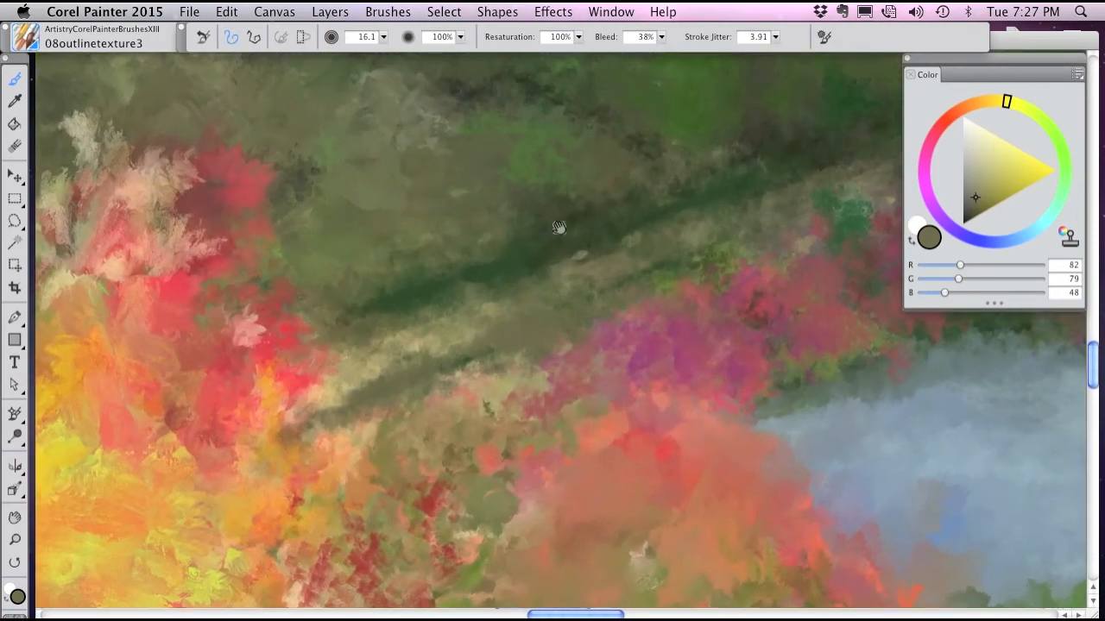
{"action": "left_click_drag", "start_coordinate": [557, 227], "coordinate": [502, 354]}
{"action": "left_click_drag", "start_coordinate": [503, 231], "coordinate": [614, 471]}
{"action": "left_click_drag", "start_coordinate": [581, 366], "coordinate": [631, 351]}
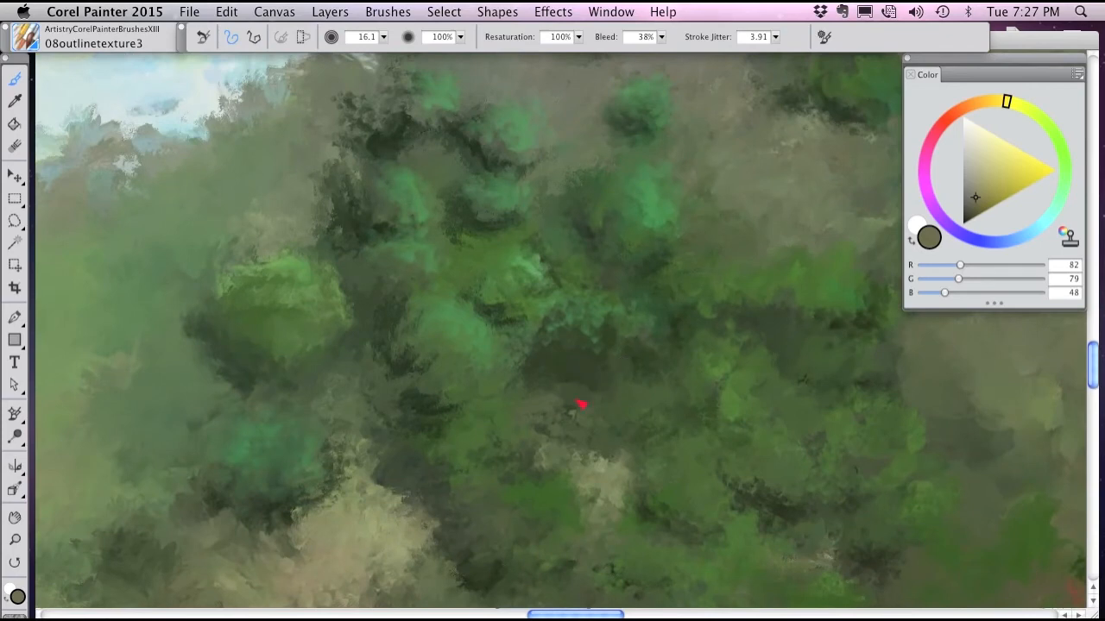
{"action": "key", "text": "super+t"}
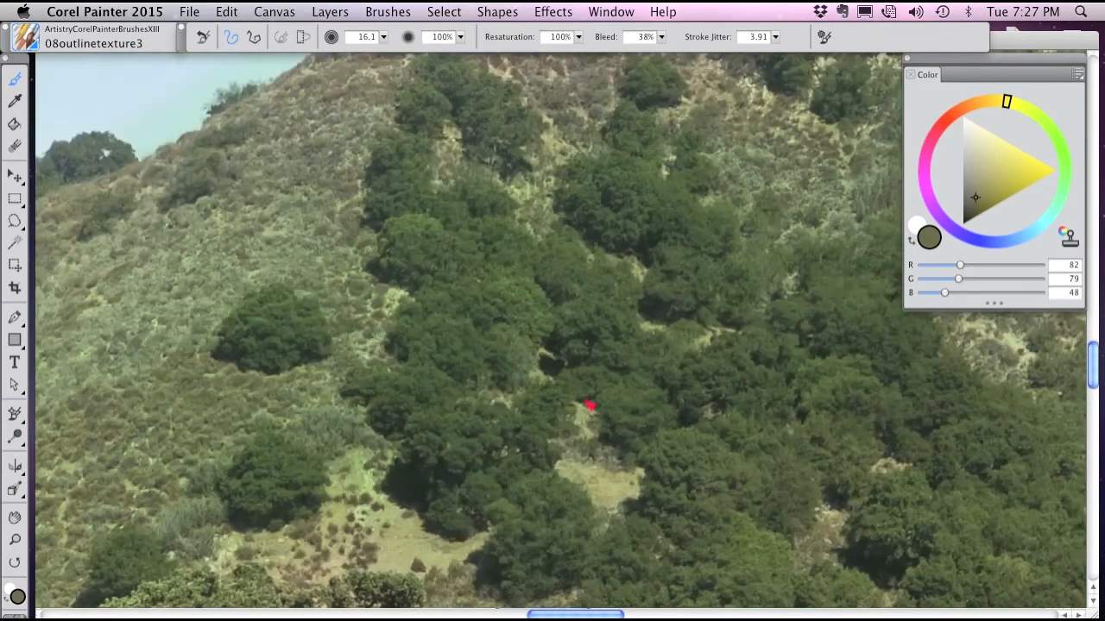
{"action": "key", "text": "super+t"}
{"action": "key", "text": "super+t"}
{"action": "key", "text": "super+t"}
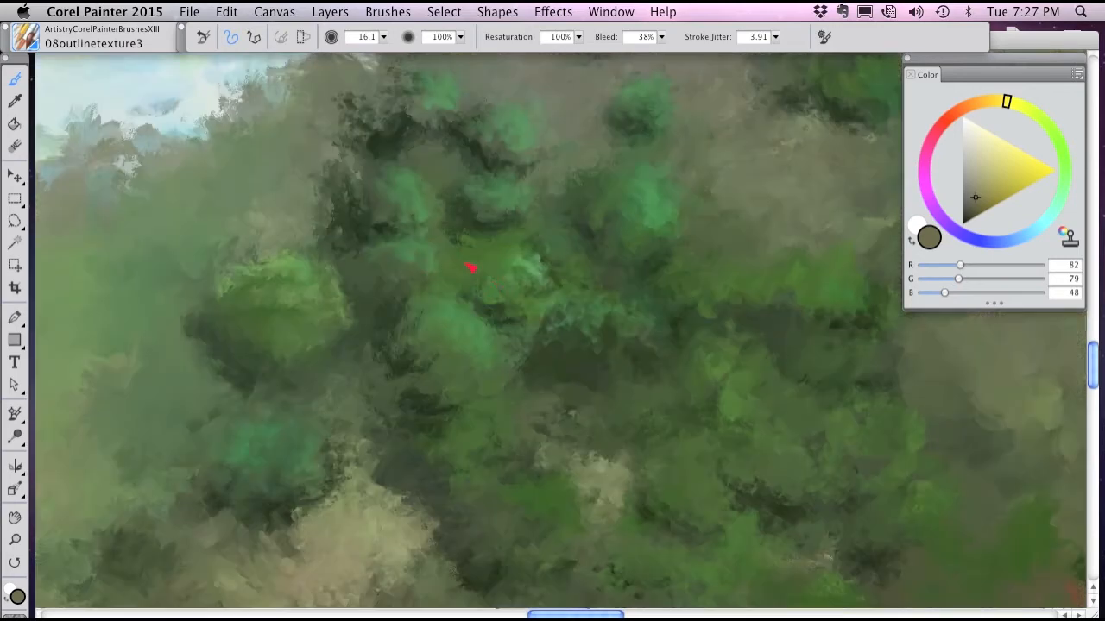
{"action": "key", "text": "super+t"}
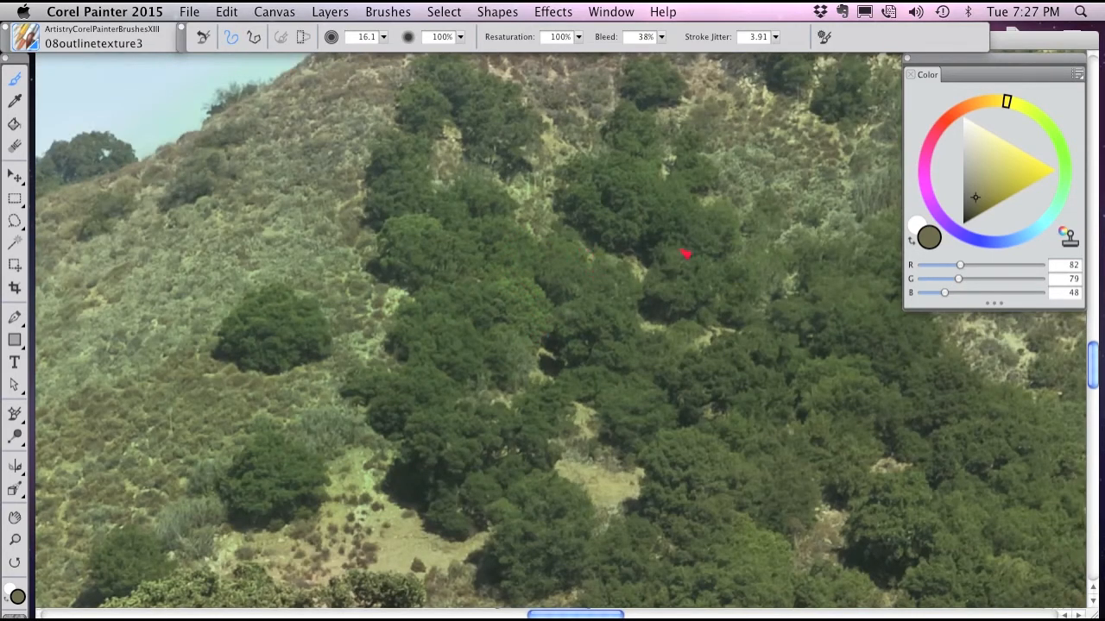
{"action": "key", "text": "super+t"}
{"action": "key", "text": "super+t"}
{"action": "key", "text": "super+t"}
{"action": "key", "text": "super+t"}
Choose the 03smearyflower3 brush at size 18.4 and dab a light green (R 124, G 188, B 106) highlight on the central hillside tree.
{"action": "left_click", "coordinate": [27, 39]}
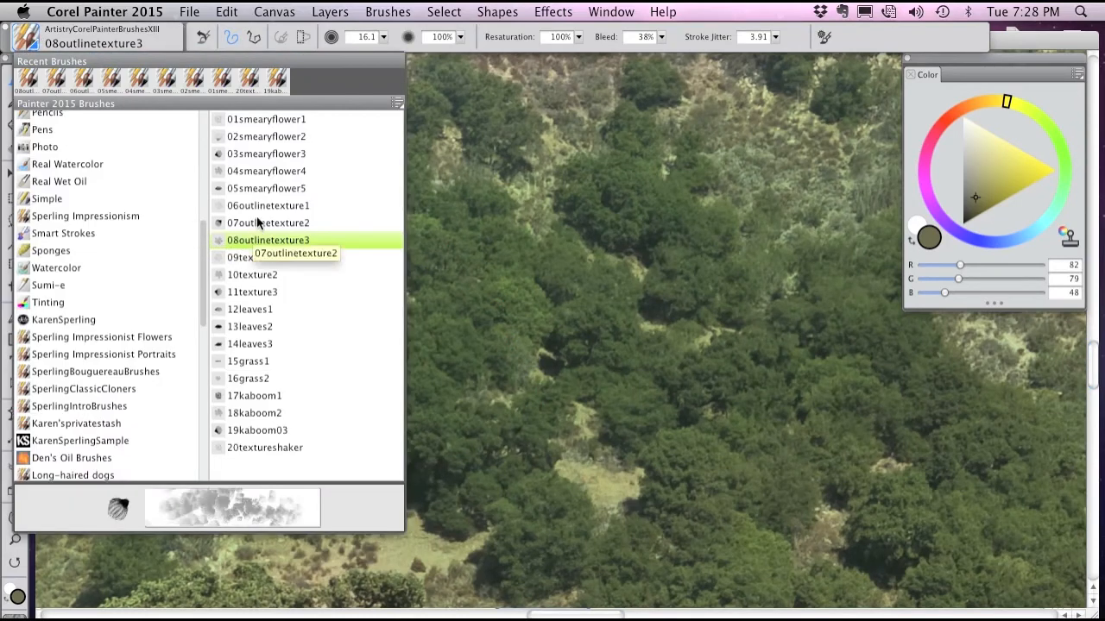
{"action": "left_click", "coordinate": [287, 156]}
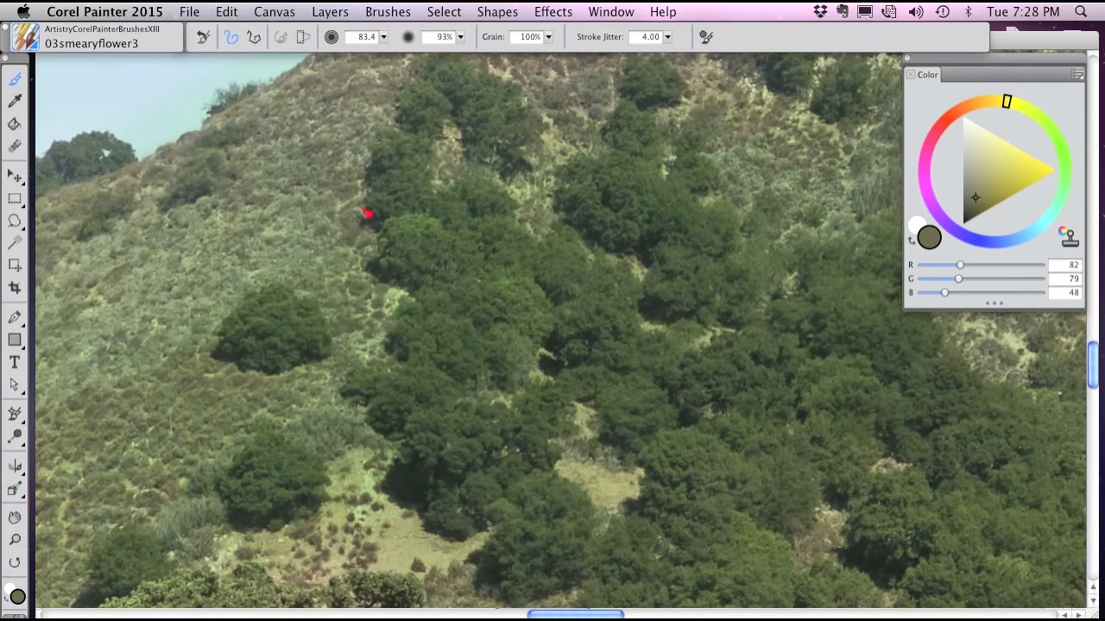
{"action": "mouse_move", "coordinate": [565, 319]}
{"action": "left_mouse_down"}
{"action": "mouse_move", "coordinate": [631, 319]}
{"action": "mouse_move", "coordinate": [580, 319]}
{"action": "left_mouse_up"}
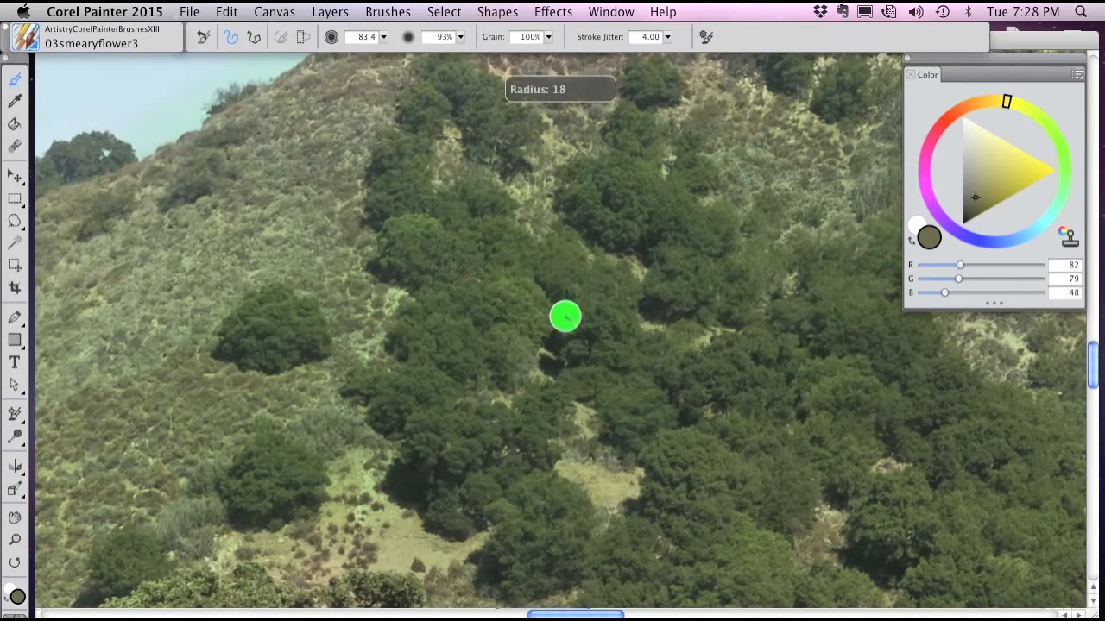
{"action": "left_click", "coordinate": [1059, 140]}
{"action": "left_click", "coordinate": [958, 218]}
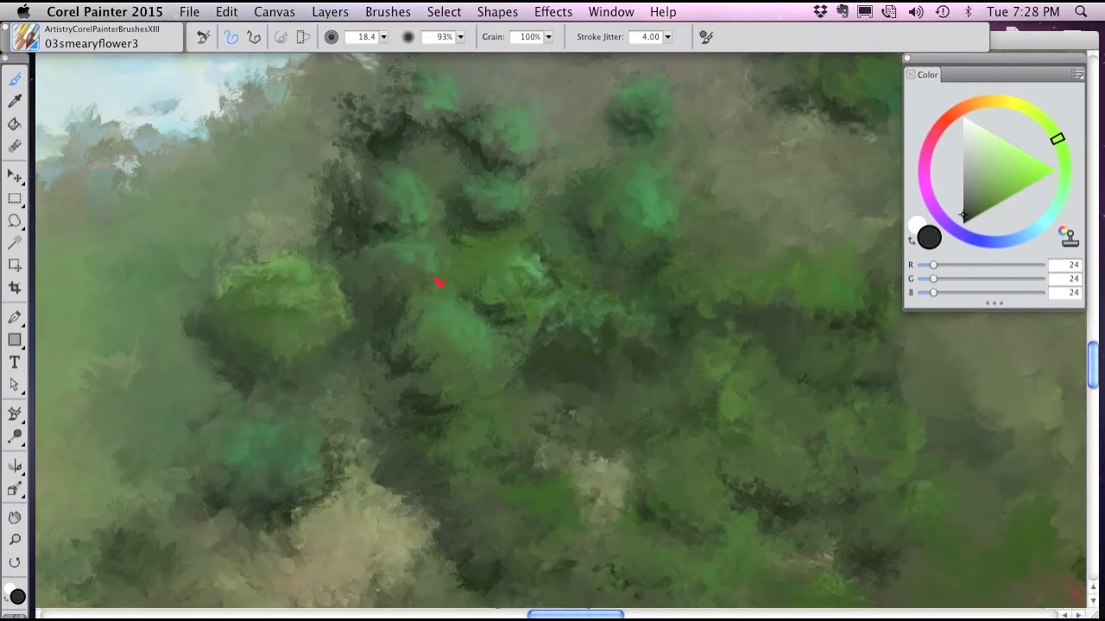
{"action": "left_click_drag", "start_coordinate": [989, 167], "coordinate": [993, 162]}
{"action": "key", "text": "super+t"}
{"action": "key", "text": "super+t"}
{"action": "mouse_move", "coordinate": [454, 304]}
{"action": "left_mouse_down"}
{"action": "mouse_move", "coordinate": [476, 333]}
{"action": "mouse_move", "coordinate": [473, 322]}
{"action": "left_mouse_up"}
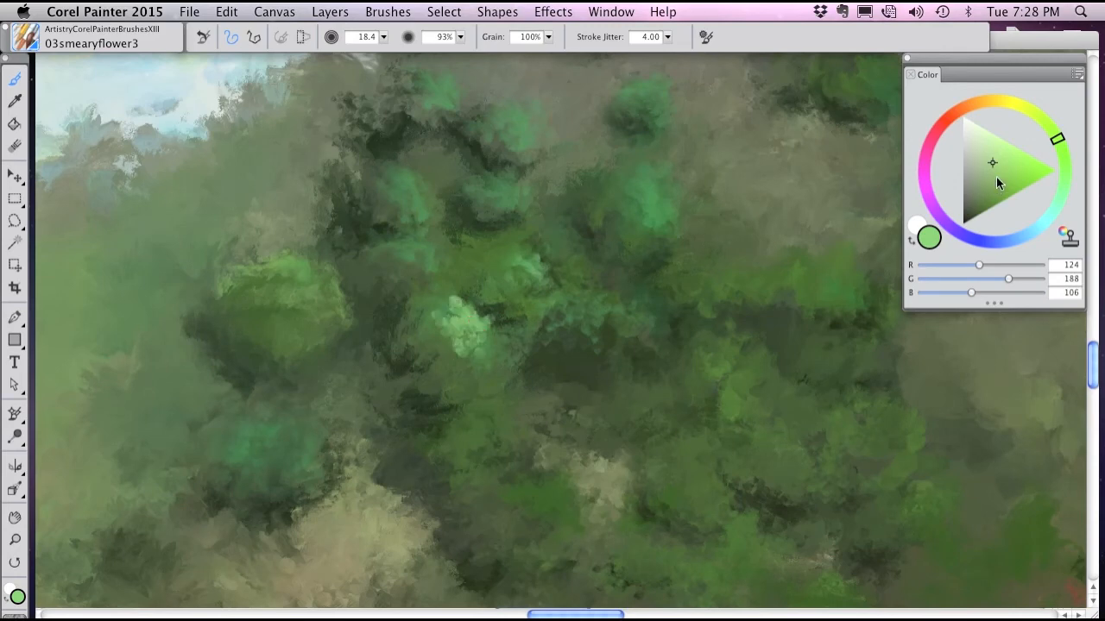
Blend a medium green (R 71, G 115, B 59) into the shaded side of the highlighted tree, using the source photo as reference.
{"action": "left_click_drag", "start_coordinate": [996, 177], "coordinate": [985, 188]}
{"action": "key", "text": "super+t"}
{"action": "key", "text": "super+t"}
{"action": "mouse_move", "coordinate": [474, 325]}
{"action": "left_mouse_down"}
{"action": "mouse_move", "coordinate": [457, 330]}
{"action": "mouse_move", "coordinate": [484, 370]}
{"action": "left_mouse_up"}
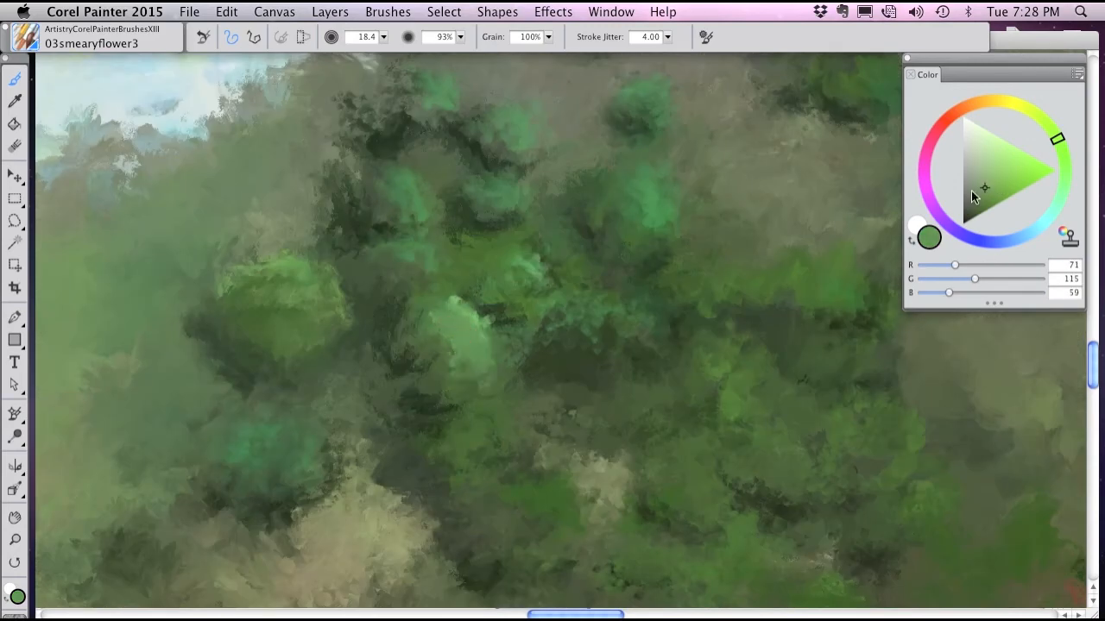
Paint near-black green (R 11, G 15, B 9) shadows beneath and around the hillside trees, checking against the source photo.
{"action": "left_click_drag", "start_coordinate": [975, 198], "coordinate": [809, 228]}
{"action": "mouse_move", "coordinate": [409, 369]}
{"action": "left_mouse_down"}
{"action": "mouse_move", "coordinate": [407, 380]}
{"action": "mouse_move", "coordinate": [439, 404]}
{"action": "mouse_move", "coordinate": [480, 375]}
{"action": "left_mouse_up"}
{"action": "key", "text": "super+t"}
{"action": "key", "text": "super+t"}
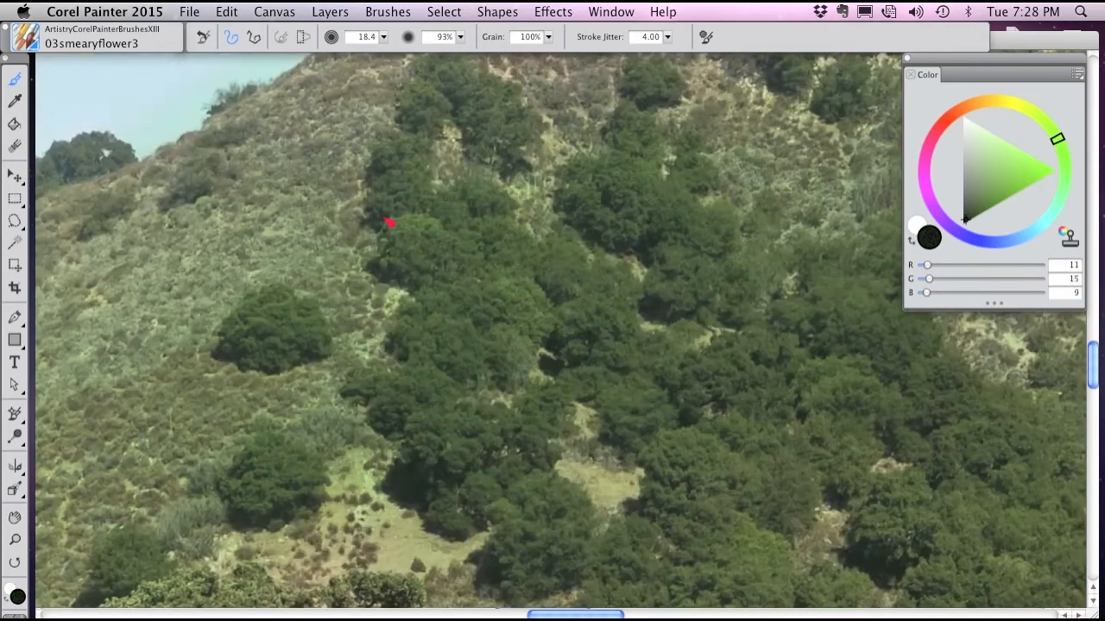
{"action": "mouse_move", "coordinate": [372, 206]}
{"action": "left_mouse_down"}
{"action": "mouse_move", "coordinate": [355, 171]}
{"action": "mouse_move", "coordinate": [342, 169]}
{"action": "mouse_move", "coordinate": [335, 201]}
{"action": "mouse_move", "coordinate": [416, 249]}
{"action": "mouse_move", "coordinate": [649, 223]}
{"action": "mouse_move", "coordinate": [386, 257]}
{"action": "mouse_move", "coordinate": [414, 217]}
{"action": "mouse_move", "coordinate": [388, 189]}
{"action": "mouse_move", "coordinate": [393, 179]}
{"action": "mouse_move", "coordinate": [426, 222]}
{"action": "mouse_move", "coordinate": [506, 276]}
{"action": "left_mouse_up"}
Dab green (R 93, G 162, B 74) into the large yellow-green tree and smear sampled olive (R 90, G 100, B 31) over its middle.
{"action": "left_click", "coordinate": [996, 175]}
{"action": "left_click_drag", "start_coordinate": [651, 231], "coordinate": [524, 399]}
{"action": "left_click_drag", "start_coordinate": [648, 218], "coordinate": [322, 147]}
{"action": "left_click_drag", "start_coordinate": [726, 236], "coordinate": [394, 255]}
{"action": "mouse_move", "coordinate": [614, 230]}
{"action": "left_mouse_down"}
{"action": "mouse_move", "coordinate": [447, 368]}
{"action": "mouse_move", "coordinate": [722, 127]}
{"action": "left_mouse_up"}
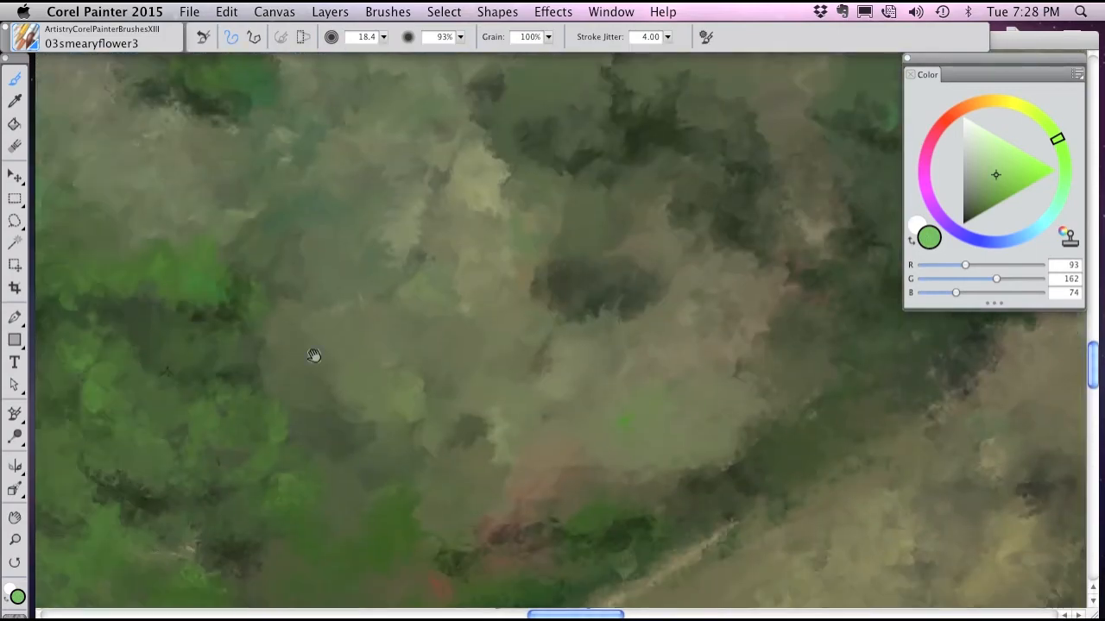
{"action": "left_click_drag", "start_coordinate": [315, 357], "coordinate": [824, 379]}
{"action": "mouse_move", "coordinate": [458, 340]}
{"action": "left_mouse_down"}
{"action": "mouse_move", "coordinate": [988, 307]}
{"action": "mouse_move", "coordinate": [715, 247]}
{"action": "left_mouse_up"}
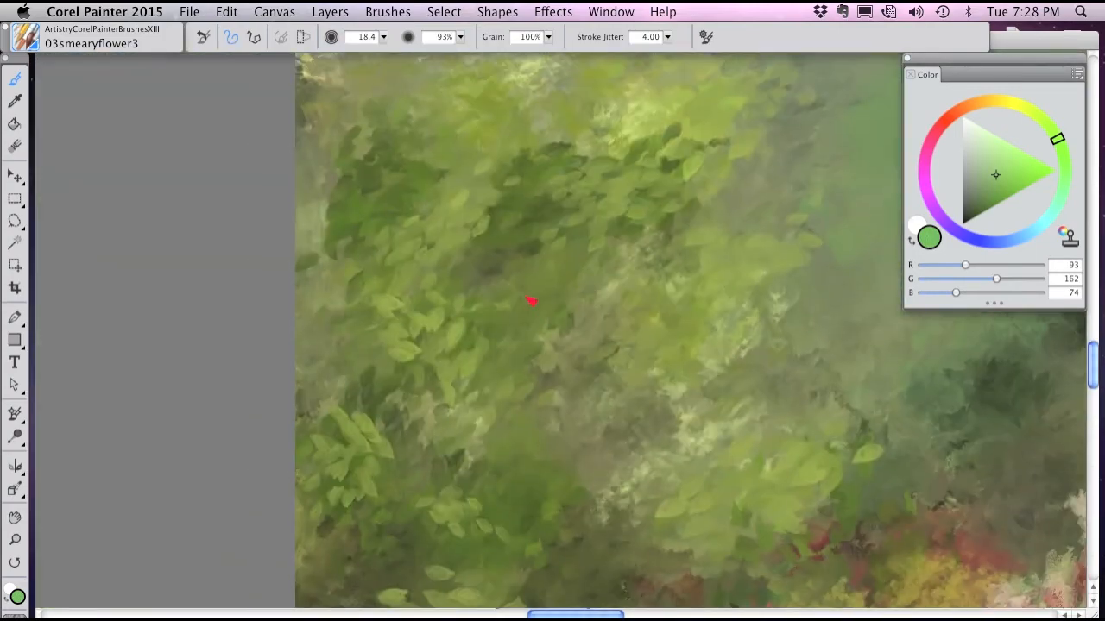
{"action": "key", "text": "super+z"}
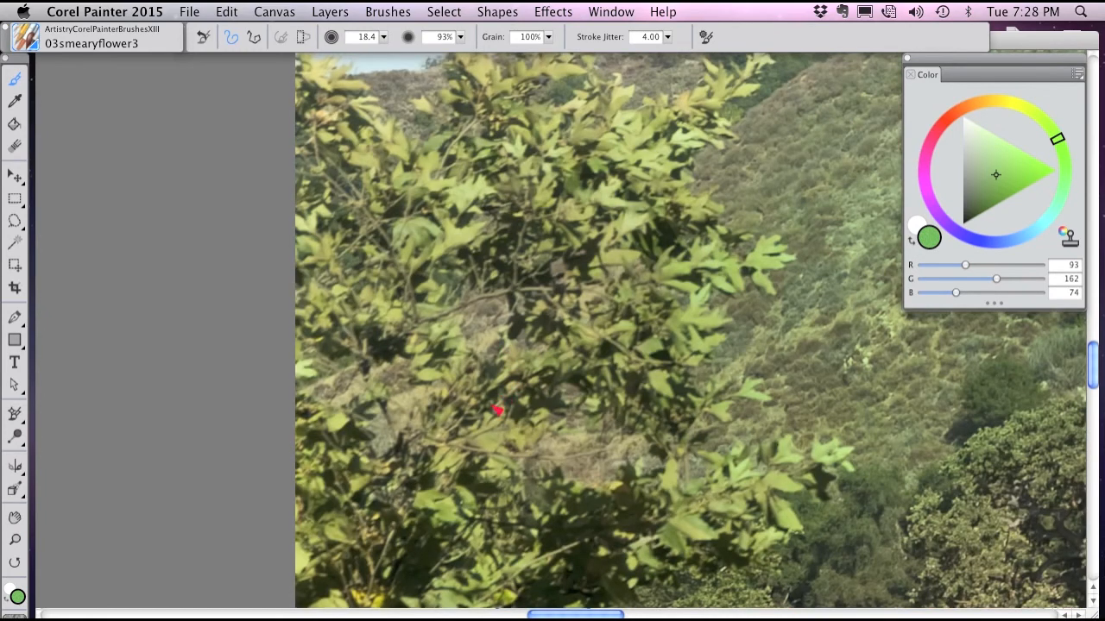
{"action": "key", "text": "super+t"}
{"action": "mouse_move", "coordinate": [556, 226]}
{"action": "left_mouse_down"}
{"action": "mouse_move", "coordinate": [552, 265]}
{"action": "mouse_move", "coordinate": [613, 228]}
{"action": "left_mouse_up"}
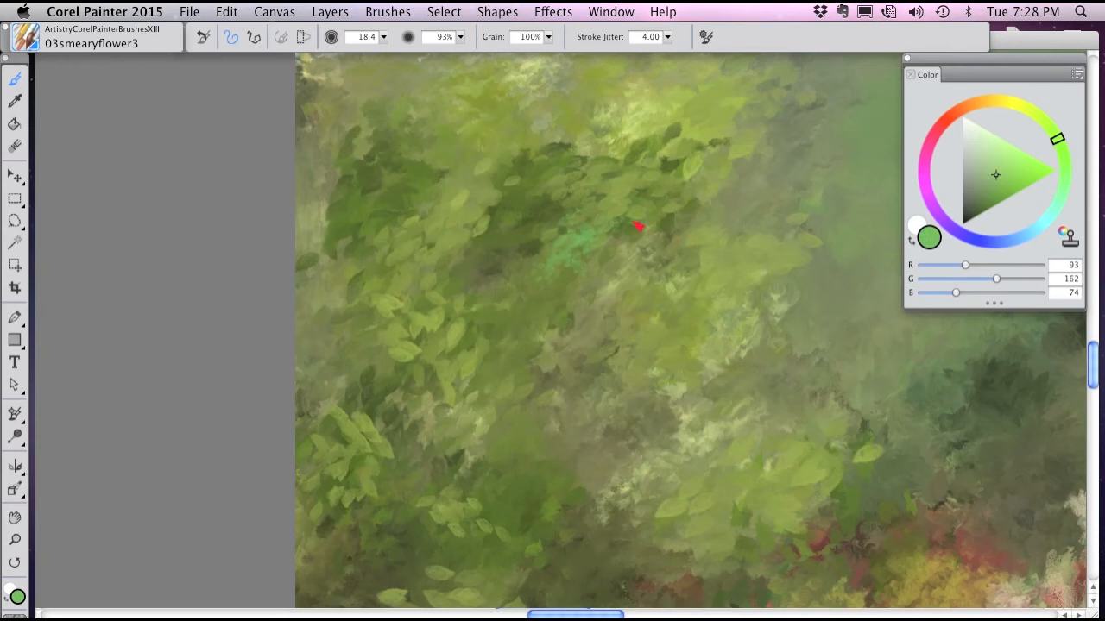
{"action": "left_click", "coordinate": [609, 244], "text": "alt"}
{"action": "mouse_move", "coordinate": [552, 299]}
{"action": "left_mouse_down"}
{"action": "mouse_move", "coordinate": [574, 252]}
{"action": "mouse_move", "coordinate": [542, 278]}
{"action": "mouse_move", "coordinate": [620, 204]}
{"action": "mouse_move", "coordinate": [571, 254]}
{"action": "mouse_move", "coordinate": [650, 196]}
{"action": "mouse_move", "coordinate": [648, 214]}
{"action": "mouse_move", "coordinate": [608, 232]}
{"action": "mouse_move", "coordinate": [562, 296]}
{"action": "mouse_move", "coordinate": [506, 271]}
{"action": "mouse_move", "coordinate": [532, 226]}
{"action": "mouse_move", "coordinate": [450, 273]}
{"action": "mouse_move", "coordinate": [499, 236]}
{"action": "mouse_move", "coordinate": [516, 276]}
{"action": "mouse_move", "coordinate": [453, 358]}
{"action": "mouse_move", "coordinate": [508, 342]}
{"action": "mouse_move", "coordinate": [535, 387]}
{"action": "mouse_move", "coordinate": [581, 329]}
{"action": "mouse_move", "coordinate": [601, 274]}
{"action": "mouse_move", "coordinate": [592, 432]}
{"action": "mouse_move", "coordinate": [633, 437]}
{"action": "left_mouse_up"}
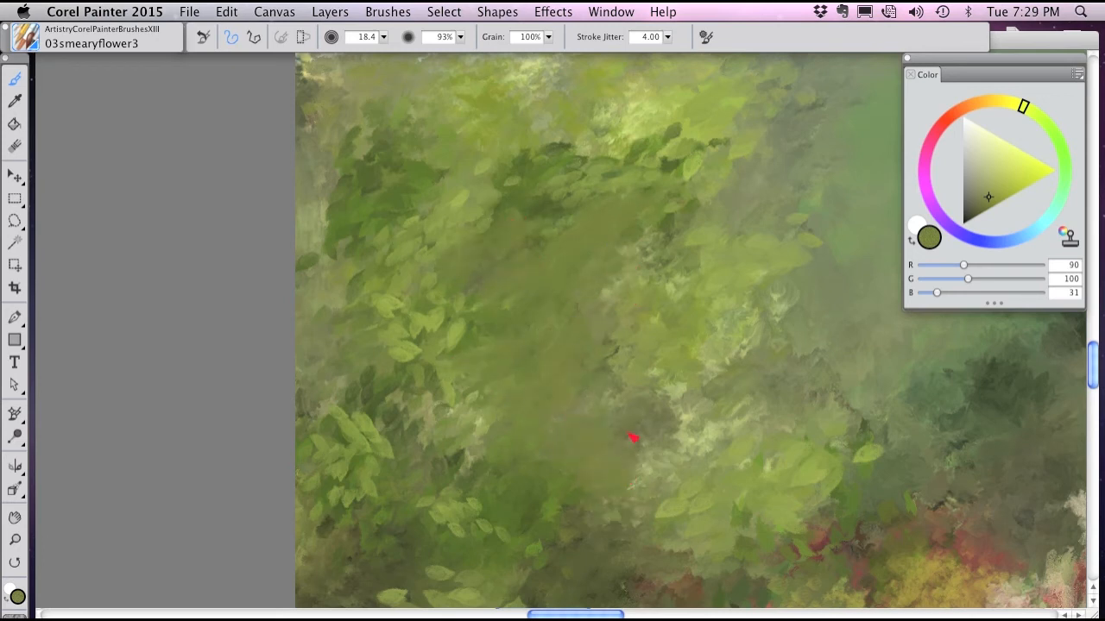
Paint a near-black (R 9, G 9, B 3) gap in the middle of the yellow-green tree, following the source photo.
{"action": "left_click", "coordinate": [966, 221]}
{"action": "key", "text": "super+t"}
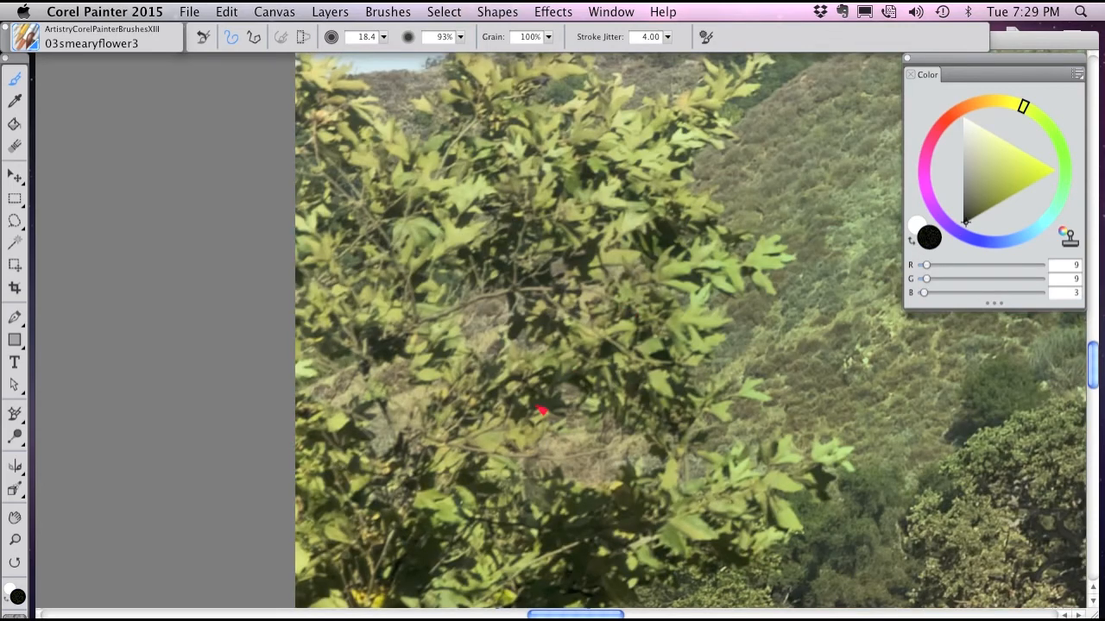
{"action": "key", "text": "super+t"}
{"action": "mouse_move", "coordinate": [538, 399]}
{"action": "left_mouse_down"}
{"action": "mouse_move", "coordinate": [548, 311]}
{"action": "mouse_move", "coordinate": [555, 324]}
{"action": "mouse_move", "coordinate": [542, 360]}
{"action": "left_mouse_up"}
Shift the hue to green and paint dark green (R 41, G 73, B 25) over the dark gap in the foliage.
{"action": "left_click", "coordinate": [1006, 184]}
{"action": "left_click", "coordinate": [973, 190]}
{"action": "left_click_drag", "start_coordinate": [1021, 110], "coordinate": [1032, 115]}
{"action": "left_click", "coordinate": [981, 203]}
{"action": "mouse_move", "coordinate": [587, 315]}
{"action": "left_mouse_down"}
{"action": "mouse_move", "coordinate": [523, 333]}
{"action": "mouse_move", "coordinate": [503, 363]}
{"action": "mouse_move", "coordinate": [583, 345]}
{"action": "left_mouse_up"}
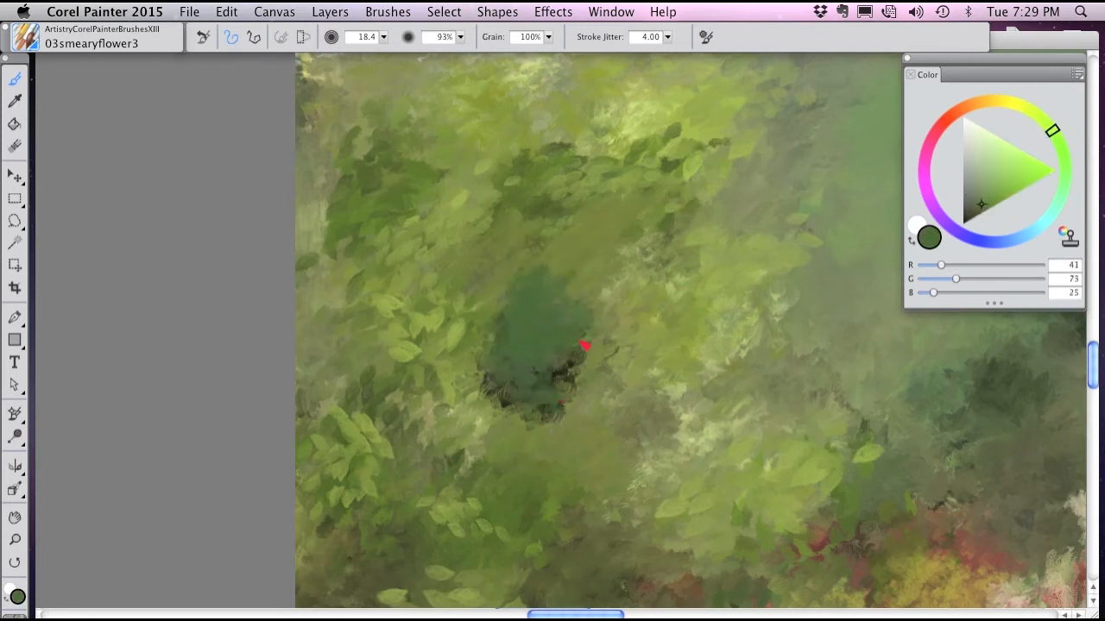
Sample the surrounding olive (R 92, G 105, B 40) and smear it over the dark green patch in the tree.
{"action": "left_click", "coordinate": [607, 253], "text": "alt"}
{"action": "mouse_move", "coordinate": [606, 254]}
{"action": "left_mouse_down"}
{"action": "mouse_move", "coordinate": [546, 340]}
{"action": "mouse_move", "coordinate": [550, 295]}
{"action": "mouse_move", "coordinate": [525, 289]}
{"action": "mouse_move", "coordinate": [551, 308]}
{"action": "mouse_move", "coordinate": [527, 413]}
{"action": "mouse_move", "coordinate": [540, 425]}
{"action": "mouse_move", "coordinate": [593, 402]}
{"action": "mouse_move", "coordinate": [607, 346]}
{"action": "mouse_move", "coordinate": [621, 338]}
{"action": "mouse_move", "coordinate": [496, 394]}
{"action": "mouse_move", "coordinate": [520, 348]}
{"action": "mouse_move", "coordinate": [499, 313]}
{"action": "left_mouse_up"}
Smear the foliage above the middle of the yellow-green tree with the 13leaves2 brush at size 67.1 in olive.
{"action": "left_click", "coordinate": [28, 39]}
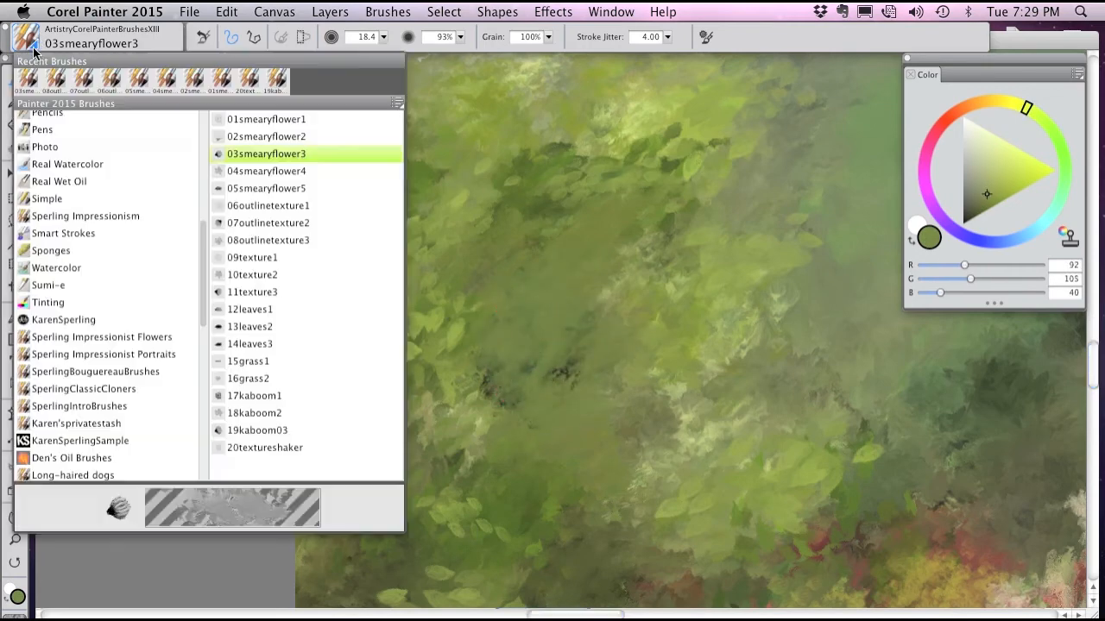
{"action": "left_click", "coordinate": [263, 328]}
{"action": "mouse_move", "coordinate": [563, 235]}
{"action": "left_mouse_down"}
{"action": "mouse_move", "coordinate": [628, 148]}
{"action": "mouse_move", "coordinate": [598, 158]}
{"action": "mouse_move", "coordinate": [596, 138]}
{"action": "mouse_move", "coordinate": [598, 184]}
{"action": "mouse_move", "coordinate": [660, 239]}
{"action": "left_mouse_up"}
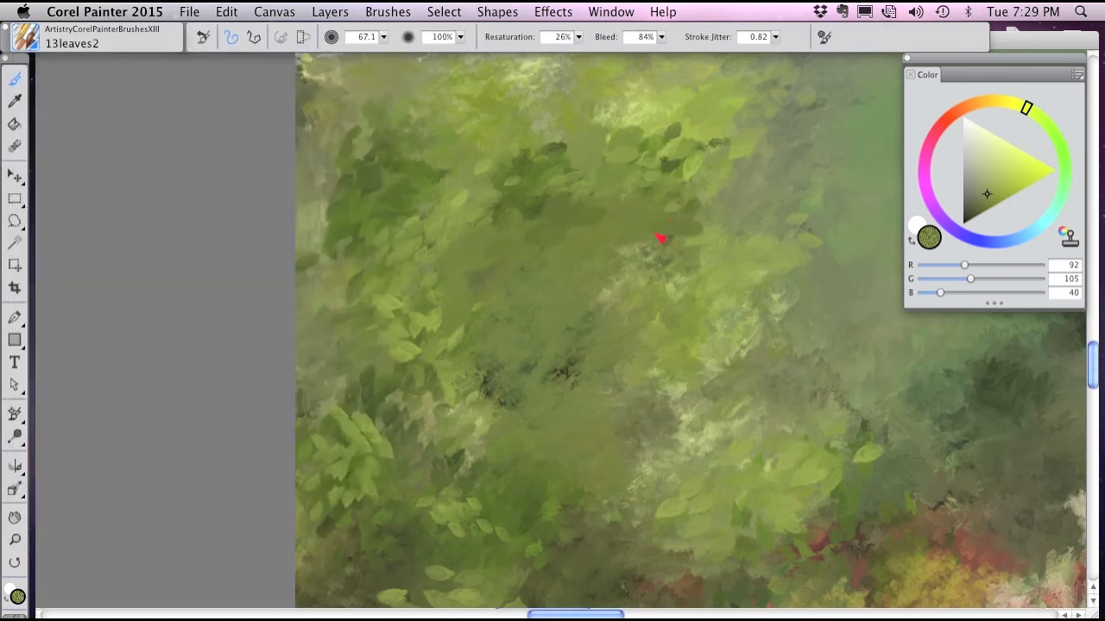
Paint large leaves in the middle of the tree with 14leaves3 at size 96.6, changing the colour to yellow-green (R 110, G 133, B 17).
{"action": "left_click", "coordinate": [26, 38]}
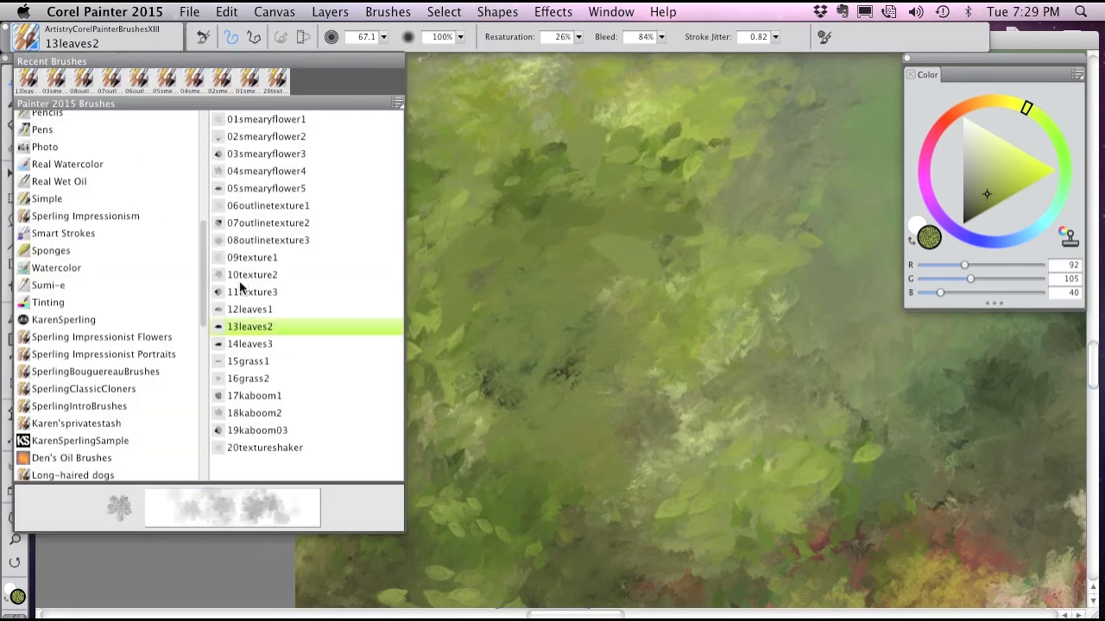
{"action": "left_click", "coordinate": [252, 345]}
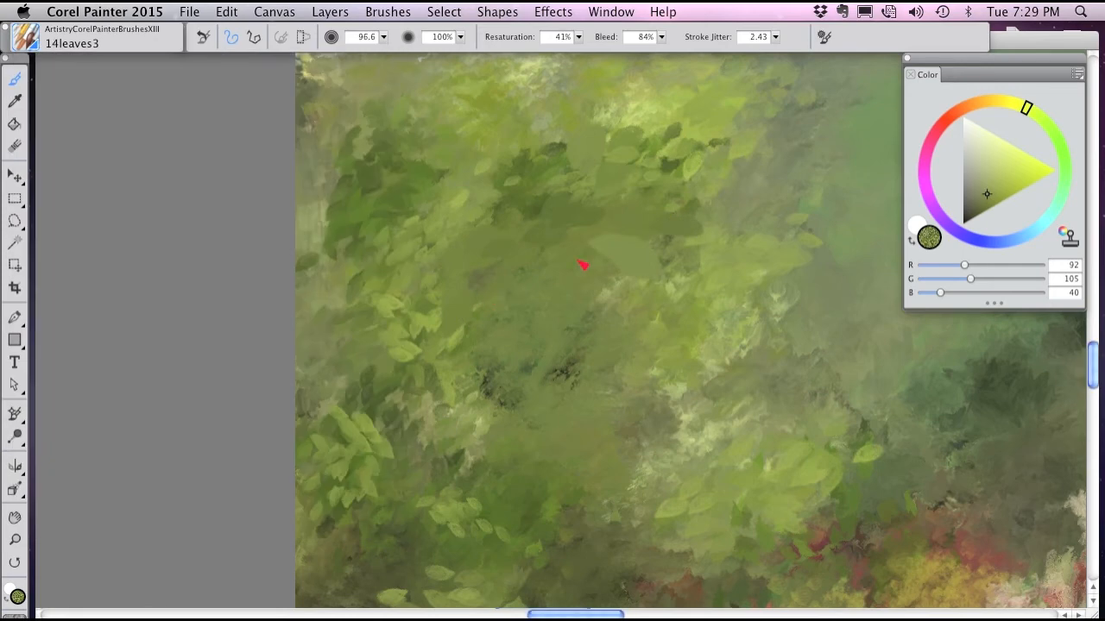
{"action": "left_click_drag", "start_coordinate": [577, 260], "coordinate": [656, 225]}
{"action": "left_click", "coordinate": [1006, 191]}
{"action": "mouse_move", "coordinate": [653, 267]}
{"action": "left_mouse_down"}
{"action": "mouse_move", "coordinate": [555, 289]}
{"action": "mouse_move", "coordinate": [561, 302]}
{"action": "left_mouse_up"}
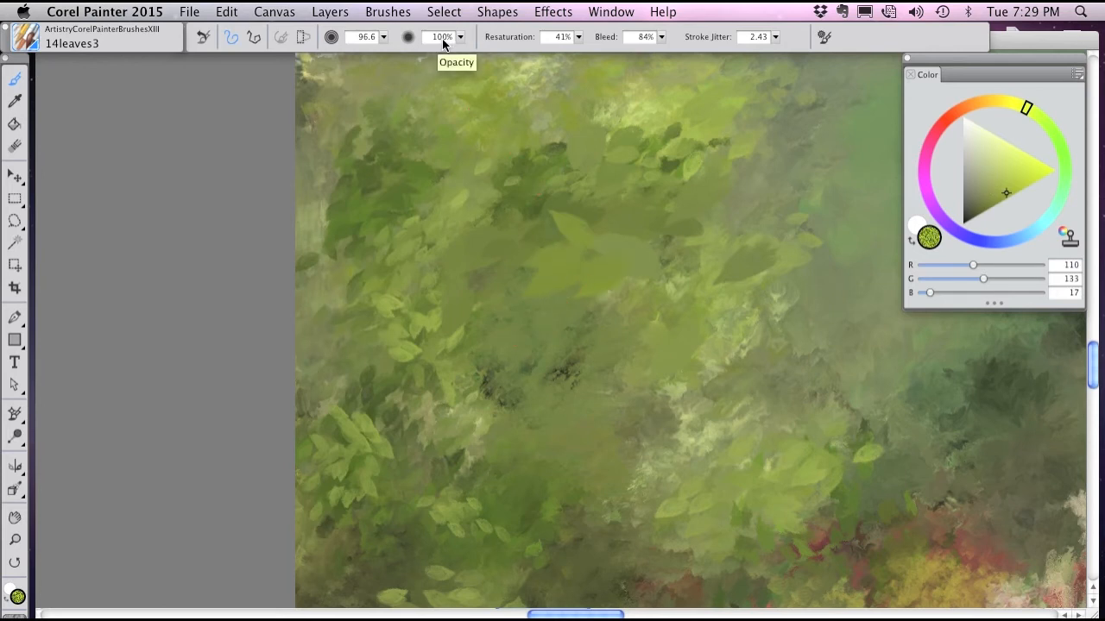
Set the leaf brush to size 20.5 and opacity 99%, and scatter small yellow-green leaves over the tree's left and lower foliage.
{"action": "mouse_move", "coordinate": [461, 38]}
{"action": "left_mouse_down"}
{"action": "mouse_move", "coordinate": [382, 41]}
{"action": "mouse_move", "coordinate": [362, 58]}
{"action": "left_mouse_up"}
{"action": "left_click_drag", "start_coordinate": [435, 341], "coordinate": [512, 309]}
{"action": "left_click_drag", "start_coordinate": [437, 298], "coordinate": [496, 224]}
{"action": "mouse_move", "coordinate": [383, 37]}
{"action": "left_mouse_down"}
{"action": "mouse_move", "coordinate": [373, 54]}
{"action": "mouse_move", "coordinate": [386, 83]}
{"action": "left_mouse_up"}
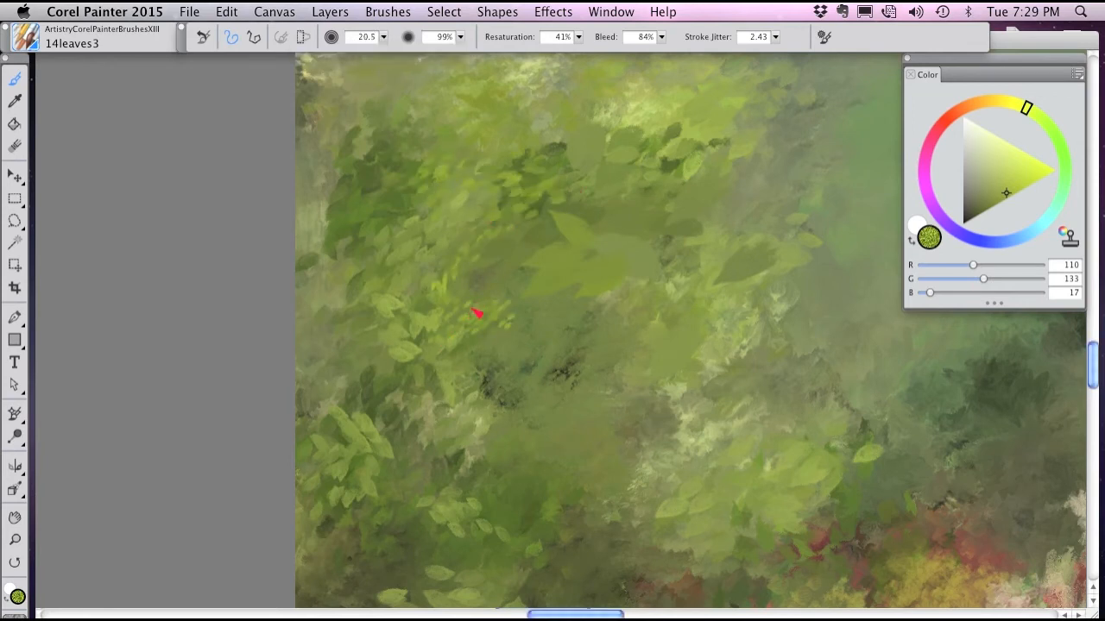
{"action": "mouse_move", "coordinate": [436, 438]}
{"action": "left_mouse_down"}
{"action": "mouse_move", "coordinate": [474, 426]}
{"action": "mouse_move", "coordinate": [477, 471]}
{"action": "mouse_move", "coordinate": [456, 490]}
{"action": "mouse_move", "coordinate": [568, 528]}
{"action": "mouse_move", "coordinate": [547, 541]}
{"action": "mouse_move", "coordinate": [608, 535]}
{"action": "left_mouse_up"}
Stroke fine blades into the grassy patch beside the flowers with the 15grass1 brush at size 13.4.
{"action": "left_click", "coordinate": [33, 45]}
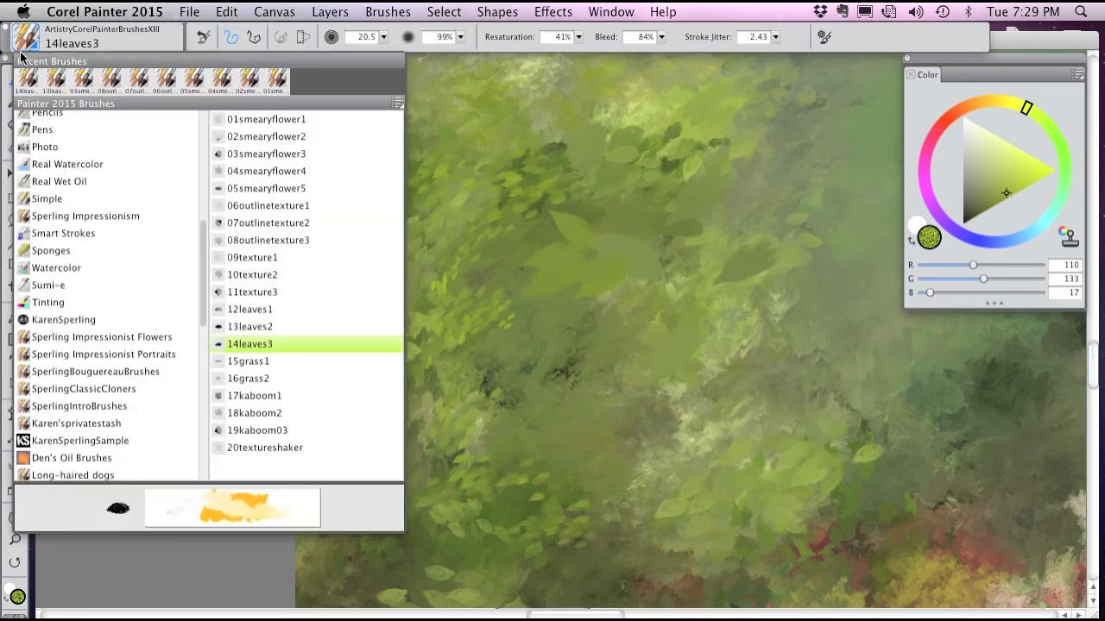
{"action": "left_click", "coordinate": [259, 362]}
{"action": "mouse_move", "coordinate": [641, 512]}
{"action": "left_mouse_down"}
{"action": "mouse_move", "coordinate": [523, 210]}
{"action": "mouse_move", "coordinate": [500, 103]}
{"action": "left_mouse_up"}
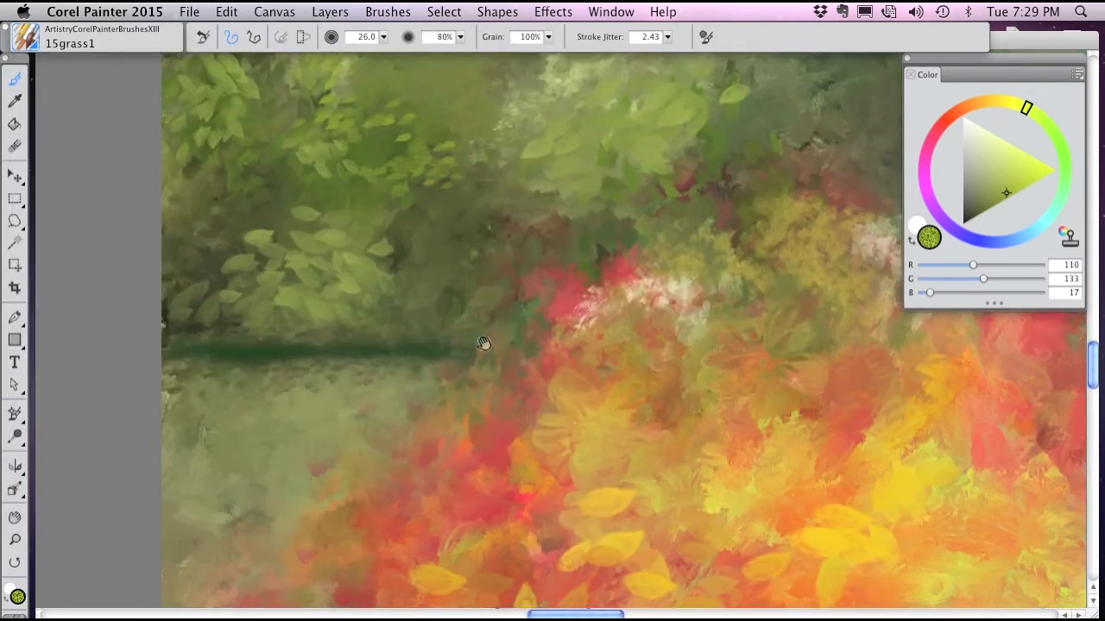
{"action": "left_click_drag", "start_coordinate": [483, 343], "coordinate": [590, 236]}
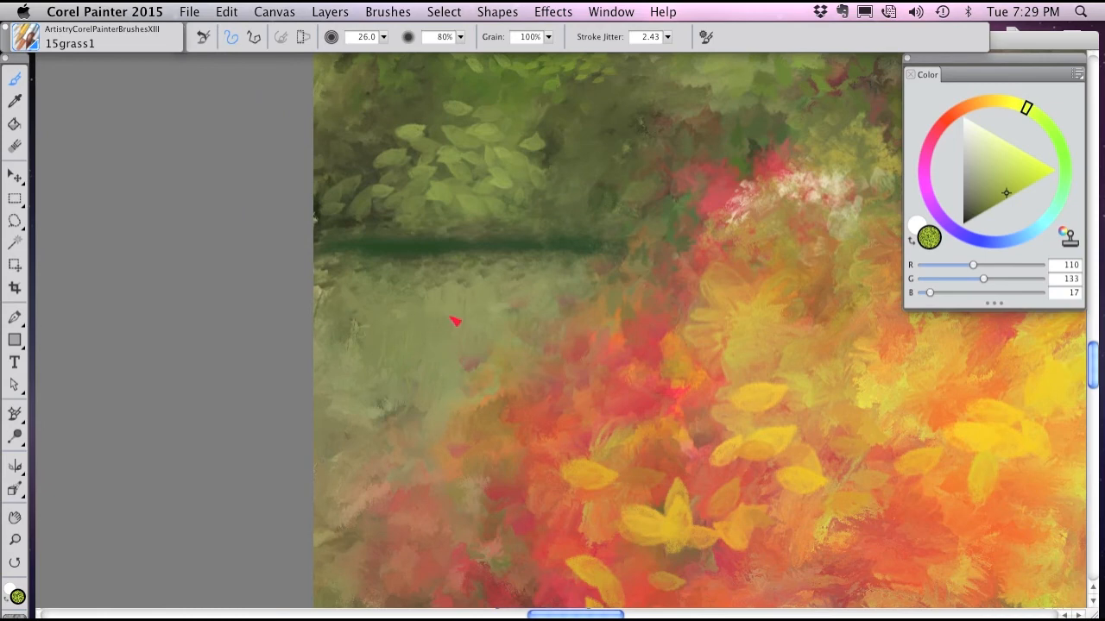
{"action": "left_click_drag", "start_coordinate": [383, 37], "coordinate": [360, 86]}
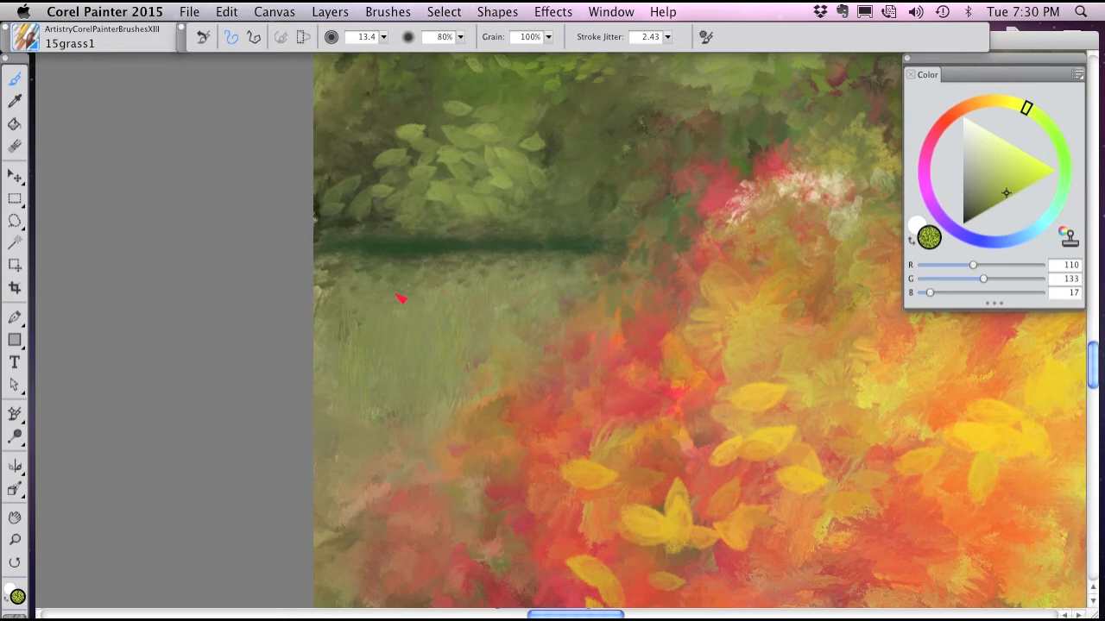
Undo an oversized 16grass2 stroke, set the brush size to 11.8 and paint a yellow-green clump in the grassy patch.
{"action": "left_click", "coordinate": [28, 47]}
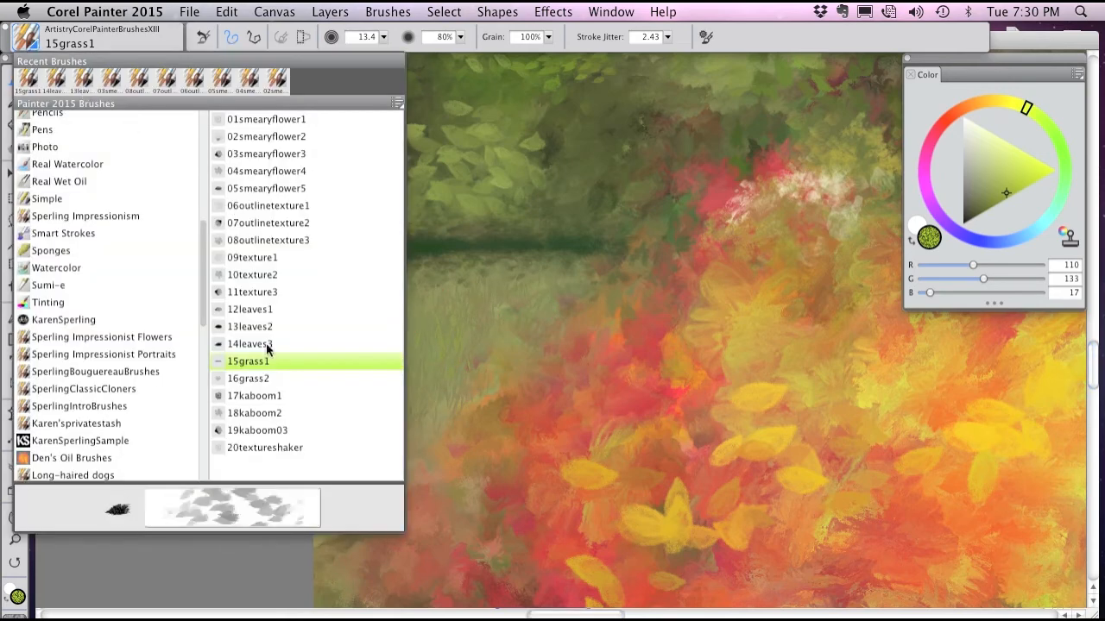
{"action": "left_click", "coordinate": [259, 378]}
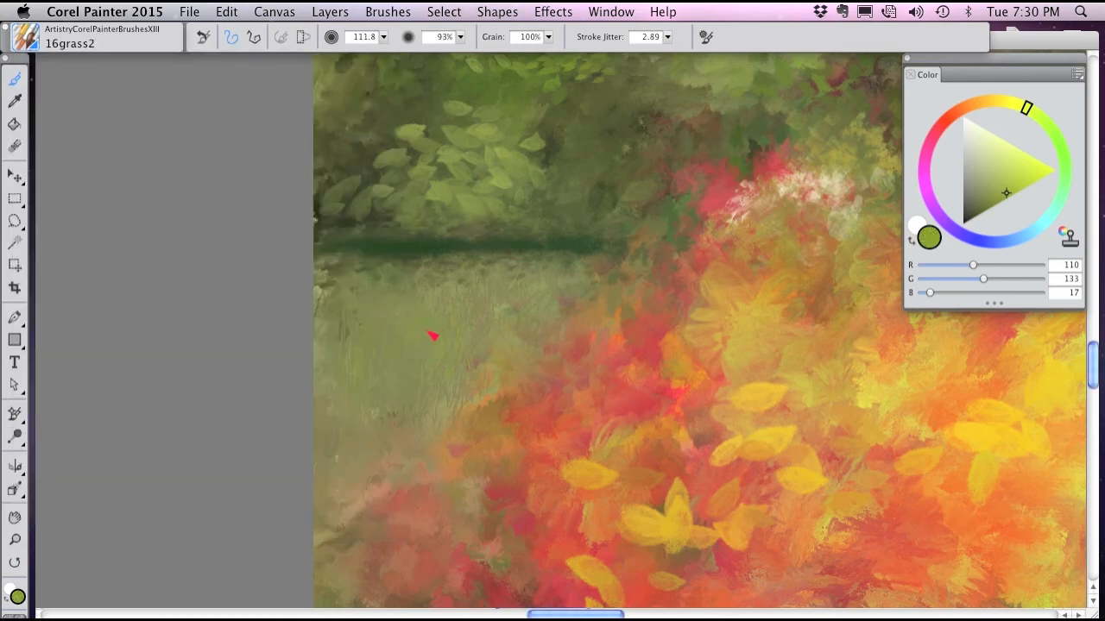
{"action": "key", "text": "super+z"}
{"action": "left_click", "coordinate": [384, 37]}
{"action": "left_click", "coordinate": [374, 50]}
{"action": "left_click_drag", "start_coordinate": [373, 62], "coordinate": [362, 72]}
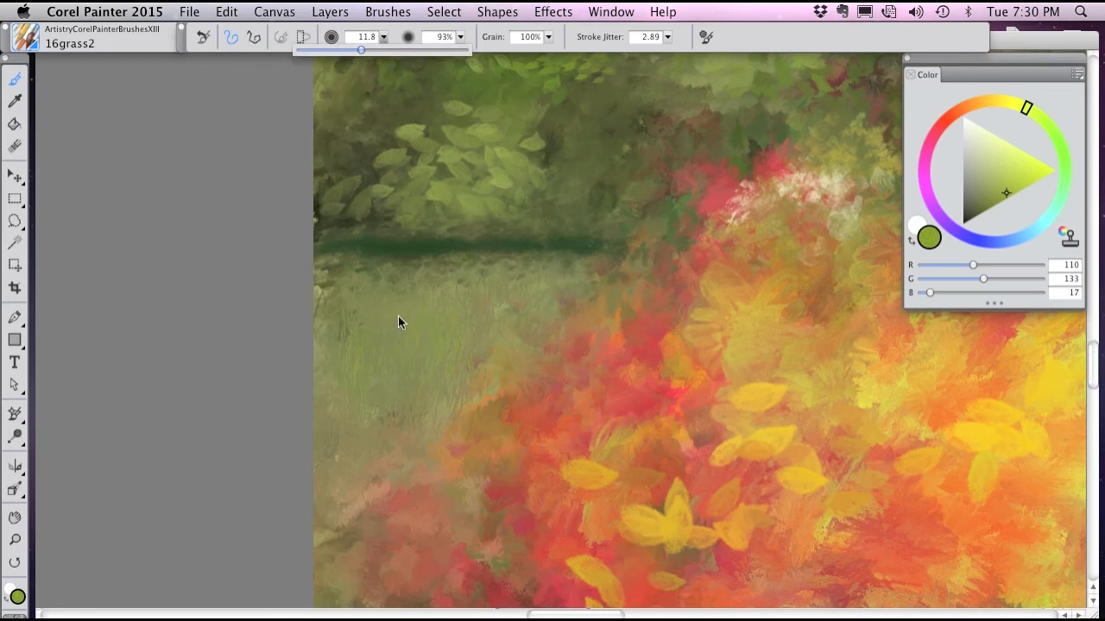
{"action": "left_click", "coordinate": [391, 298]}
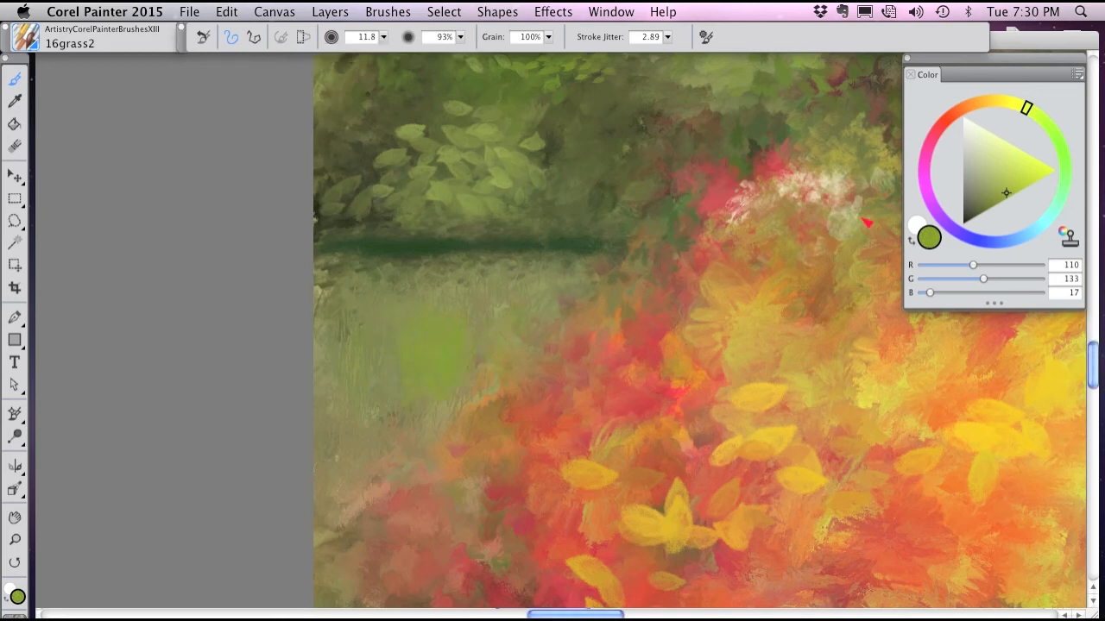
Brush dark olive (R 39, G 47, B 5) grass strokes around the bright clump and along the grass's left edge.
{"action": "left_click", "coordinate": [979, 213]}
{"action": "left_click_drag", "start_coordinate": [393, 384], "coordinate": [395, 433]}
{"action": "left_click_drag", "start_coordinate": [366, 363], "coordinate": [355, 470]}
{"action": "mouse_move", "coordinate": [333, 339]}
{"action": "left_mouse_down"}
{"action": "mouse_move", "coordinate": [340, 463]}
{"action": "mouse_move", "coordinate": [430, 429]}
{"action": "mouse_move", "coordinate": [459, 379]}
{"action": "mouse_move", "coordinate": [464, 354]}
{"action": "mouse_move", "coordinate": [430, 325]}
{"action": "mouse_move", "coordinate": [407, 324]}
{"action": "mouse_move", "coordinate": [417, 301]}
{"action": "mouse_move", "coordinate": [452, 368]}
{"action": "mouse_move", "coordinate": [471, 385]}
{"action": "left_mouse_up"}
{"action": "mouse_move", "coordinate": [440, 429]}
{"action": "left_mouse_down"}
{"action": "mouse_move", "coordinate": [356, 491]}
{"action": "mouse_move", "coordinate": [311, 499]}
{"action": "left_mouse_up"}
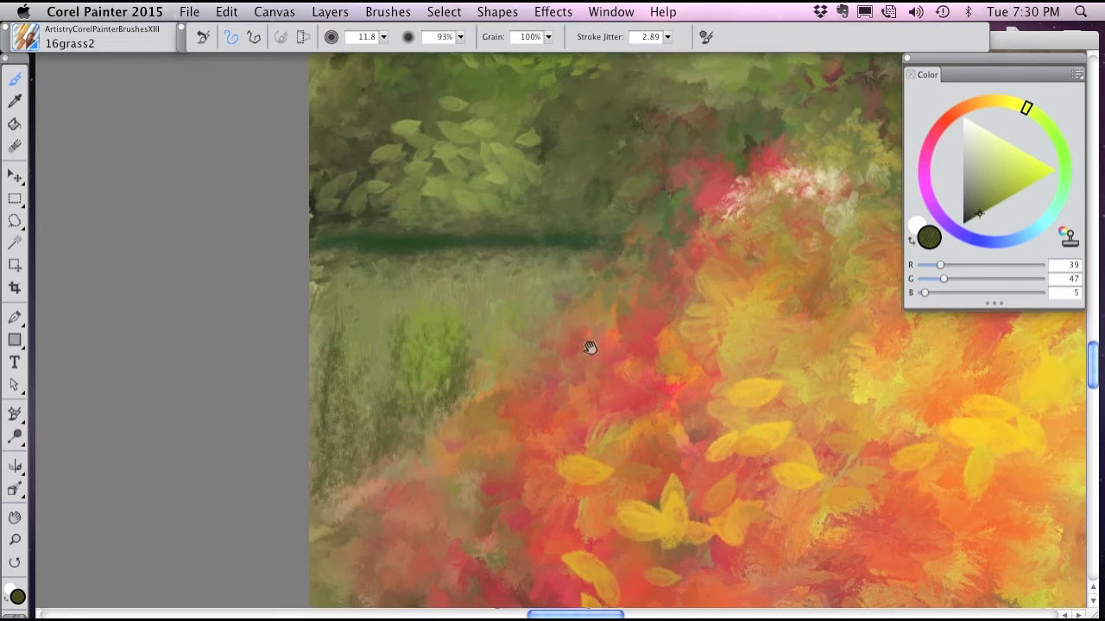
Dab over the orange and yellow flowers with 17kaboom1 at size 51.9 and 18kaboom2 at size 18.7.
{"action": "left_click_drag", "start_coordinate": [607, 372], "coordinate": [441, 216]}
{"action": "left_click", "coordinate": [26, 37]}
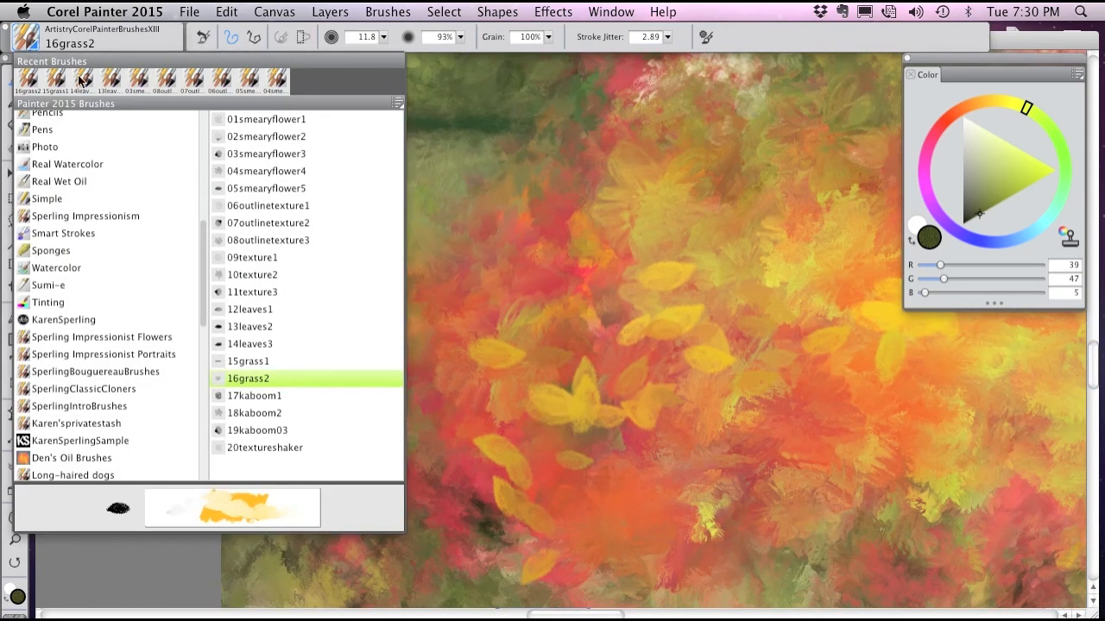
{"action": "left_click", "coordinate": [269, 396]}
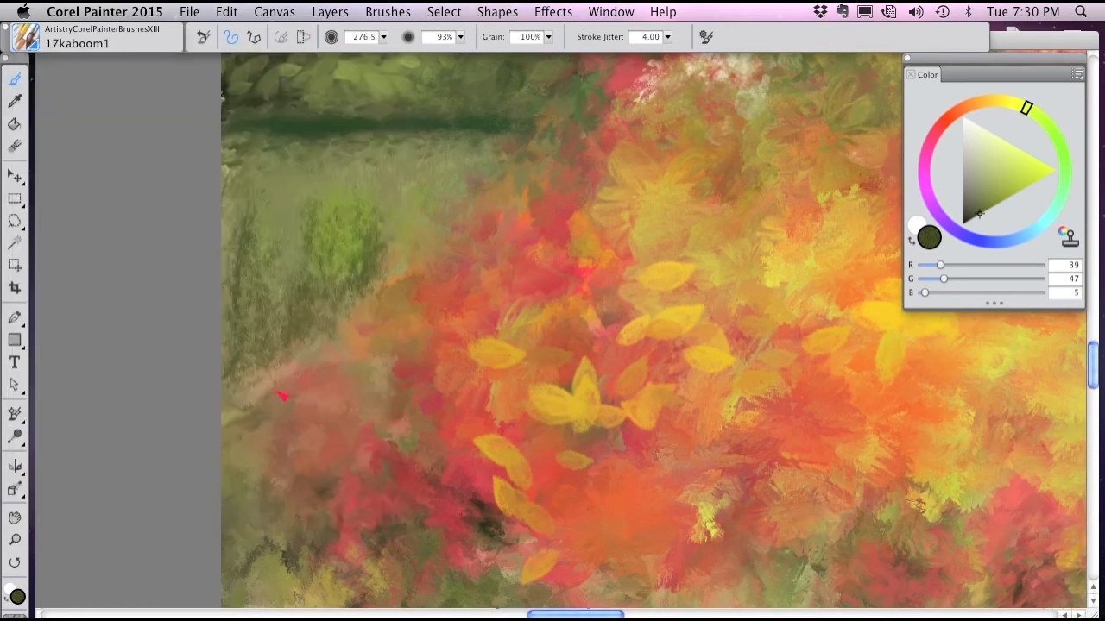
{"action": "mouse_move", "coordinate": [720, 427]}
{"action": "left_mouse_down"}
{"action": "mouse_move", "coordinate": [501, 443]}
{"action": "mouse_move", "coordinate": [392, 499]}
{"action": "left_mouse_up"}
{"action": "left_click_drag", "start_coordinate": [633, 280], "coordinate": [647, 270]}
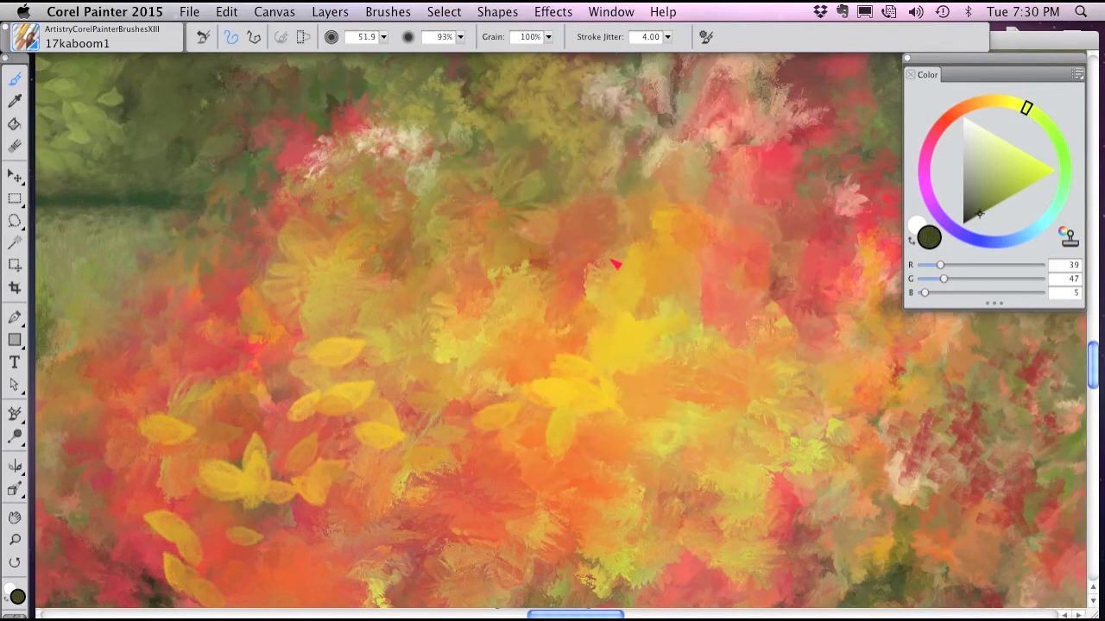
{"action": "scroll", "coordinate": [574, 266], "scroll_direction": "up", "scroll_amount": 3}
{"action": "mouse_move", "coordinate": [574, 265]}
{"action": "left_mouse_down"}
{"action": "mouse_move", "coordinate": [607, 202]}
{"action": "mouse_move", "coordinate": [697, 225]}
{"action": "mouse_move", "coordinate": [756, 260]}
{"action": "mouse_move", "coordinate": [795, 308]}
{"action": "mouse_move", "coordinate": [777, 400]}
{"action": "mouse_move", "coordinate": [809, 455]}
{"action": "mouse_move", "coordinate": [780, 499]}
{"action": "left_mouse_up"}
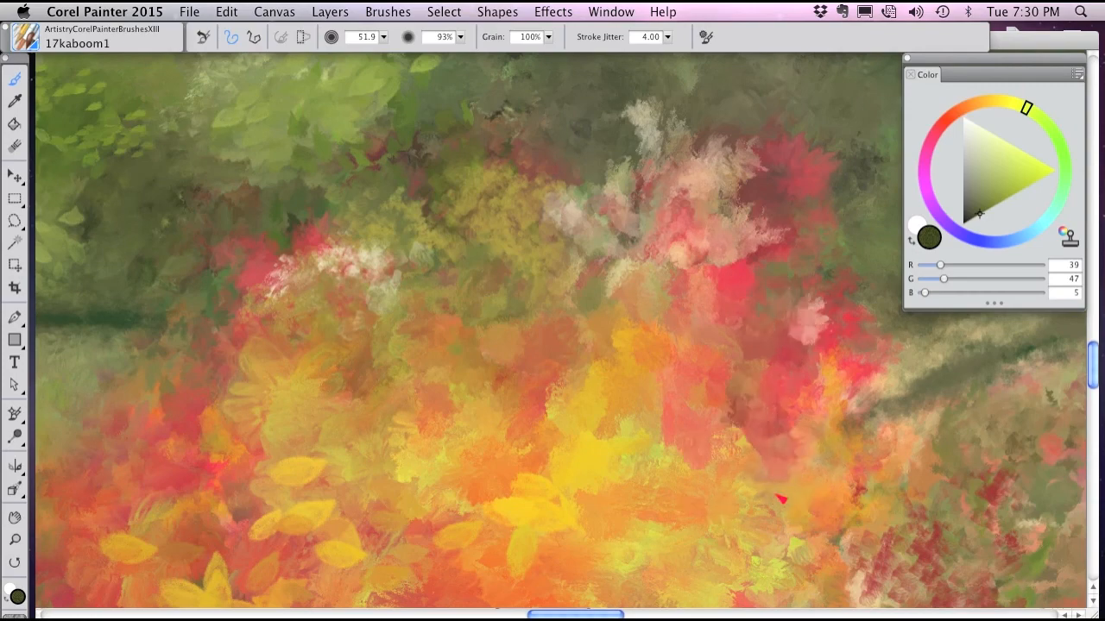
{"action": "scroll", "coordinate": [759, 357], "scroll_direction": "down", "scroll_amount": 4}
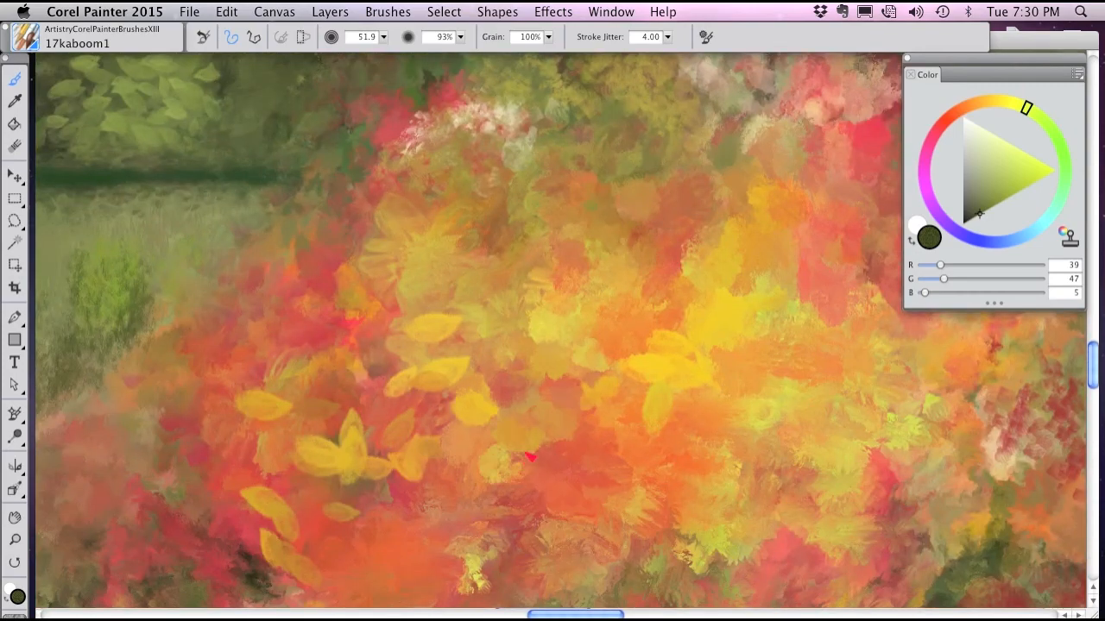
{"action": "left_click", "coordinate": [25, 39]}
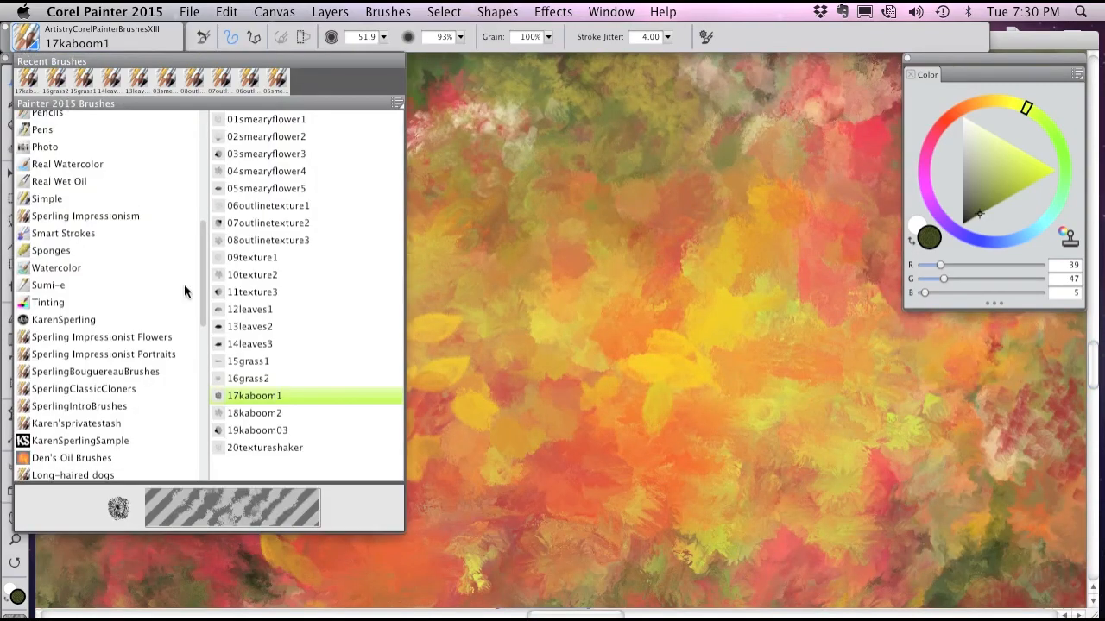
{"action": "left_click", "coordinate": [260, 409]}
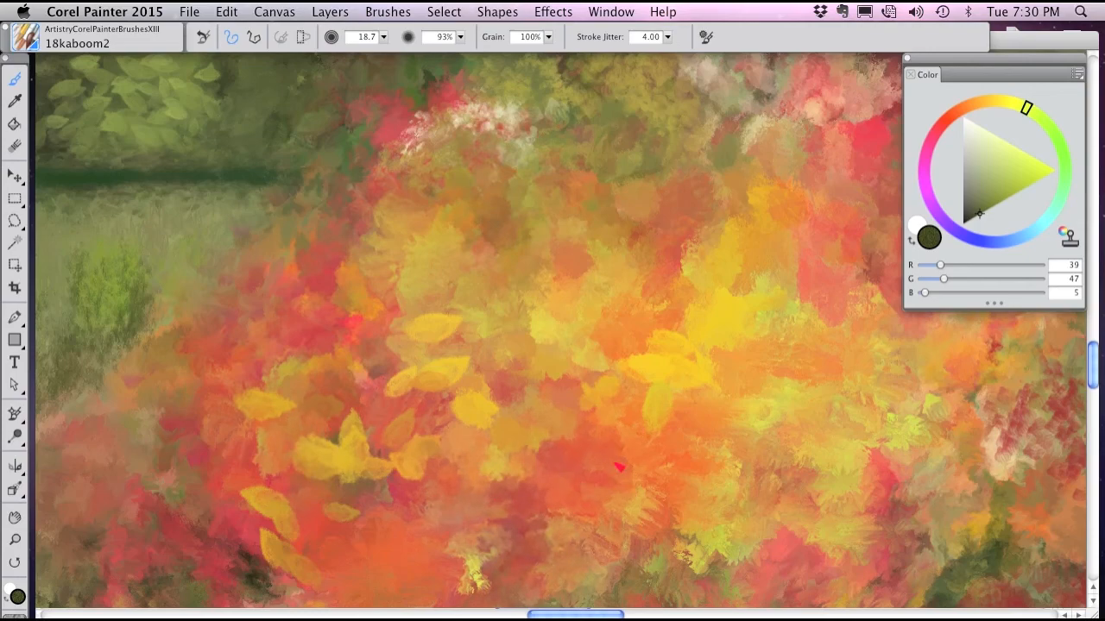
Break up the red, green and yellow flower areas into dabs with the 19kaboom03 brush at size 20.4.
{"action": "left_click", "coordinate": [31, 45]}
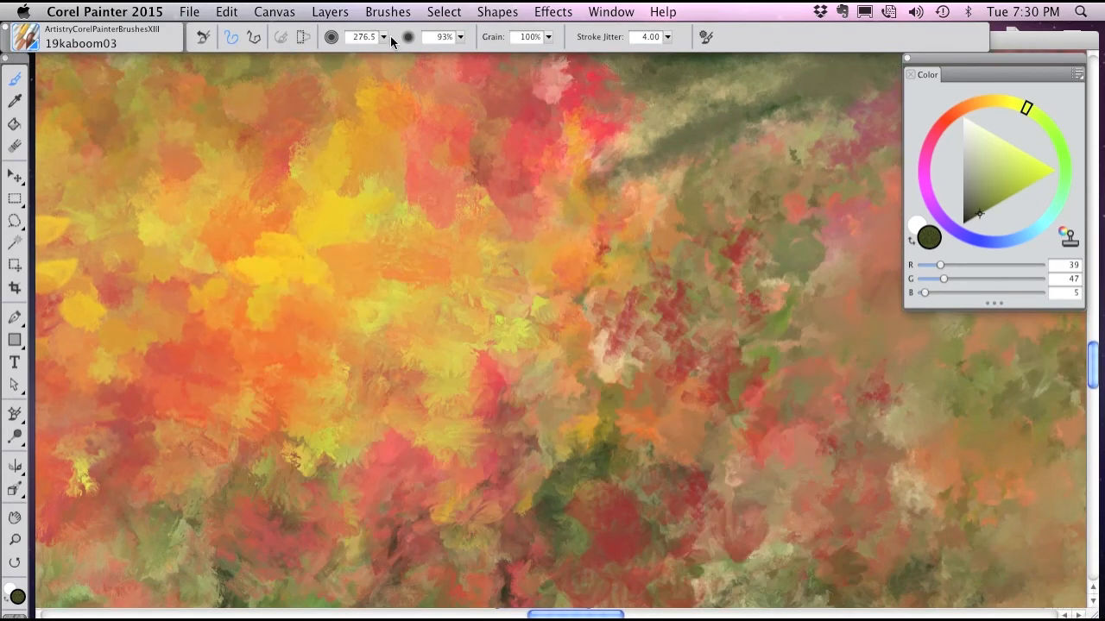
{"action": "left_click_drag", "start_coordinate": [385, 37], "coordinate": [322, 55]}
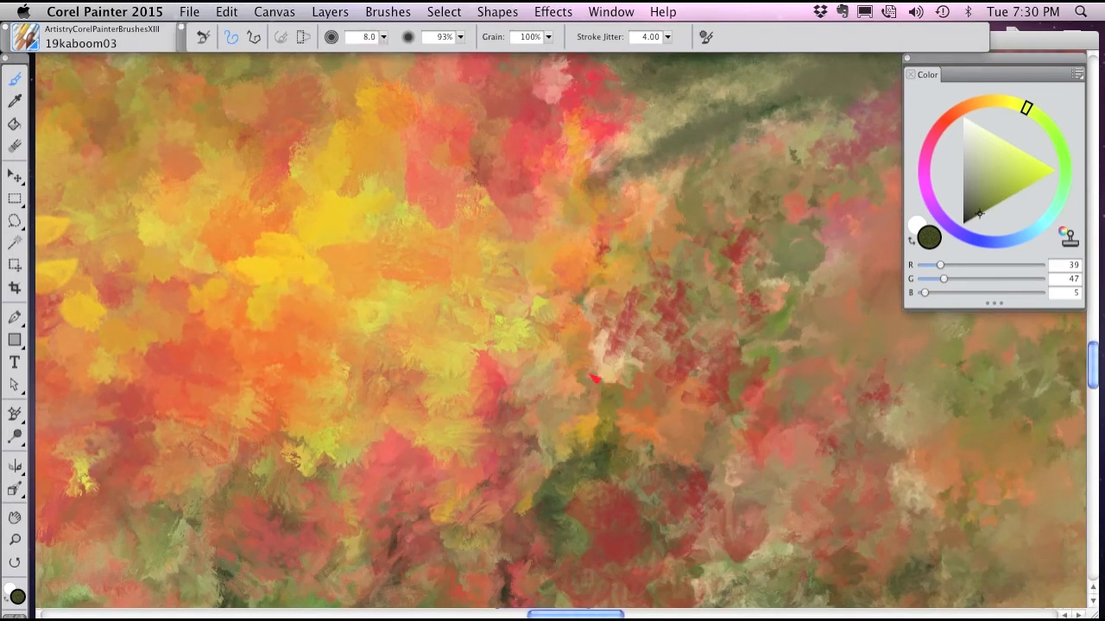
{"action": "left_click", "coordinate": [386, 37]}
{"action": "left_click", "coordinate": [354, 51]}
{"action": "mouse_move", "coordinate": [563, 330]}
{"action": "left_mouse_down"}
{"action": "mouse_move", "coordinate": [666, 375]}
{"action": "mouse_move", "coordinate": [699, 294]}
{"action": "mouse_move", "coordinate": [768, 363]}
{"action": "mouse_move", "coordinate": [803, 526]}
{"action": "mouse_move", "coordinate": [513, 507]}
{"action": "mouse_move", "coordinate": [346, 394]}
{"action": "left_mouse_up"}
Blend the red and green foliage beside the yellow flowers with the 20textureshaker brush at size 84.2.
{"action": "left_click", "coordinate": [66, 40]}
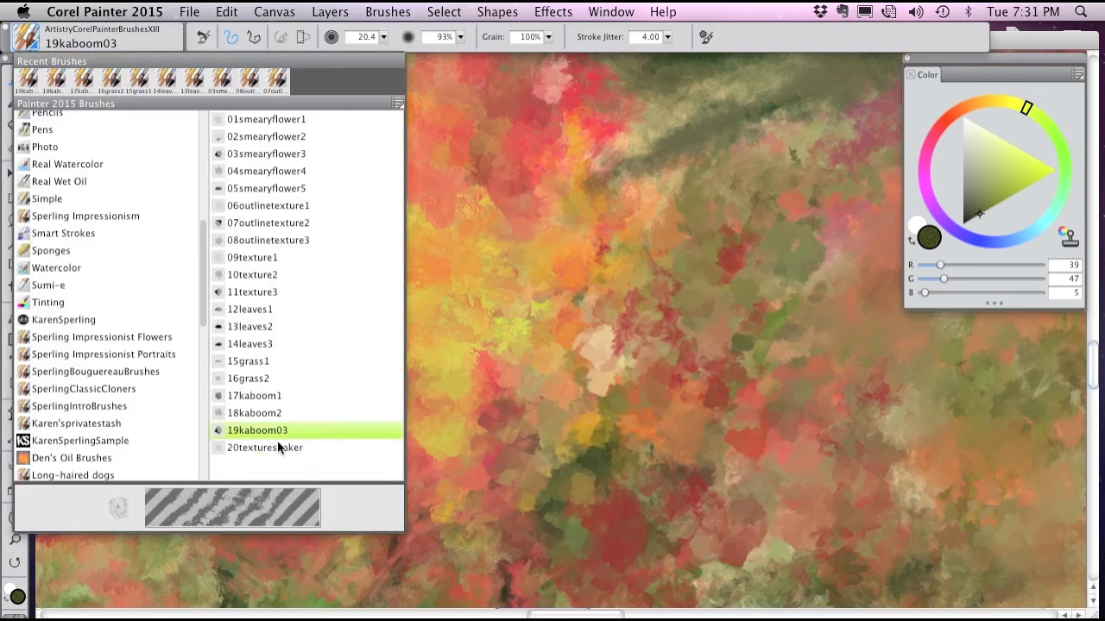
{"action": "left_click", "coordinate": [270, 447]}
{"action": "left_click_drag", "start_coordinate": [519, 316], "coordinate": [515, 381]}
{"action": "mouse_move", "coordinate": [648, 324]}
{"action": "left_mouse_down"}
{"action": "mouse_move", "coordinate": [675, 297]}
{"action": "mouse_move", "coordinate": [714, 355]}
{"action": "mouse_move", "coordinate": [687, 530]}
{"action": "left_mouse_up"}
{"action": "left_click_drag", "start_coordinate": [870, 397], "coordinate": [891, 480]}
Blend the dark green trees on the hillside with 20textureshaker, reducing the brush size to 37.9.
{"action": "key", "text": "space"}
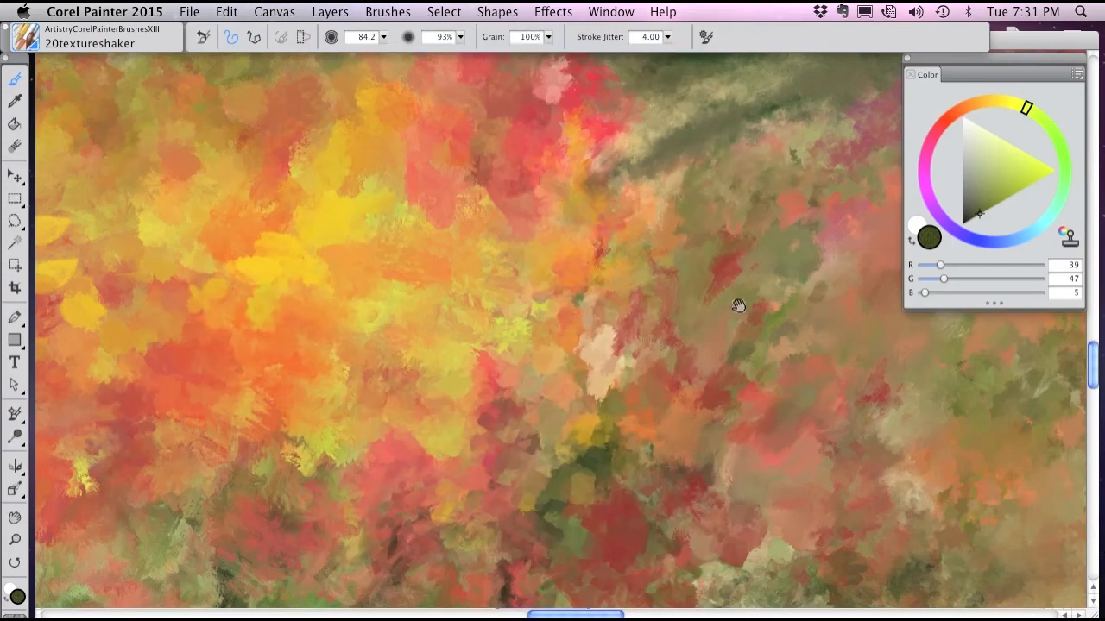
{"action": "left_click_drag", "start_coordinate": [737, 303], "coordinate": [553, 588]}
{"action": "left_click_drag", "start_coordinate": [585, 336], "coordinate": [414, 606]}
{"action": "left_click_drag", "start_coordinate": [537, 282], "coordinate": [485, 429]}
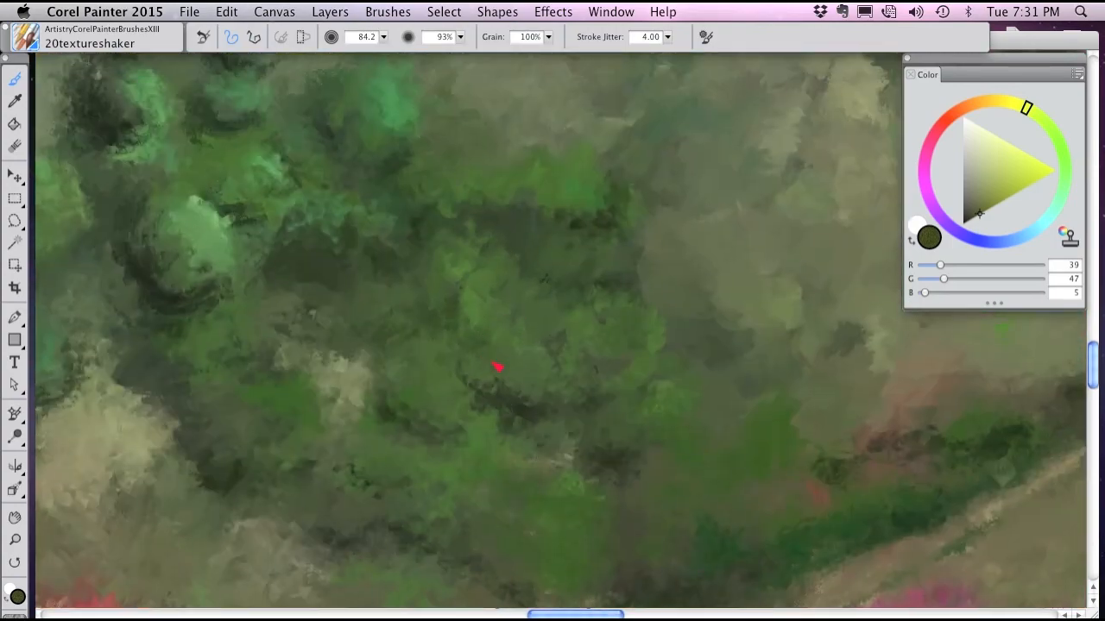
{"action": "left_click_drag", "start_coordinate": [467, 363], "coordinate": [489, 385]}
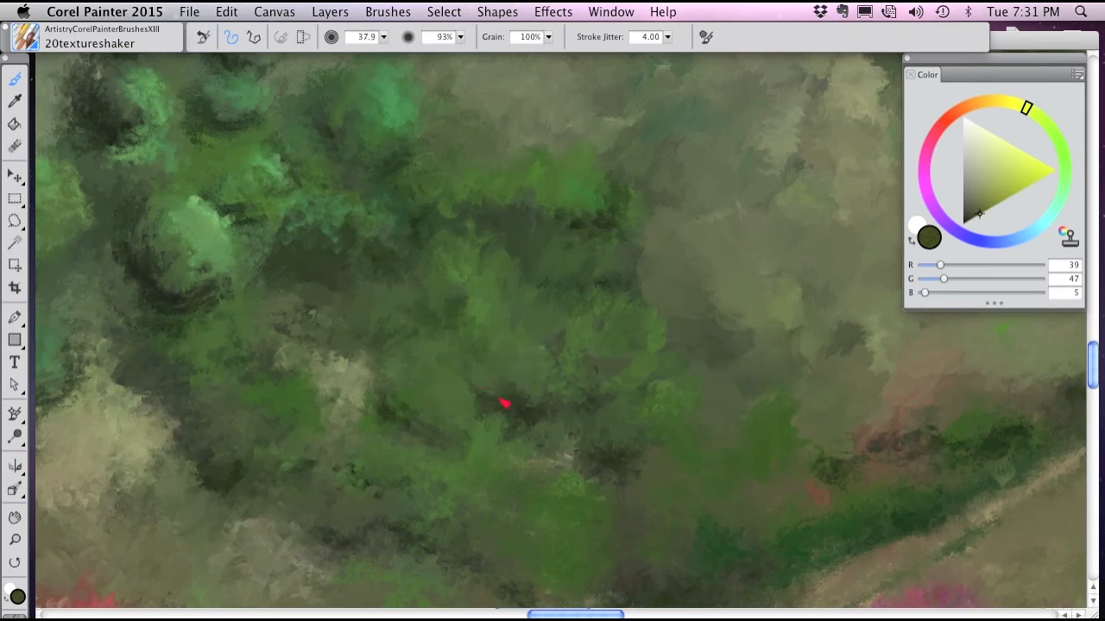
{"action": "mouse_move", "coordinate": [345, 248]}
{"action": "left_mouse_down"}
{"action": "mouse_move", "coordinate": [286, 250]}
{"action": "mouse_move", "coordinate": [330, 218]}
{"action": "mouse_move", "coordinate": [253, 186]}
{"action": "mouse_move", "coordinate": [212, 217]}
{"action": "mouse_move", "coordinate": [206, 267]}
{"action": "mouse_move", "coordinate": [216, 204]}
{"action": "mouse_move", "coordinate": [265, 166]}
{"action": "mouse_move", "coordinate": [257, 202]}
{"action": "mouse_move", "coordinate": [225, 253]}
{"action": "left_mouse_up"}
{"action": "mouse_move", "coordinate": [353, 230]}
{"action": "left_mouse_down"}
{"action": "mouse_move", "coordinate": [456, 306]}
{"action": "mouse_move", "coordinate": [584, 441]}
{"action": "left_mouse_up"}
{"action": "mouse_move", "coordinate": [444, 337]}
{"action": "left_mouse_down"}
{"action": "mouse_move", "coordinate": [439, 289]}
{"action": "mouse_move", "coordinate": [371, 343]}
{"action": "mouse_move", "coordinate": [365, 372]}
{"action": "left_mouse_up"}
{"action": "left_click_drag", "start_coordinate": [241, 407], "coordinate": [239, 383]}
{"action": "left_click_drag", "start_coordinate": [404, 291], "coordinate": [582, 246]}
{"action": "left_click_drag", "start_coordinate": [275, 248], "coordinate": [288, 231]}
{"action": "left_click_drag", "start_coordinate": [371, 209], "coordinate": [373, 167]}
Smear the leaves and dark spots in the middle of the yellow-green tree with 20textureshaker at size 37.9.
{"action": "mouse_move", "coordinate": [378, 499]}
{"action": "left_mouse_down"}
{"action": "mouse_move", "coordinate": [664, 302]}
{"action": "mouse_move", "coordinate": [809, 291]}
{"action": "left_mouse_up"}
{"action": "mouse_move", "coordinate": [372, 289]}
{"action": "left_mouse_down"}
{"action": "mouse_move", "coordinate": [451, 309]}
{"action": "mouse_move", "coordinate": [371, 298]}
{"action": "left_mouse_up"}
{"action": "mouse_move", "coordinate": [302, 266]}
{"action": "left_mouse_down"}
{"action": "mouse_move", "coordinate": [239, 291]}
{"action": "mouse_move", "coordinate": [366, 308]}
{"action": "mouse_move", "coordinate": [311, 397]}
{"action": "left_mouse_up"}
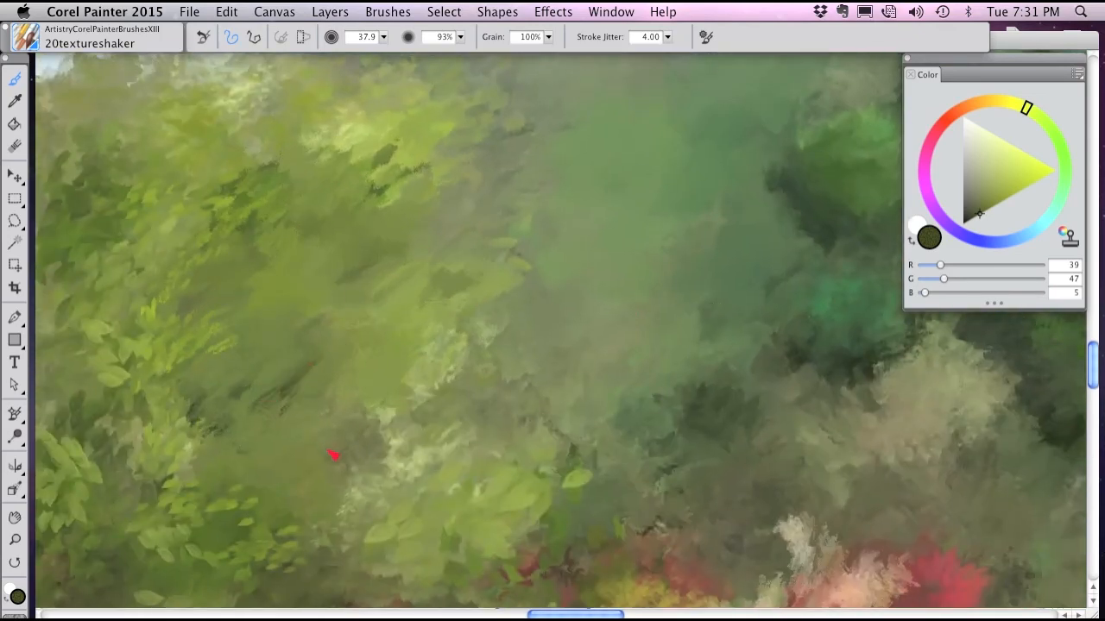
Examine the whole landscape painting, from the sky and hillside trees to the flowers and pond.
{"action": "key", "text": "super+minus"}
{"action": "key", "text": "super+minus"}
{"action": "key", "text": "super+minus"}
{"action": "key", "text": "super+minus"}
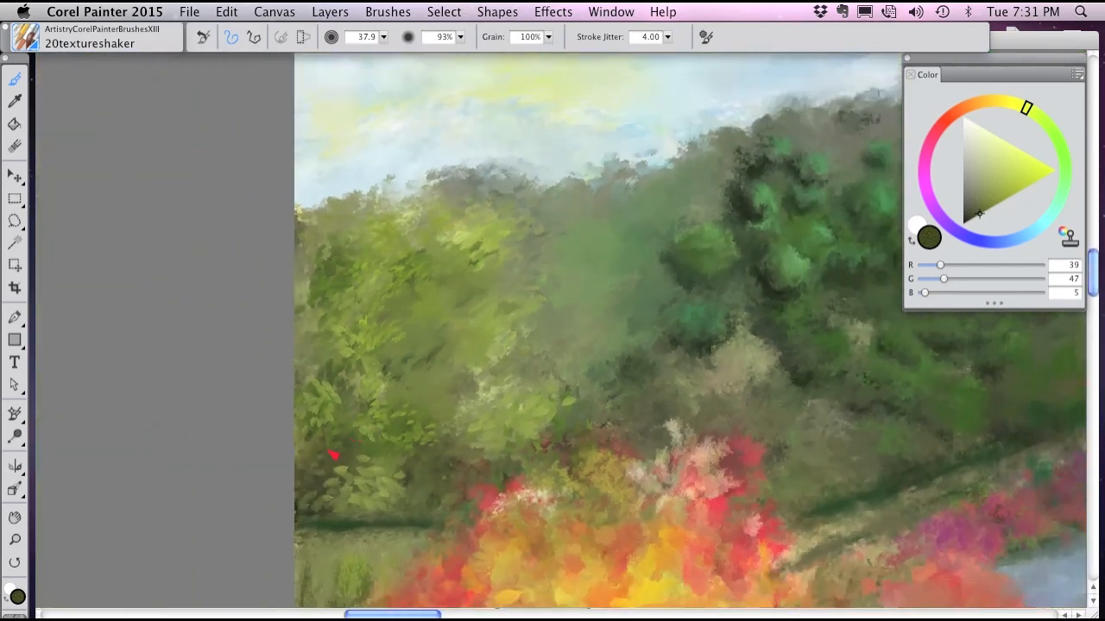
{"action": "key", "text": "super+minus"}
{"action": "key", "text": "super+minus"}
{"action": "key", "text": "super+minus"}
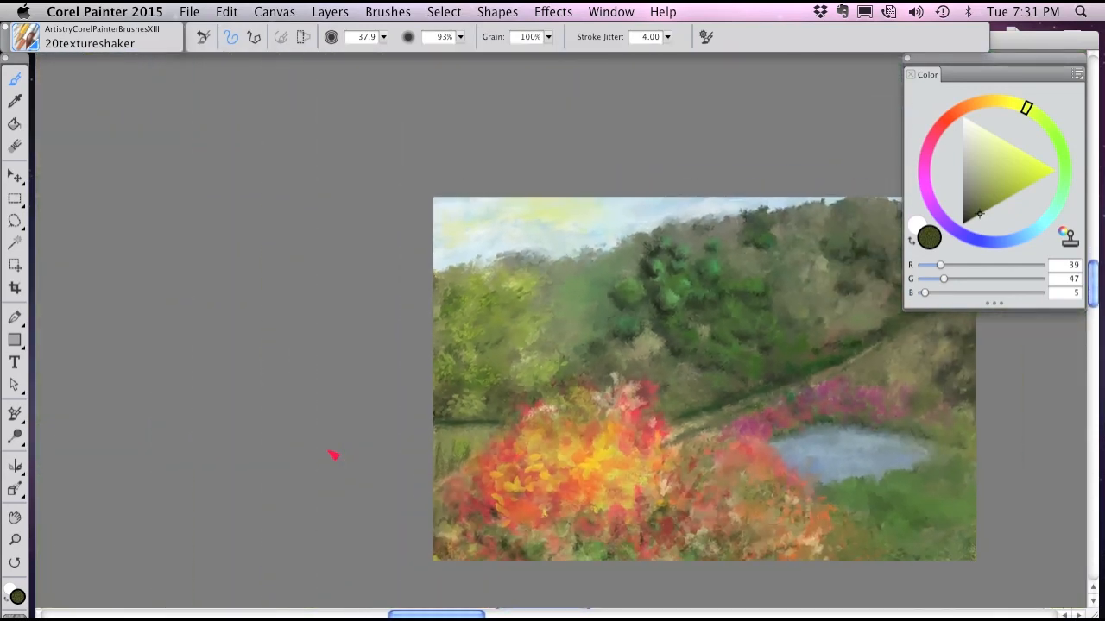
{"action": "left_click_drag", "start_coordinate": [656, 422], "coordinate": [423, 374]}
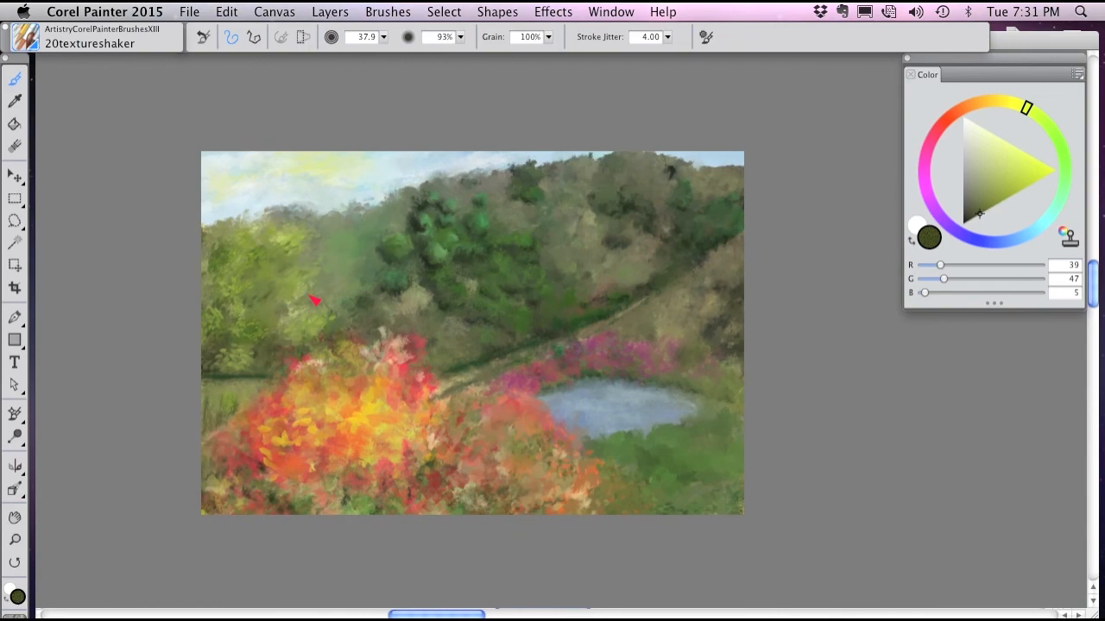
{"action": "key", "text": "super+plus"}
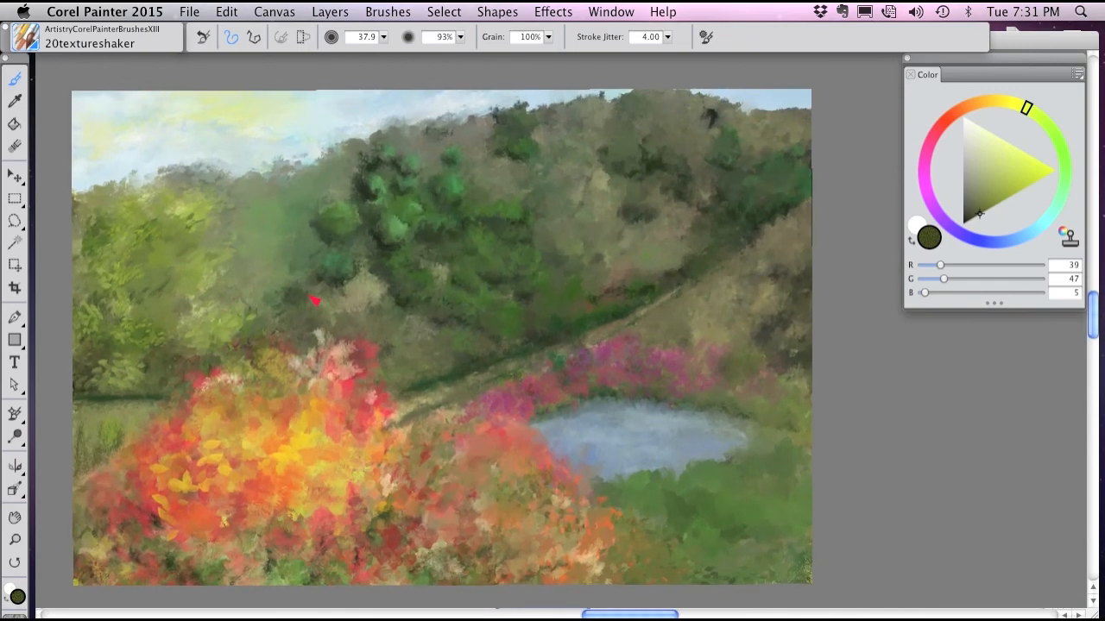